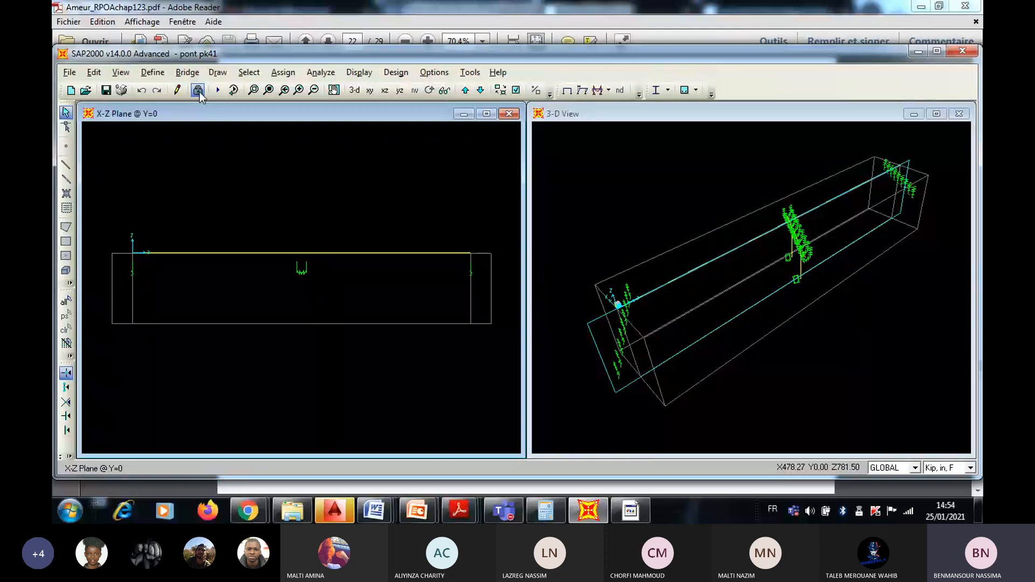
Step: Unlock the model, deleting its analysis results, and review the mass source definition based on loads
{"action": "left_click", "coordinate": [199, 91]}
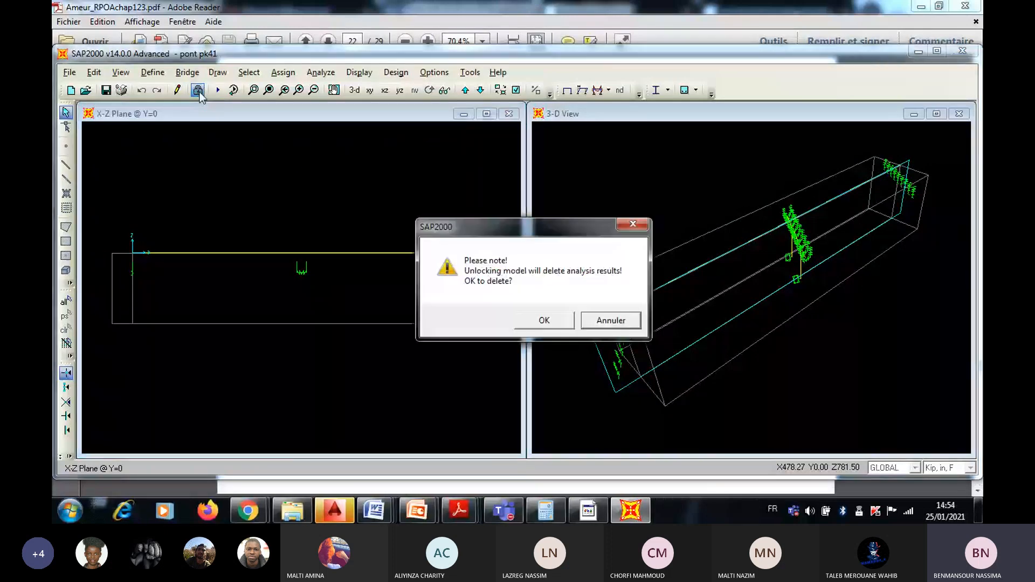
{"action": "left_click", "coordinate": [536, 318]}
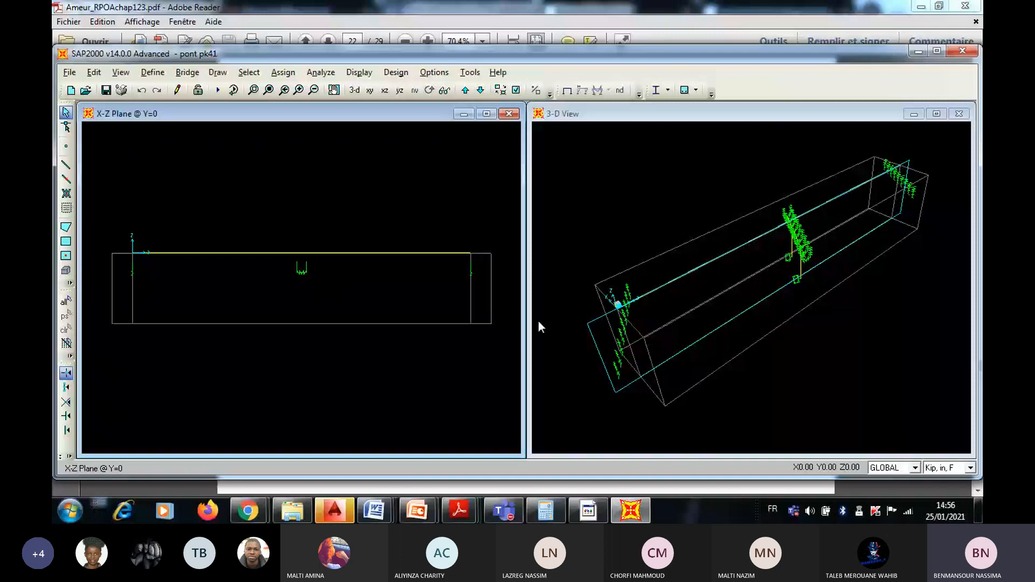
{"action": "left_click", "coordinate": [153, 72]}
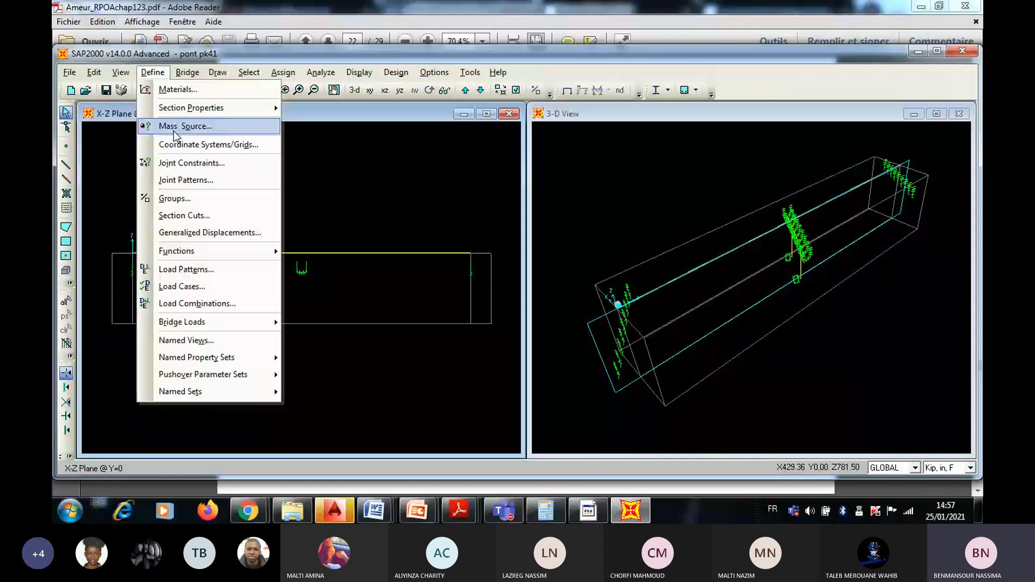
{"action": "left_click", "coordinate": [175, 127]}
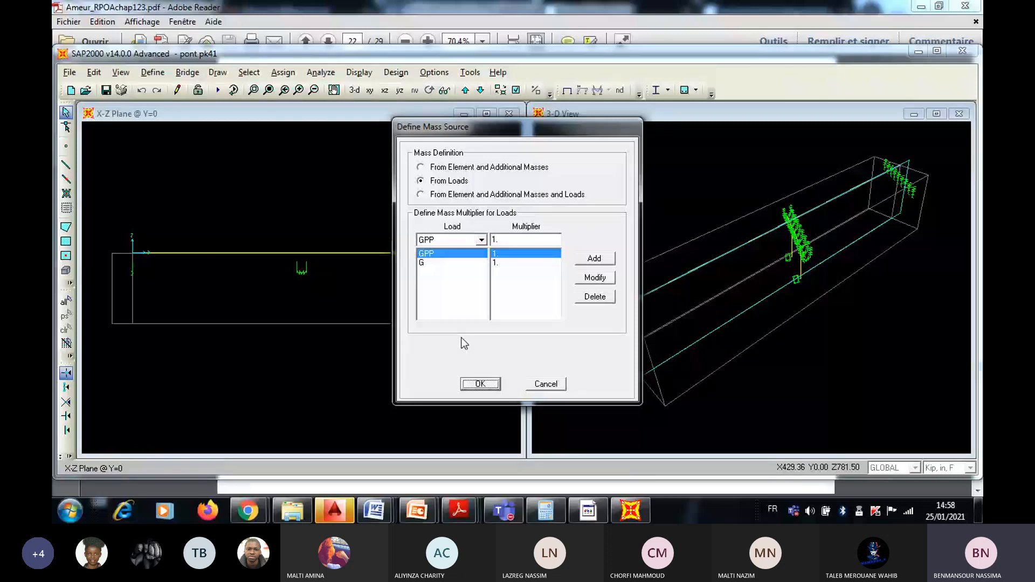
{"action": "left_click", "coordinate": [478, 385]}
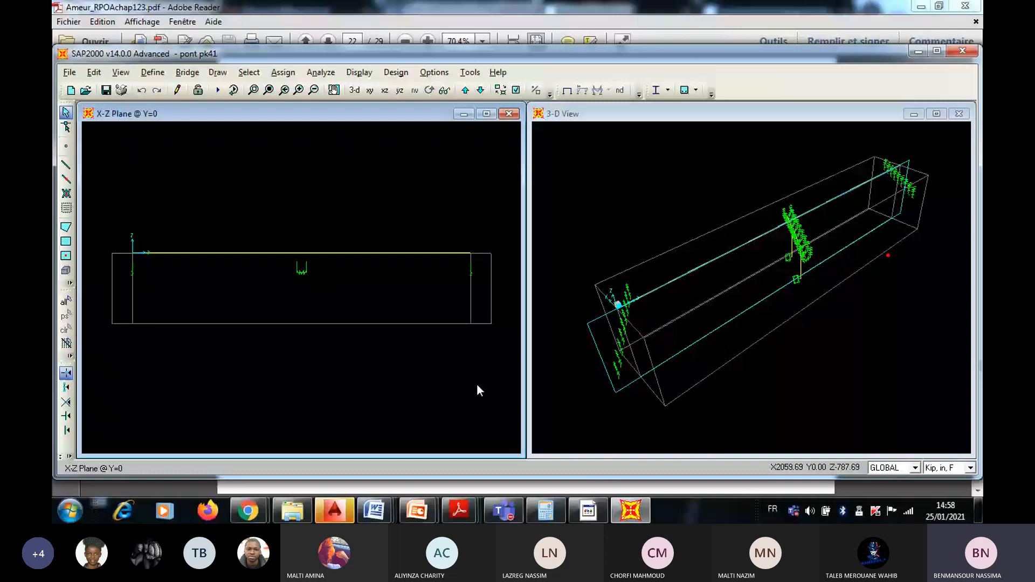
Step: Start a new response spectrum function using the From File function type
{"action": "left_click", "coordinate": [162, 73]}
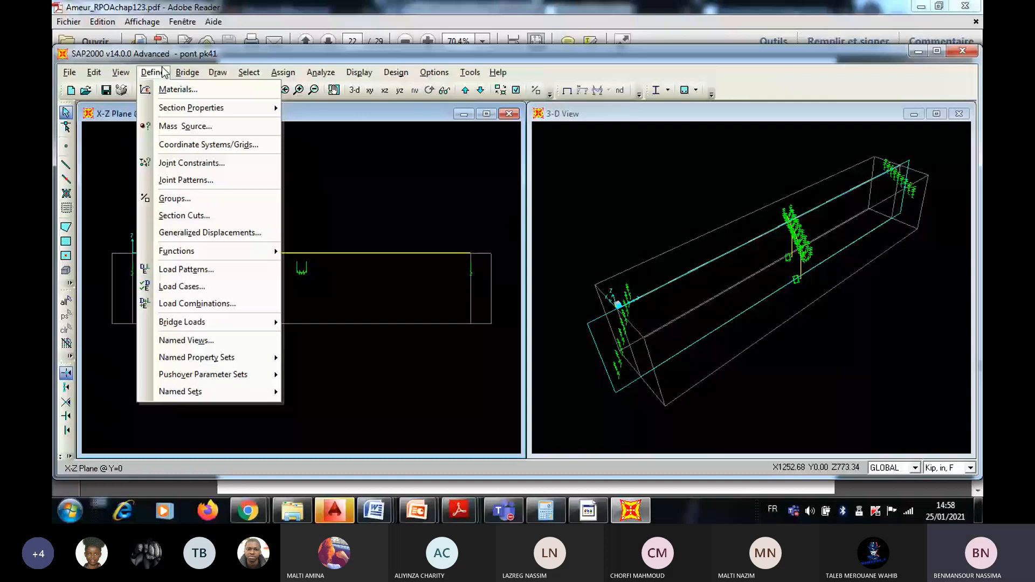
{"action": "mouse_move", "coordinate": [208, 245]}
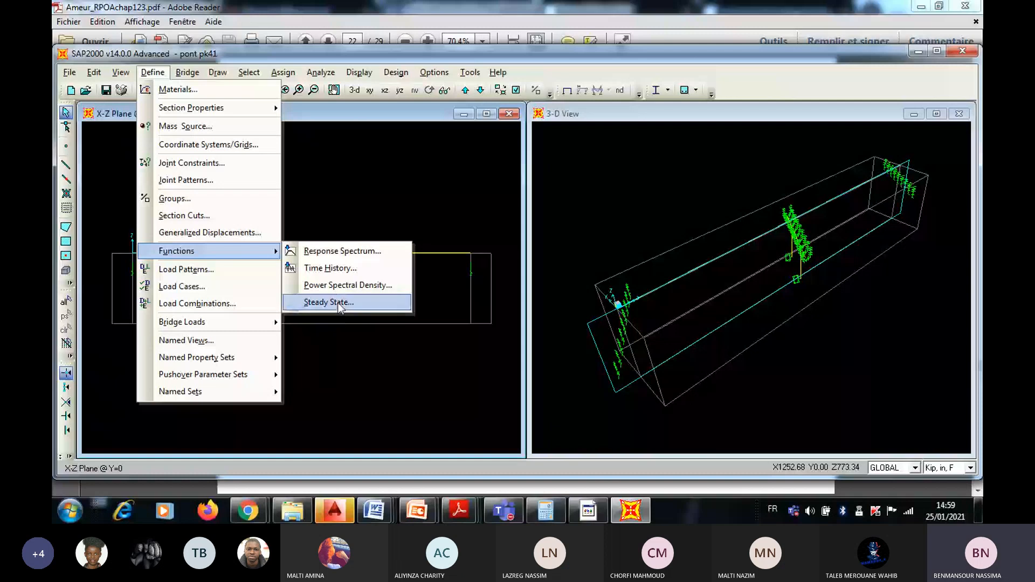
{"action": "left_click", "coordinate": [352, 257]}
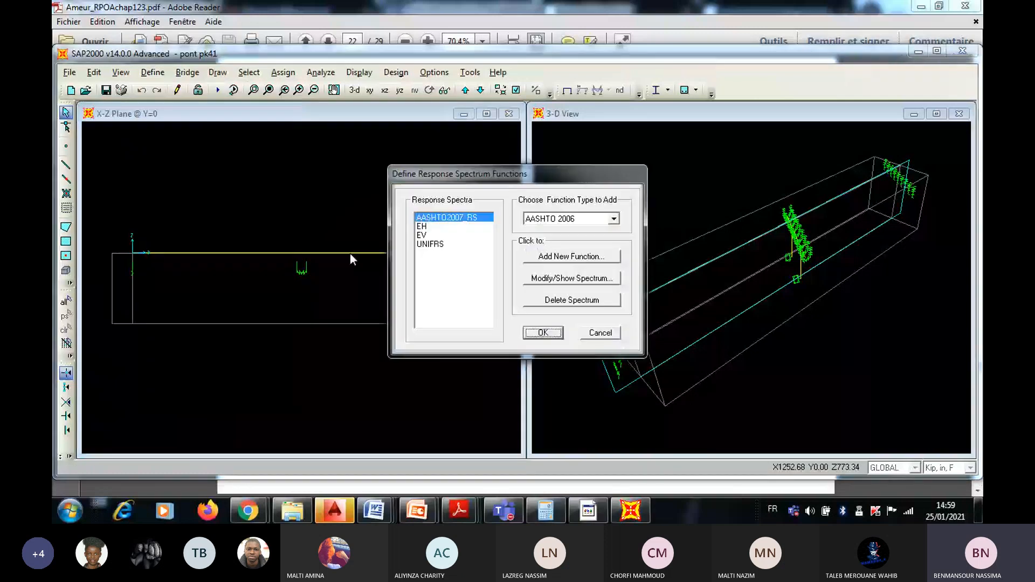
{"action": "left_click", "coordinate": [613, 219]}
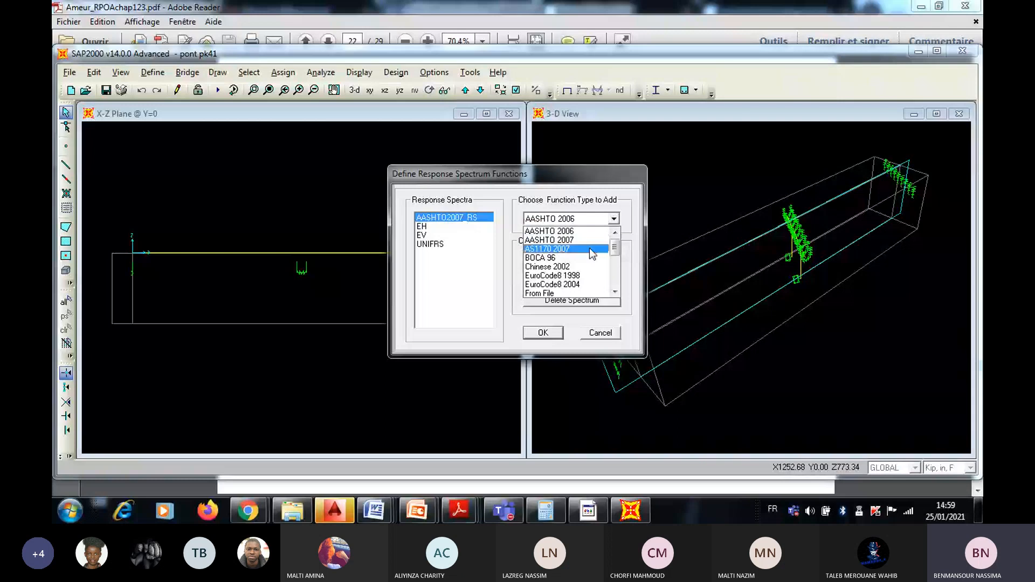
{"action": "left_click", "coordinate": [614, 291]}
{"action": "left_click", "coordinate": [615, 291]}
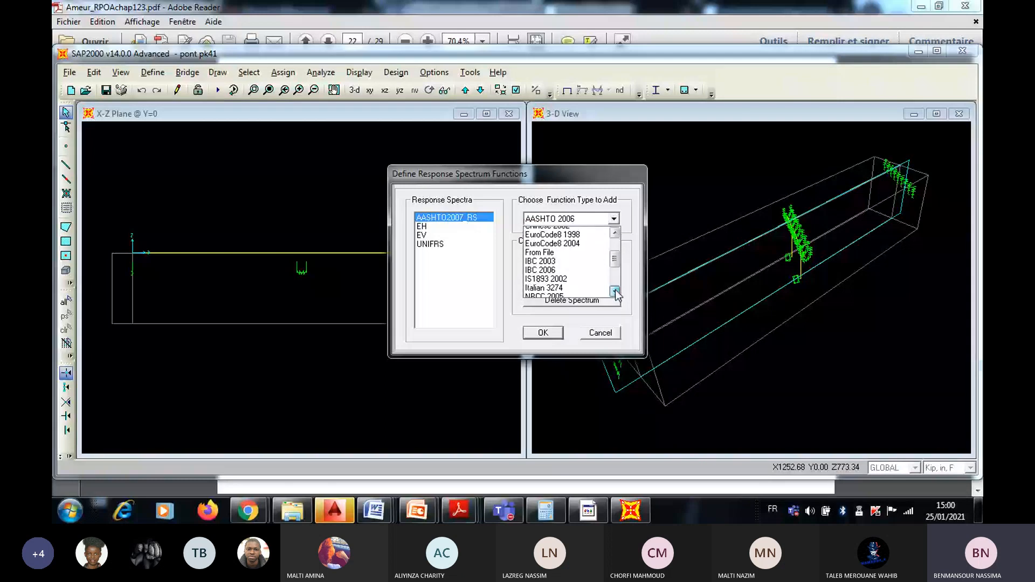
{"action": "left_click", "coordinate": [614, 292]}
{"action": "left_click", "coordinate": [615, 233]}
{"action": "left_click", "coordinate": [614, 233]}
{"action": "left_click", "coordinate": [615, 233]}
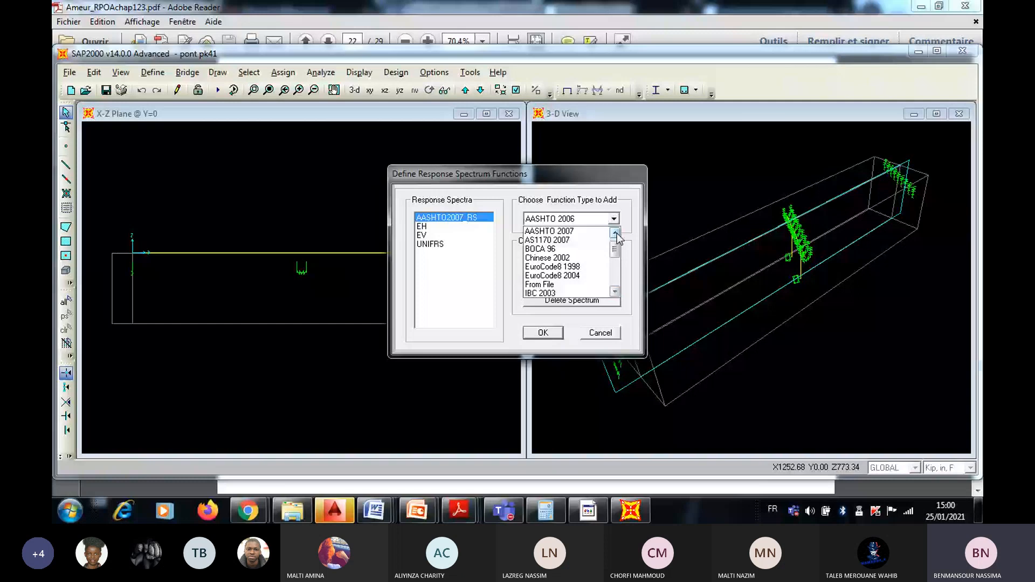
{"action": "left_click", "coordinate": [572, 284]}
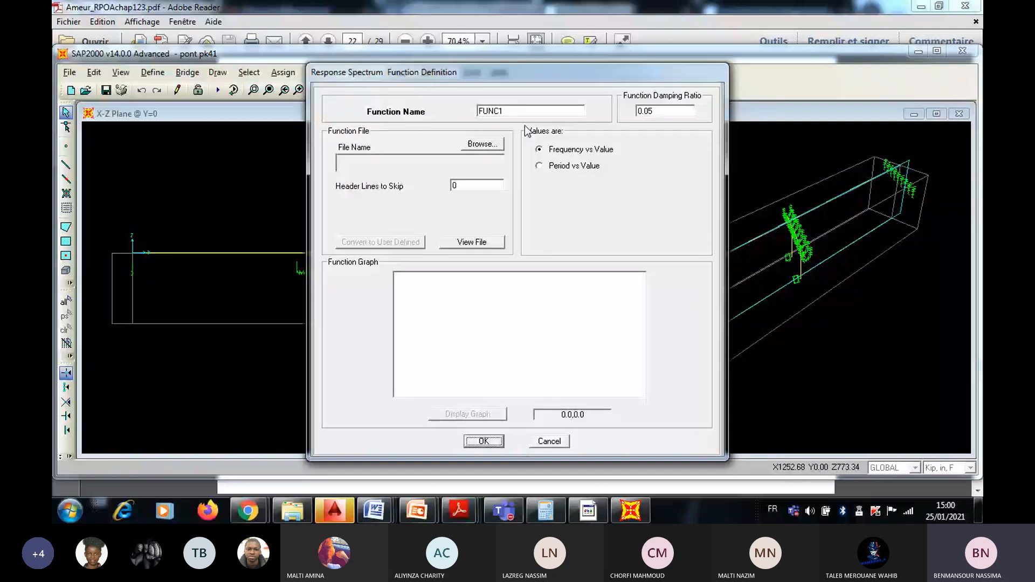
Step: Browse for the function data file on drive D, going through Modélisation des ponts and PK_41-mod to the SAPpk41 folder
{"action": "left_click", "coordinate": [482, 144]}
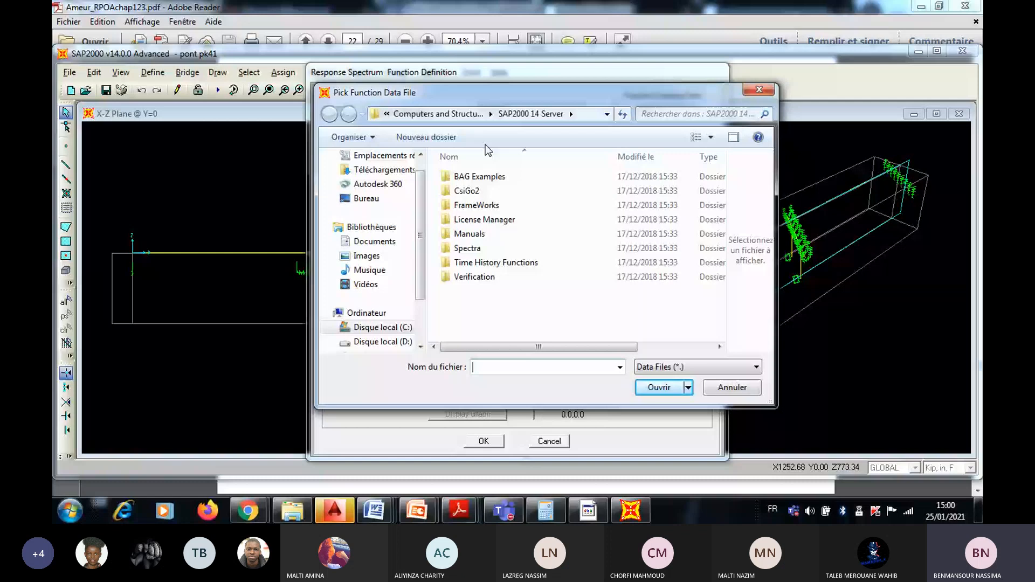
{"action": "left_click", "coordinate": [392, 343]}
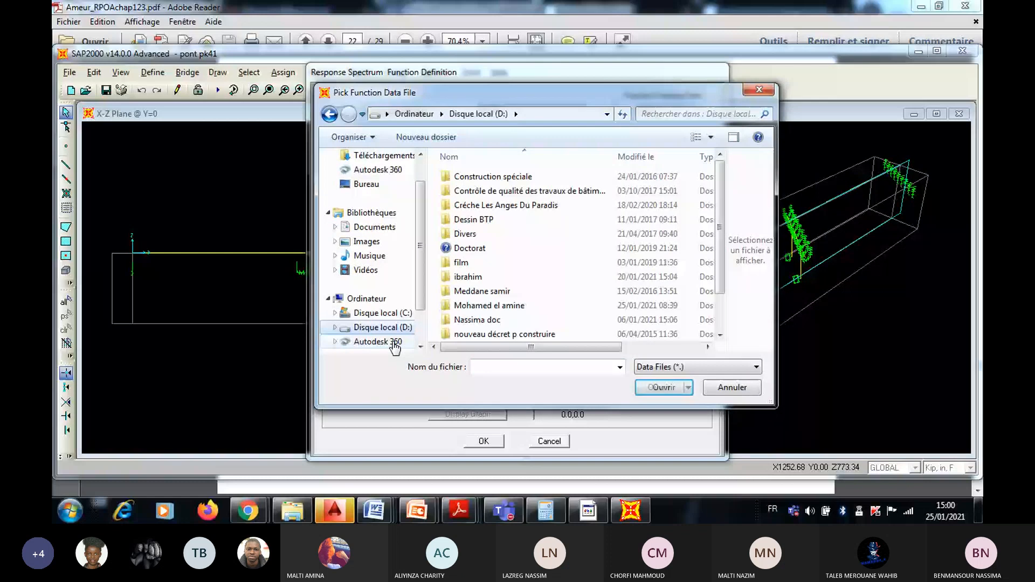
{"action": "double_click", "coordinate": [559, 322]}
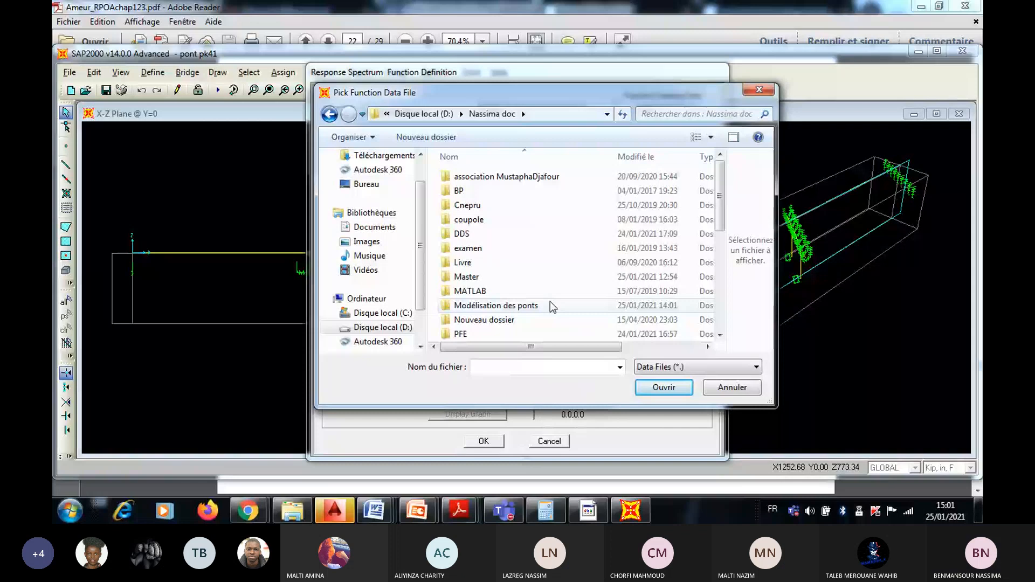
{"action": "double_click", "coordinate": [550, 302]}
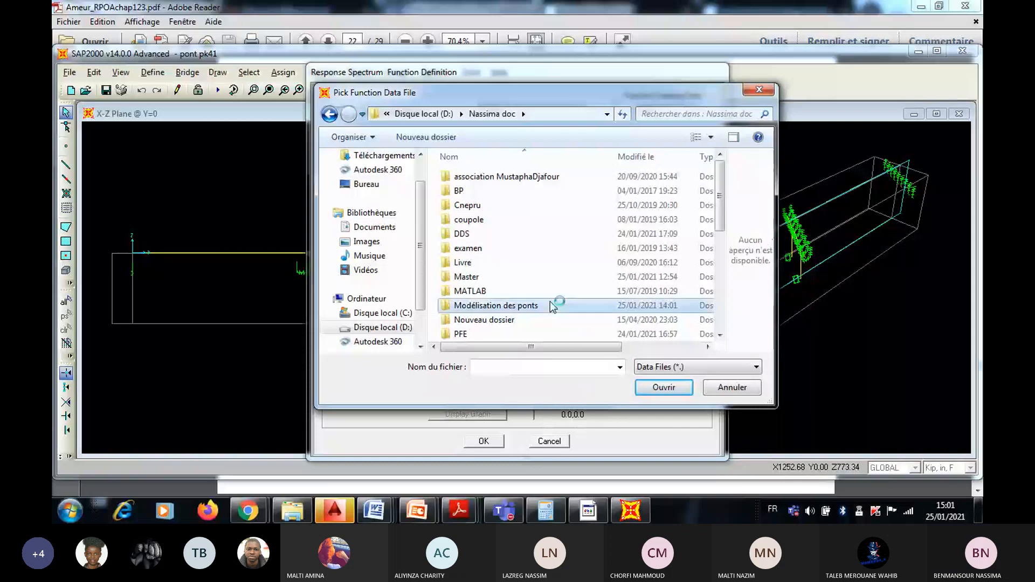
{"action": "double_click", "coordinate": [493, 180]}
{"action": "double_click", "coordinate": [494, 181]}
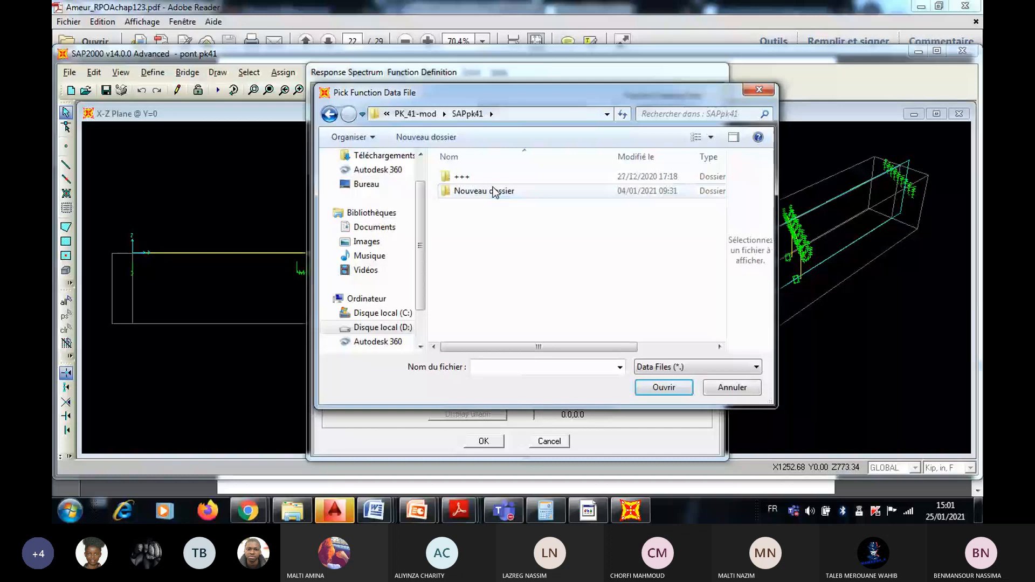
Step: Show all file types and load the EH text file as the spectrum's function file
{"action": "left_click", "coordinate": [661, 369]}
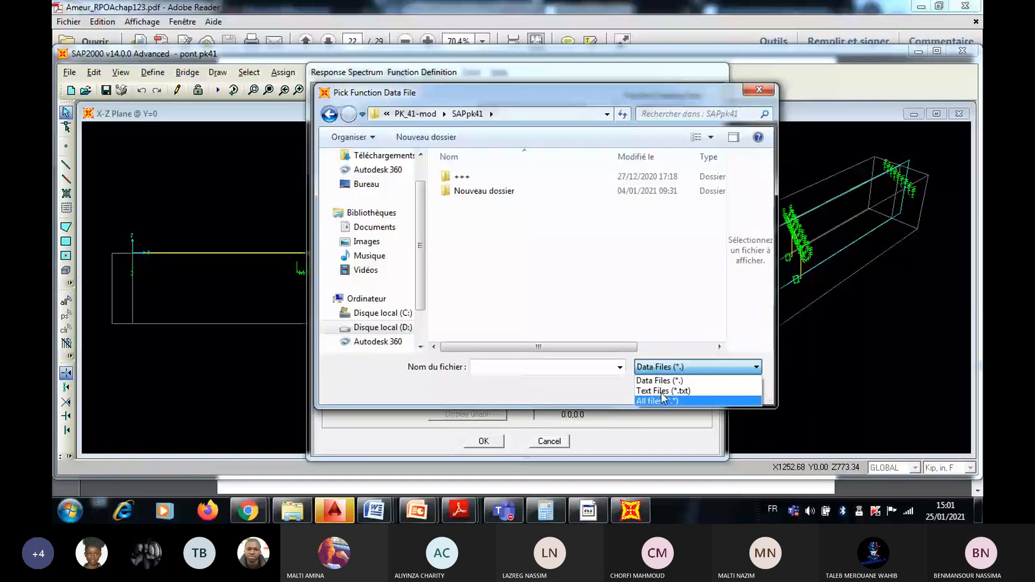
{"action": "left_click", "coordinate": [660, 401]}
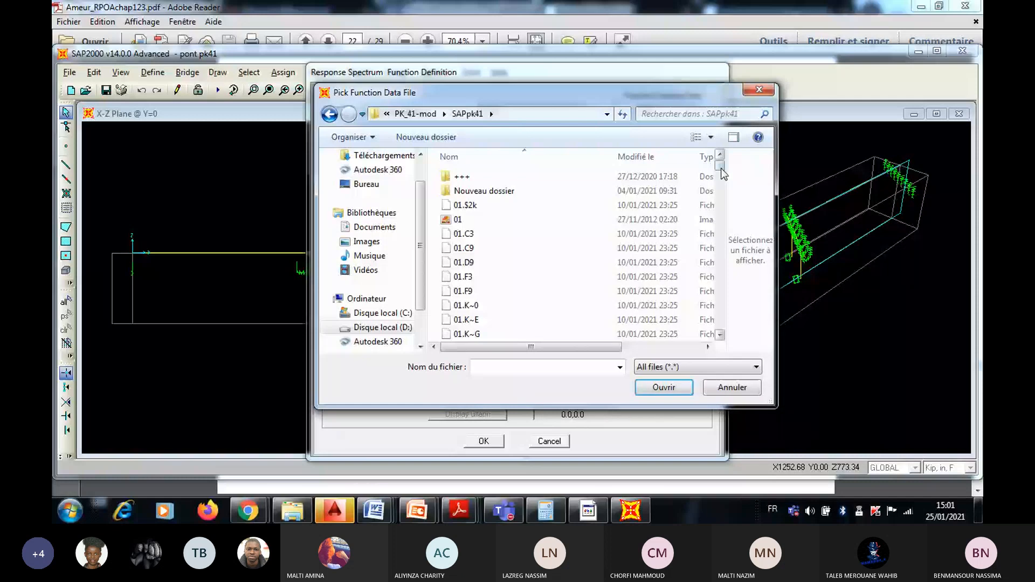
{"action": "left_click_drag", "start_coordinate": [719, 166], "coordinate": [724, 215]}
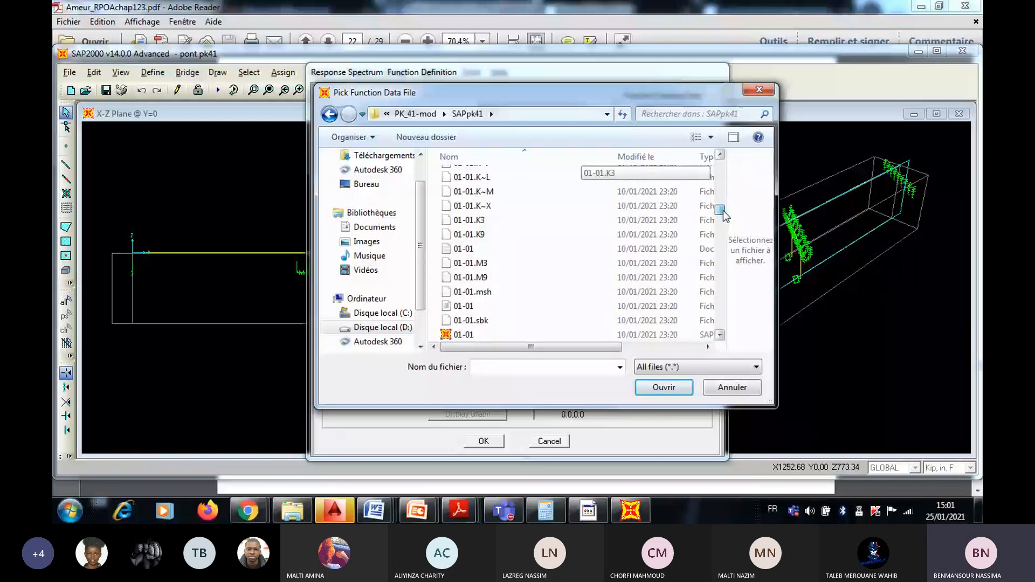
{"action": "left_click_drag", "start_coordinate": [723, 215], "coordinate": [721, 324]}
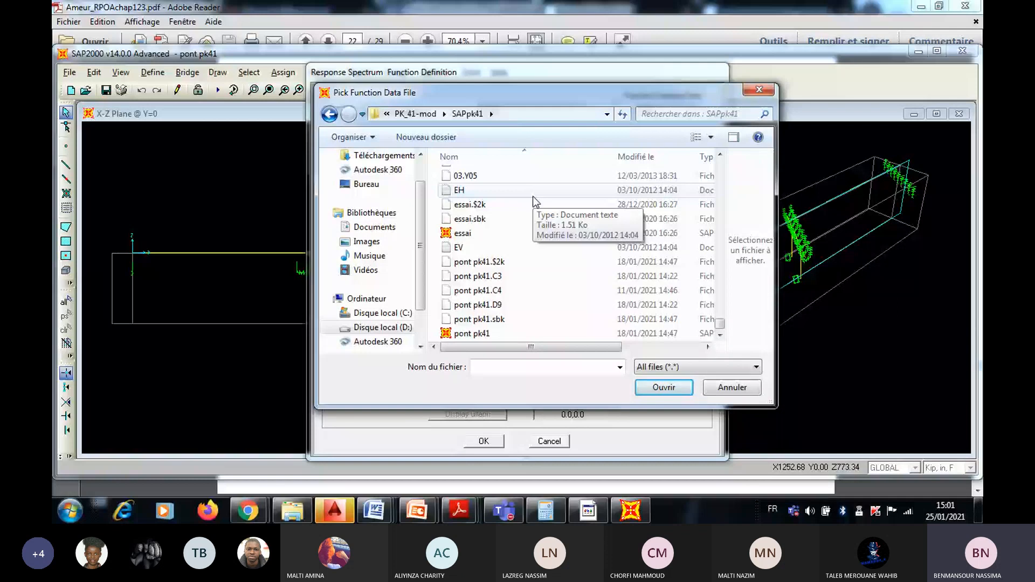
{"action": "left_click", "coordinate": [532, 196]}
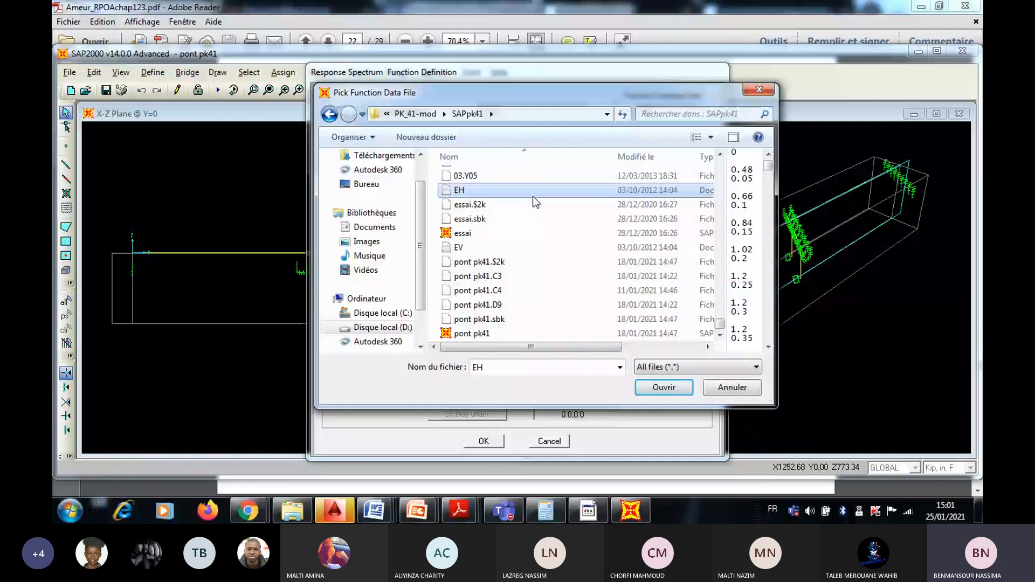
{"action": "left_click", "coordinate": [674, 389]}
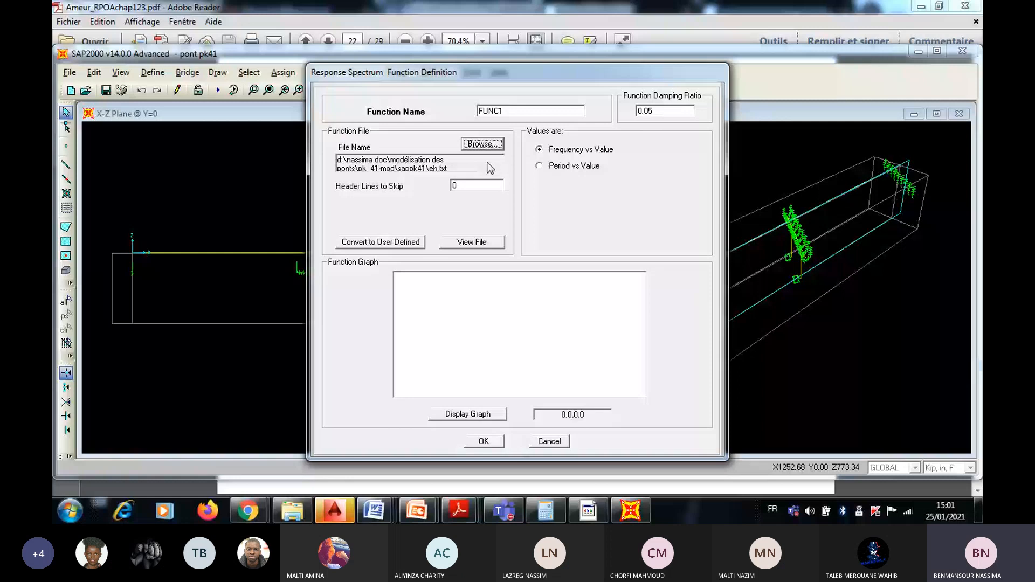
Step: Set the spectrum values to Period vs Value, view the data file's contents and display the function graph
{"action": "left_click", "coordinate": [566, 167]}
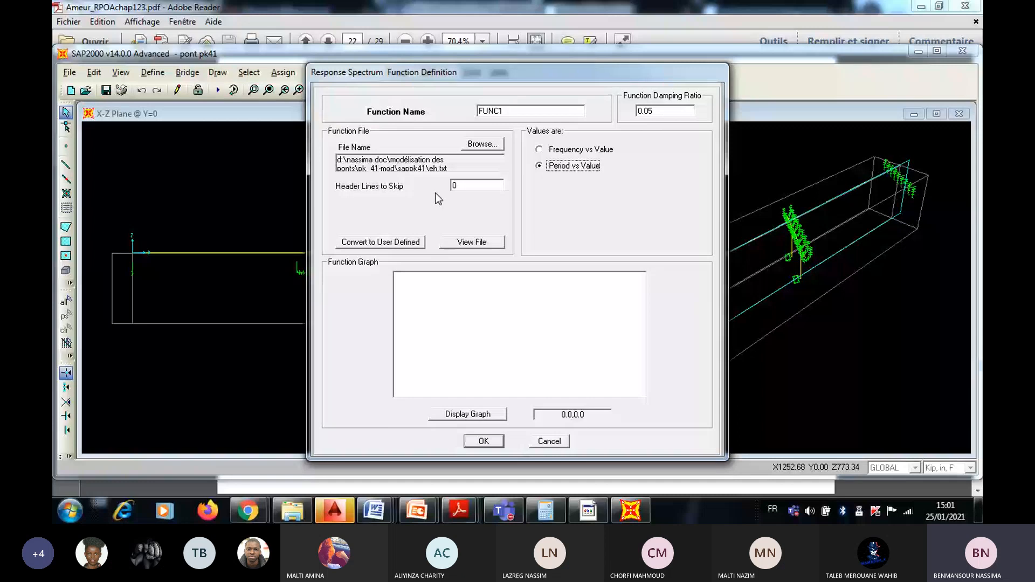
{"action": "left_click", "coordinate": [461, 244]}
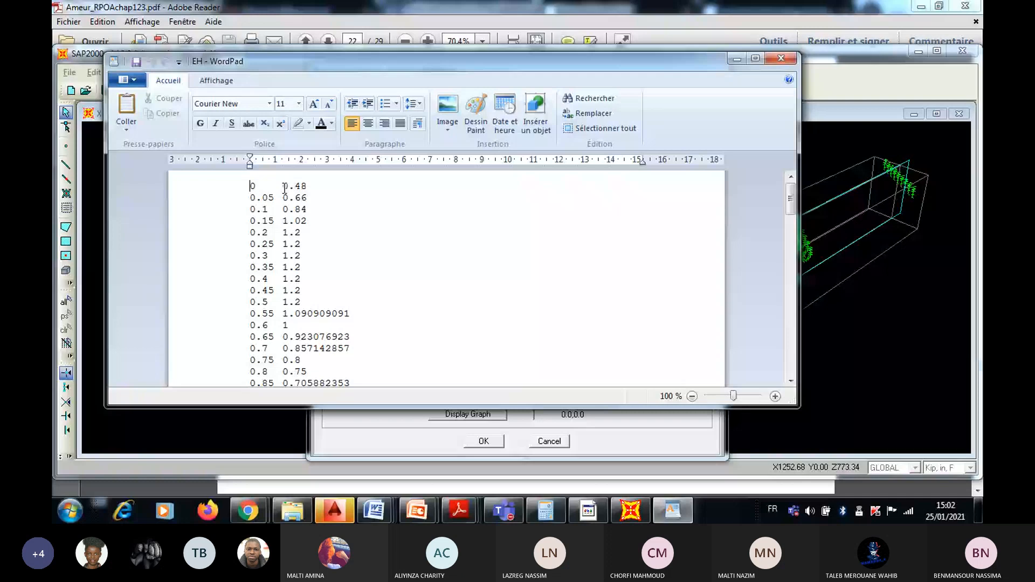
{"action": "left_click", "coordinate": [776, 57]}
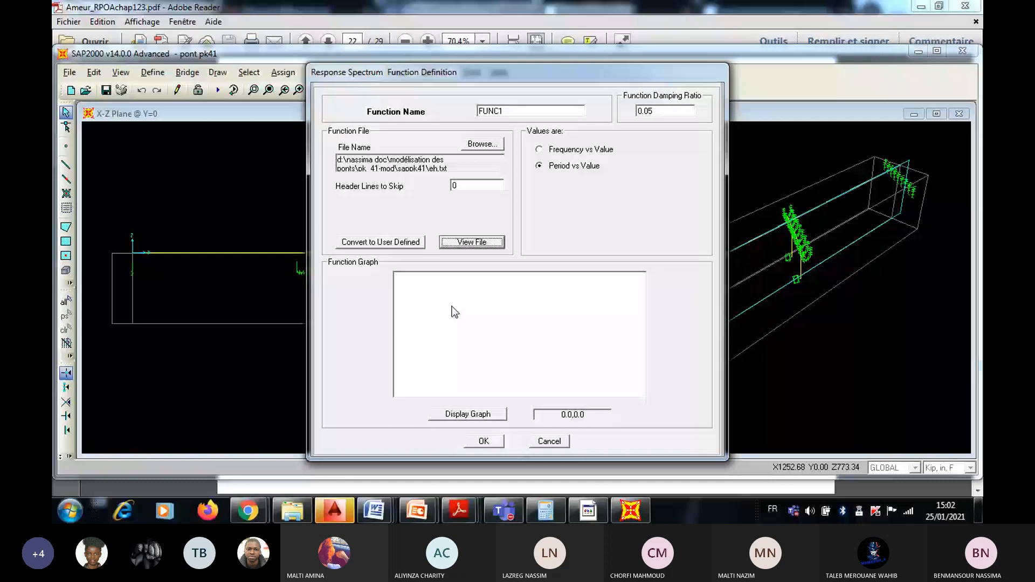
{"action": "left_click", "coordinate": [467, 414]}
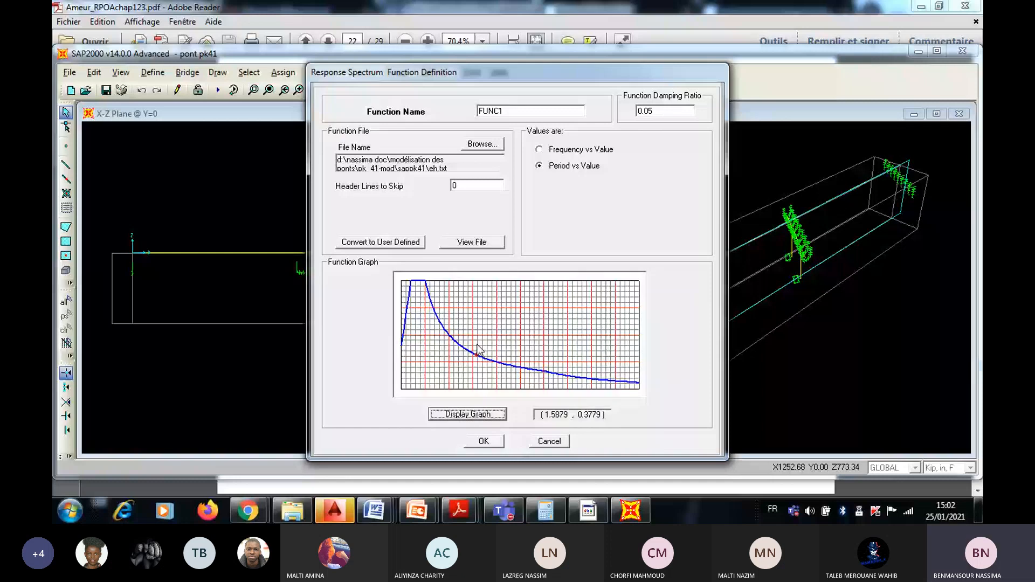
Step: Try to save the spectrum function under the name Eh
{"action": "double_click", "coordinate": [527, 112]}
{"action": "type", "text": "E"}
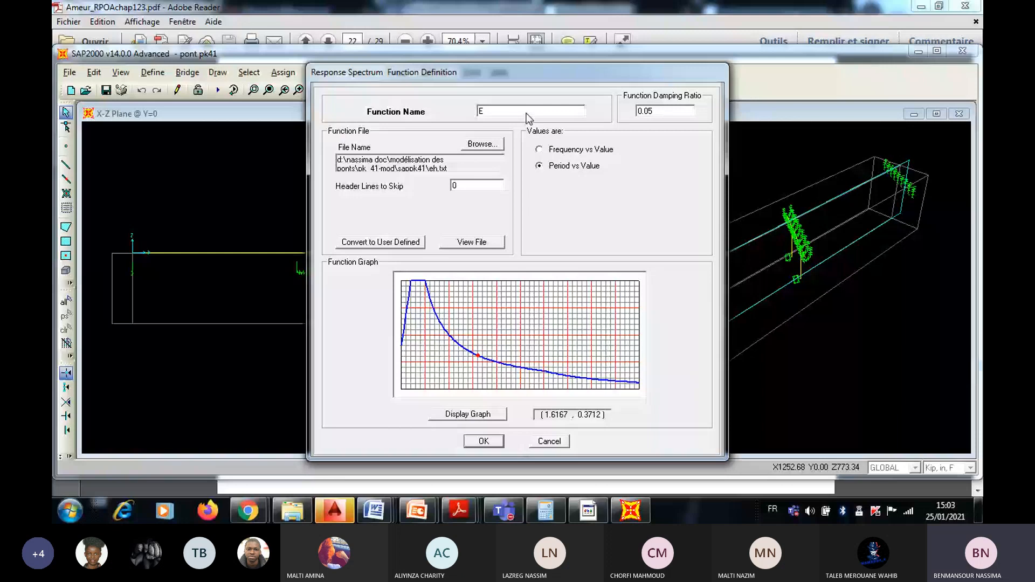
{"action": "type", "text": "h"}
{"action": "left_click", "coordinate": [483, 441]}
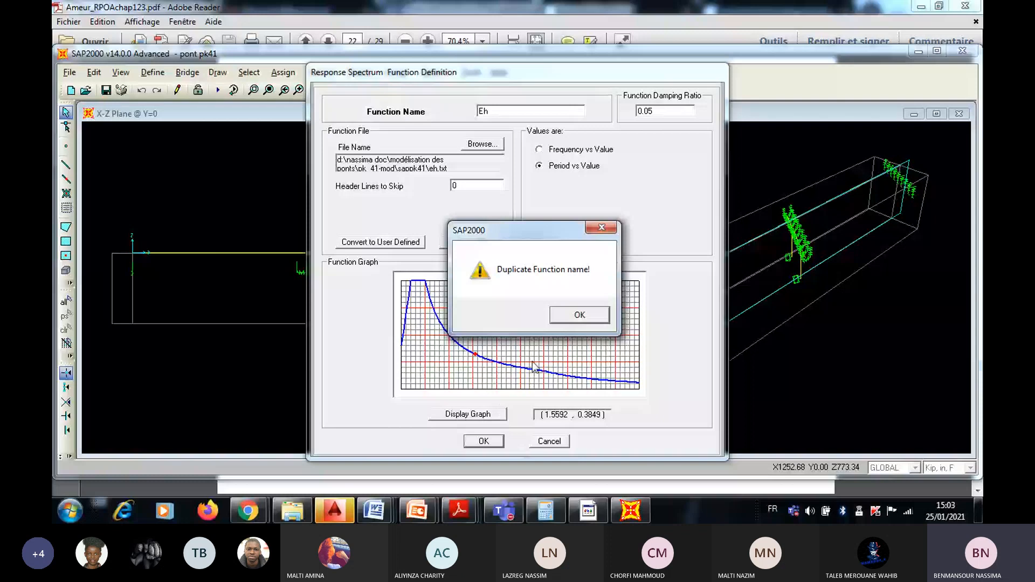
{"action": "left_click", "coordinate": [567, 315]}
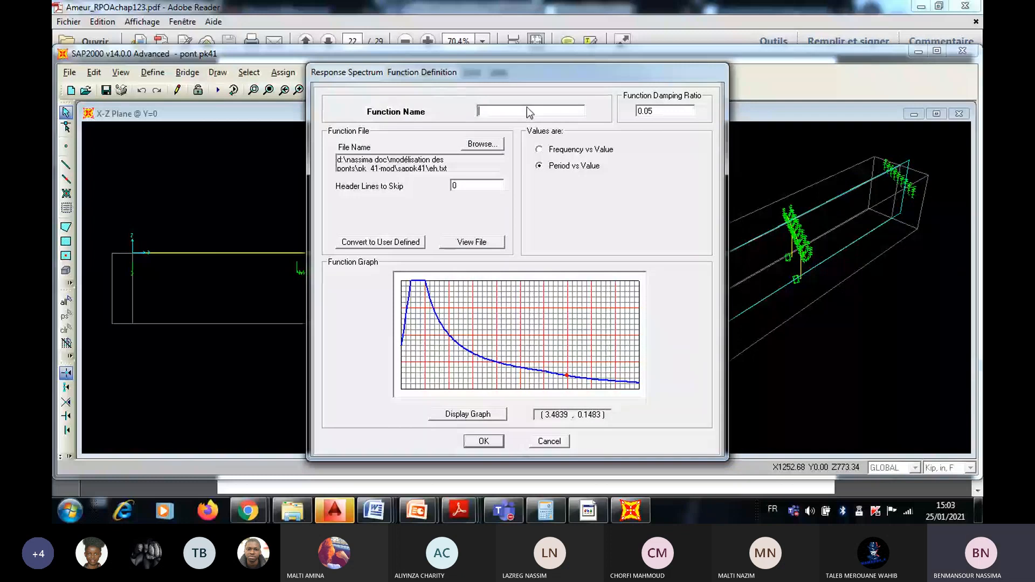
Step: Name the horizontal spectrum function Sph and add it to the response spectra
{"action": "type", "text": "Sph"}
{"action": "left_click", "coordinate": [484, 441]}
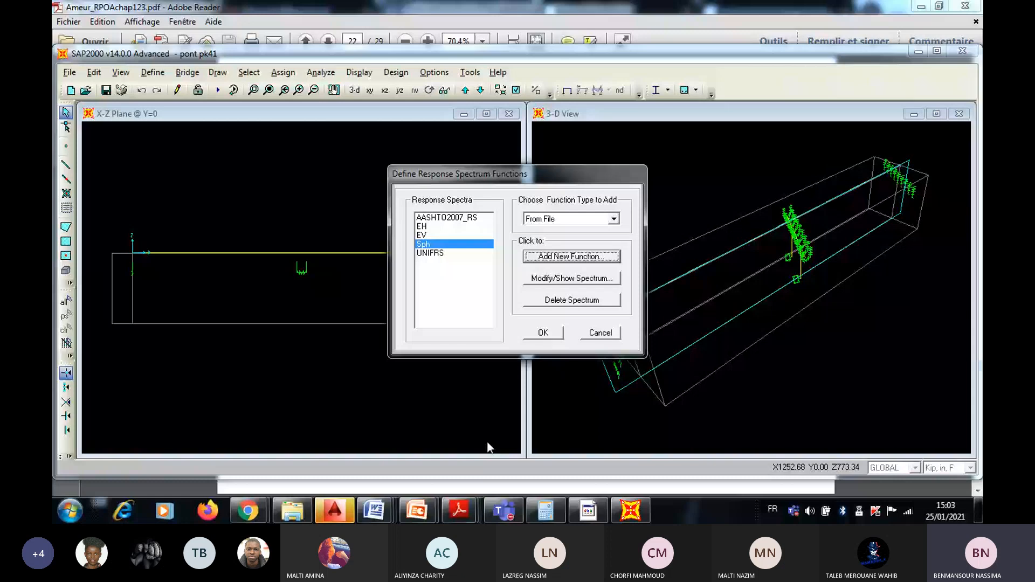
{"action": "left_click", "coordinate": [571, 257]}
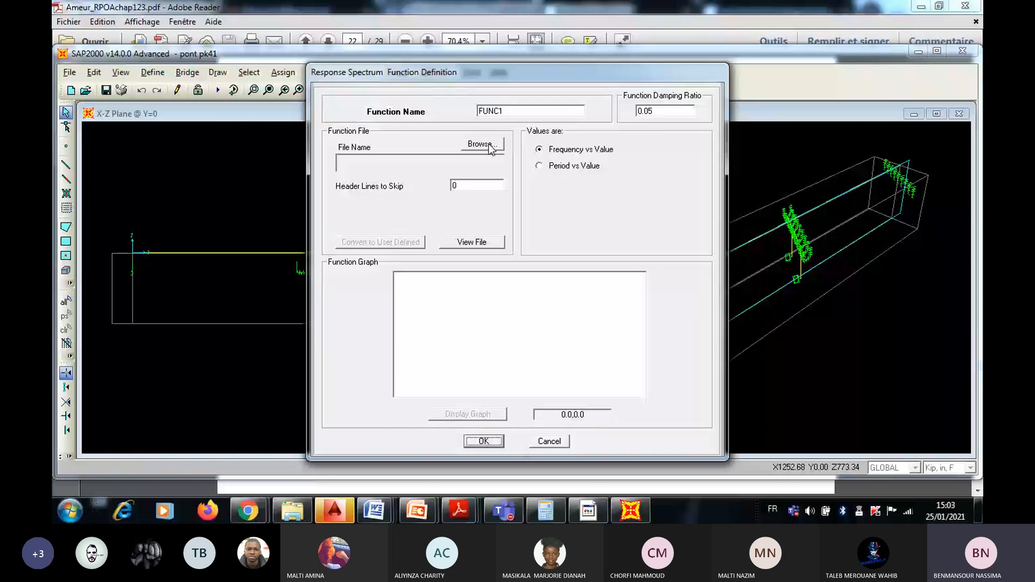
{"action": "double_click", "coordinate": [513, 111]}
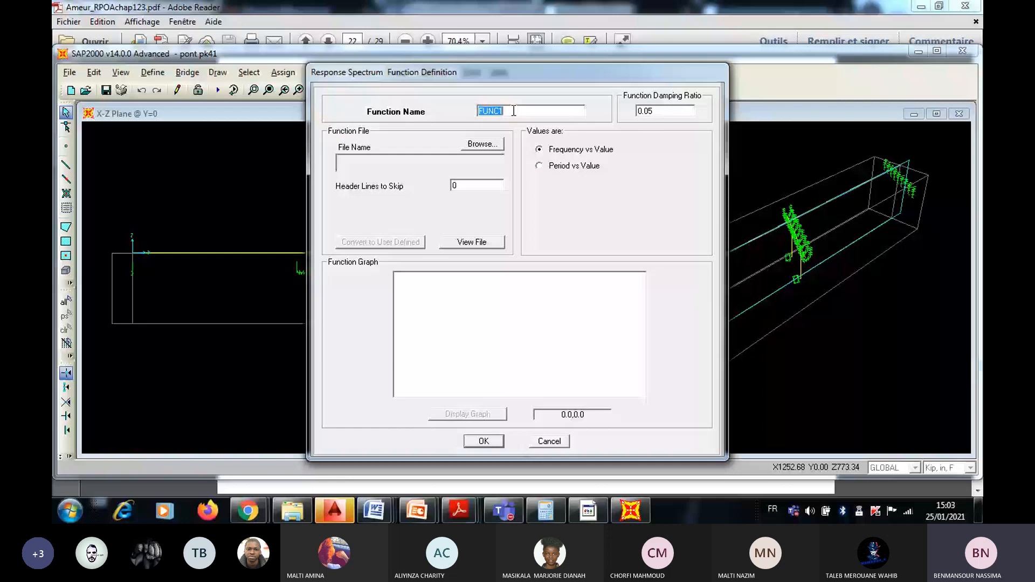
{"action": "type", "text": "Spv"}
{"action": "left_click", "coordinate": [550, 167]}
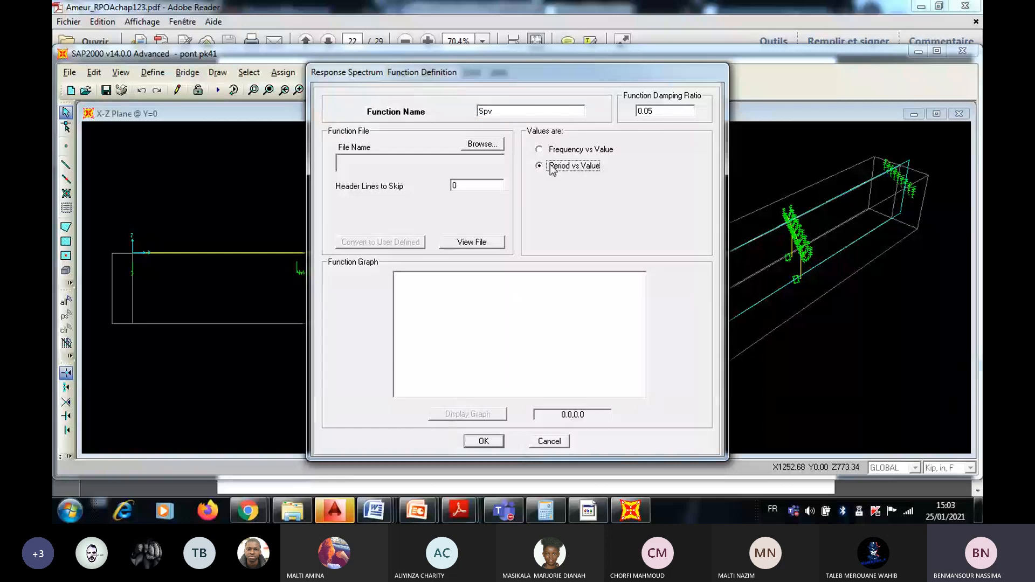
{"action": "left_click", "coordinate": [482, 143]}
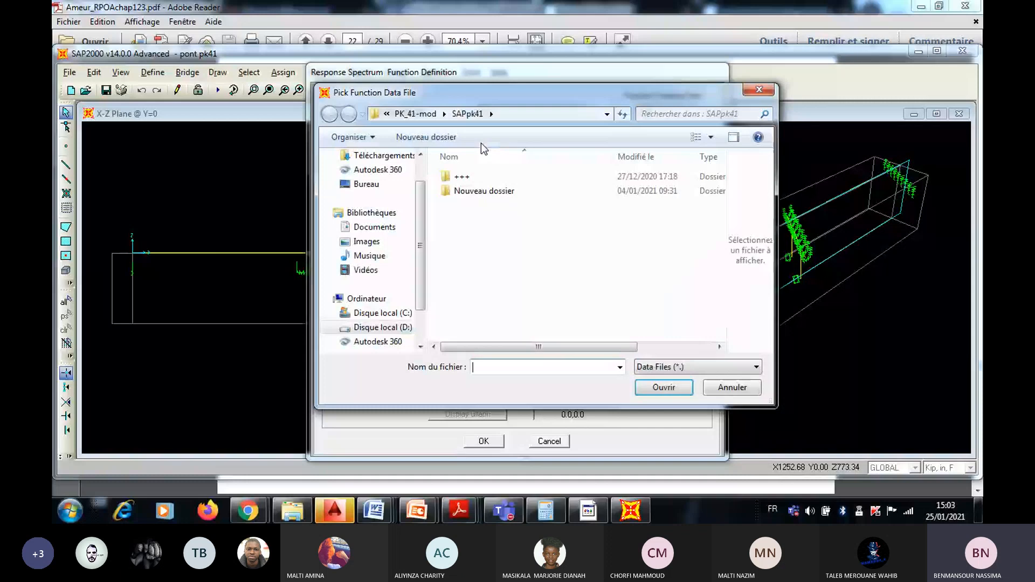
{"action": "left_click", "coordinate": [669, 367]}
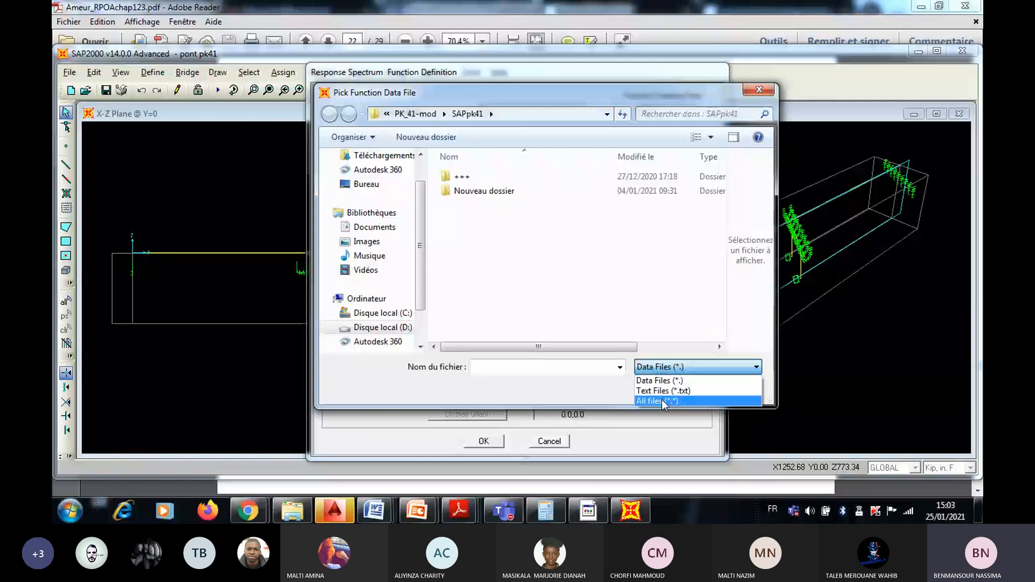
{"action": "left_click", "coordinate": [657, 401]}
{"action": "scroll", "coordinate": [720, 335], "scroll_direction": "down", "scroll_amount": 10}
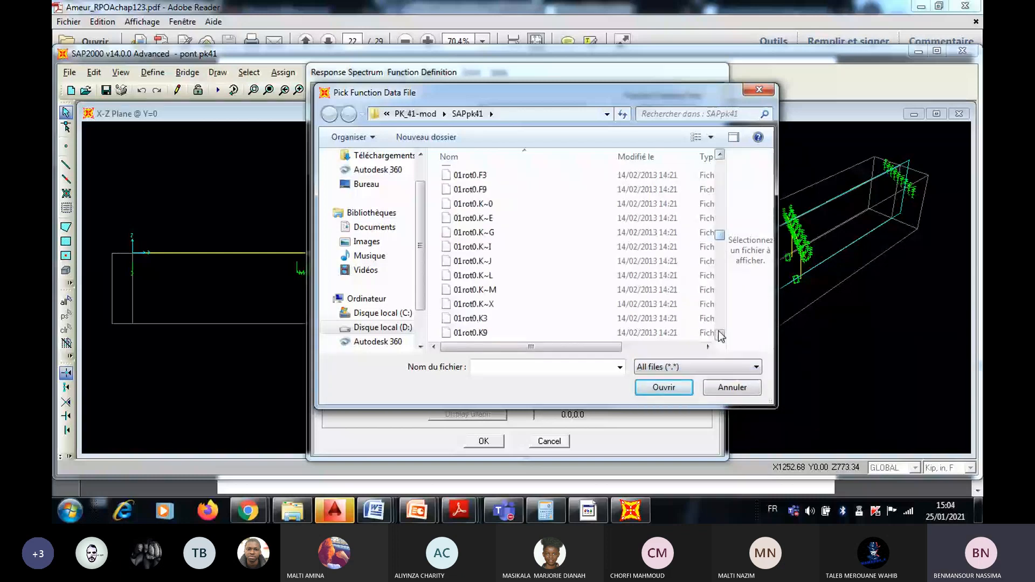
{"action": "left_click", "coordinate": [720, 366]}
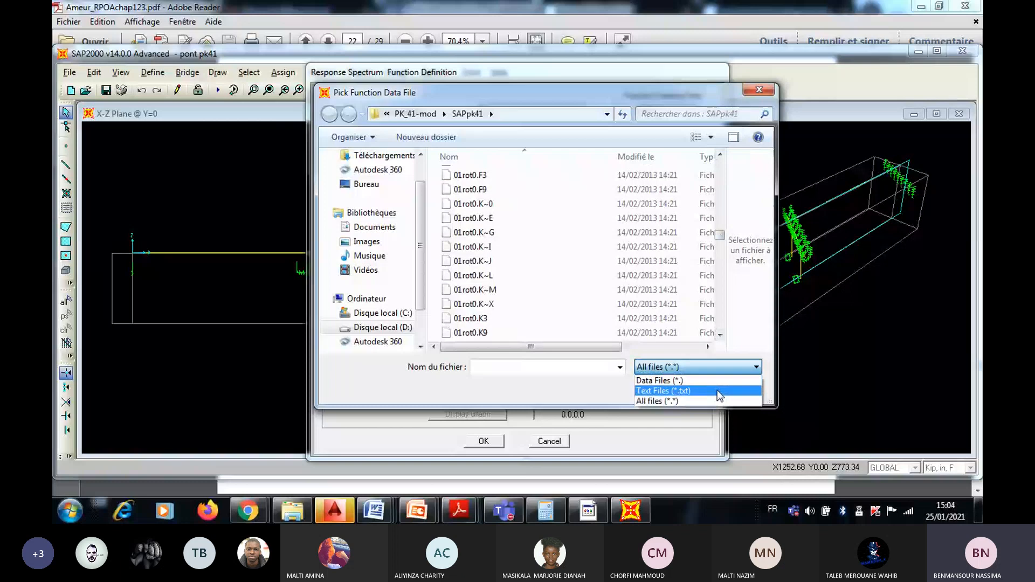
{"action": "left_click", "coordinate": [714, 391]}
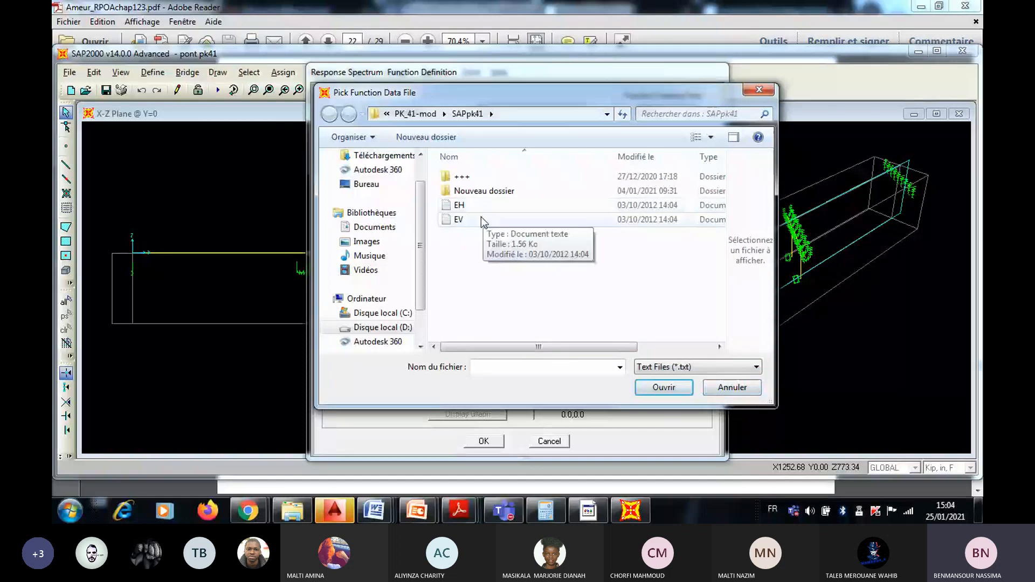
{"action": "left_click", "coordinate": [481, 216]}
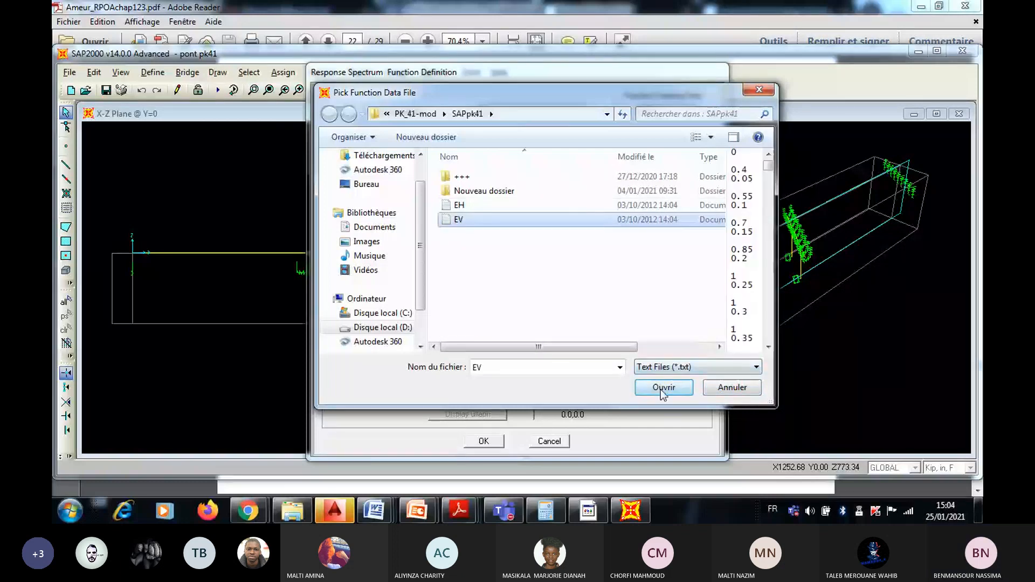
{"action": "left_click", "coordinate": [662, 388]}
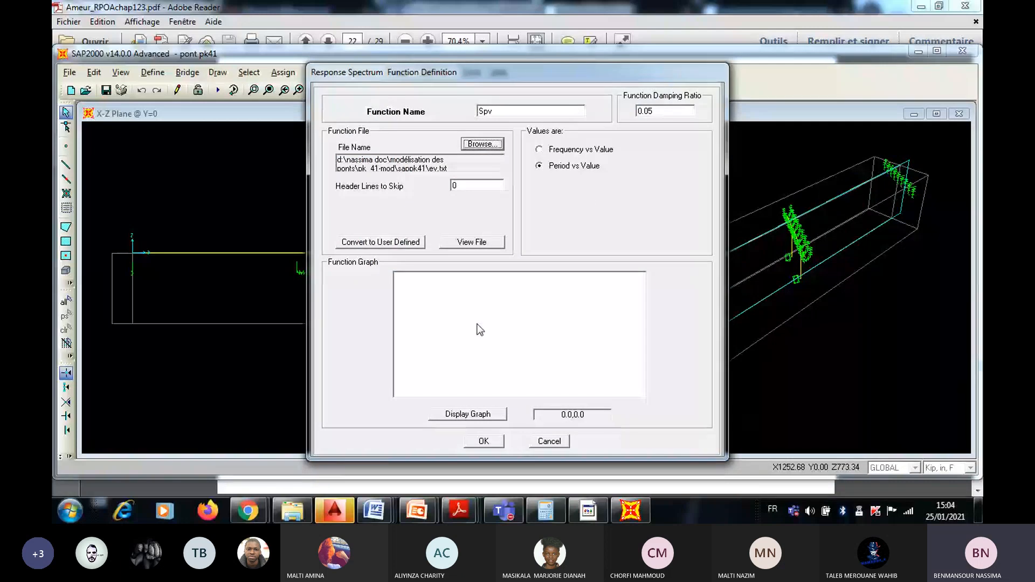
{"action": "left_click", "coordinate": [467, 414]}
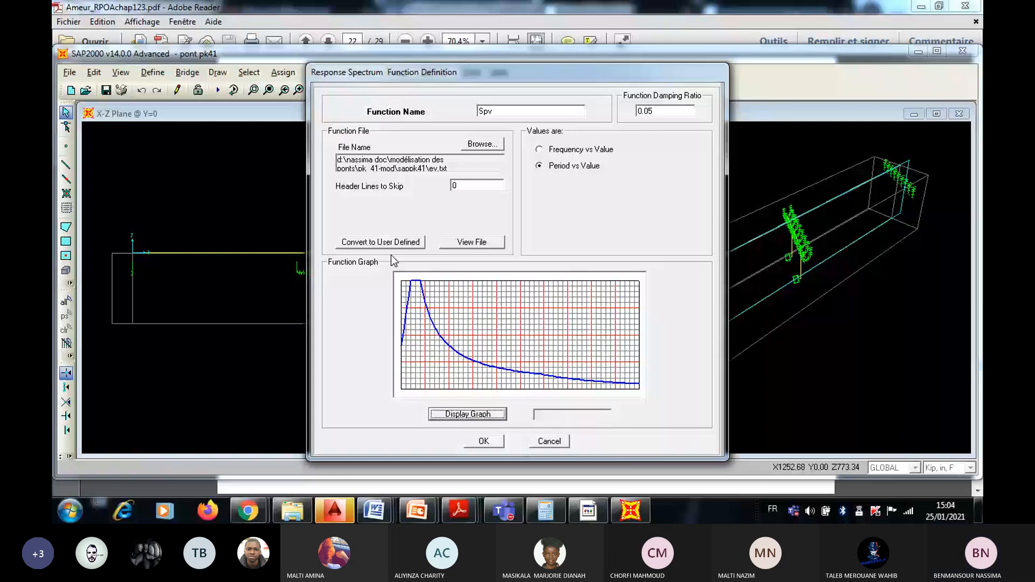
{"action": "left_click", "coordinate": [412, 244]}
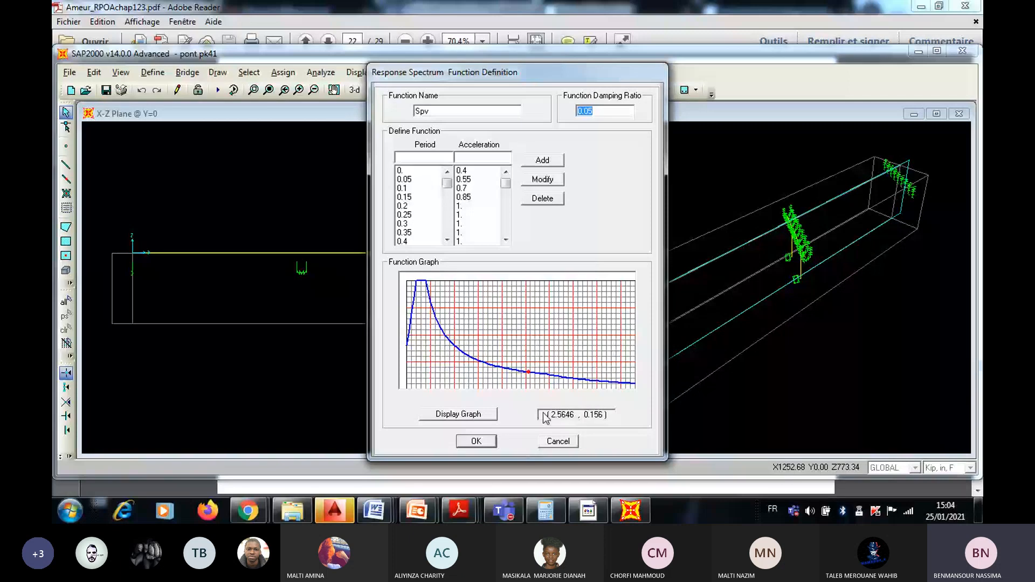
{"action": "left_click", "coordinate": [558, 442]}
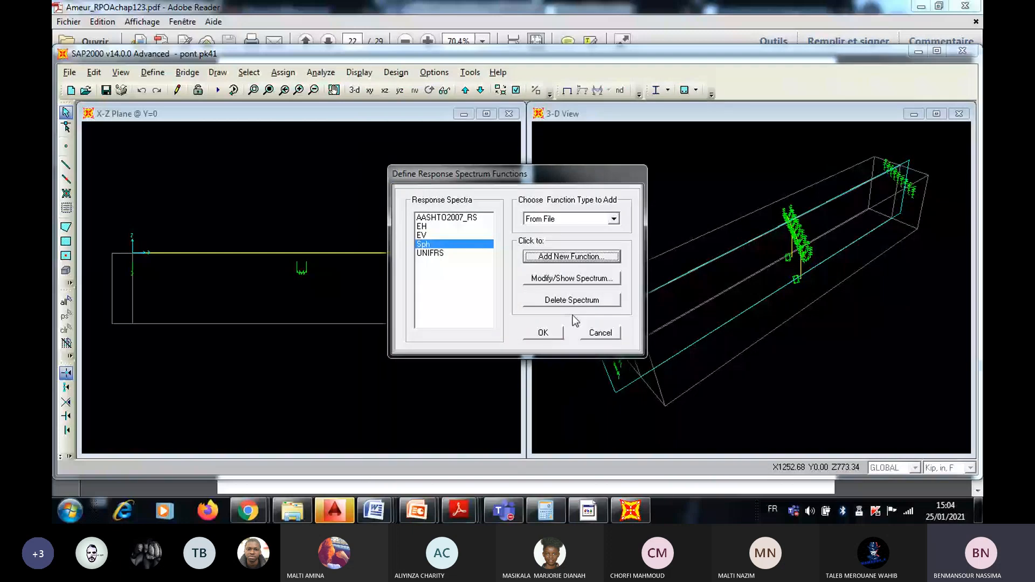
Step: Add a new response spectrum from file, name it Spv and load the EV text file as its function file
{"action": "left_click", "coordinate": [569, 257]}
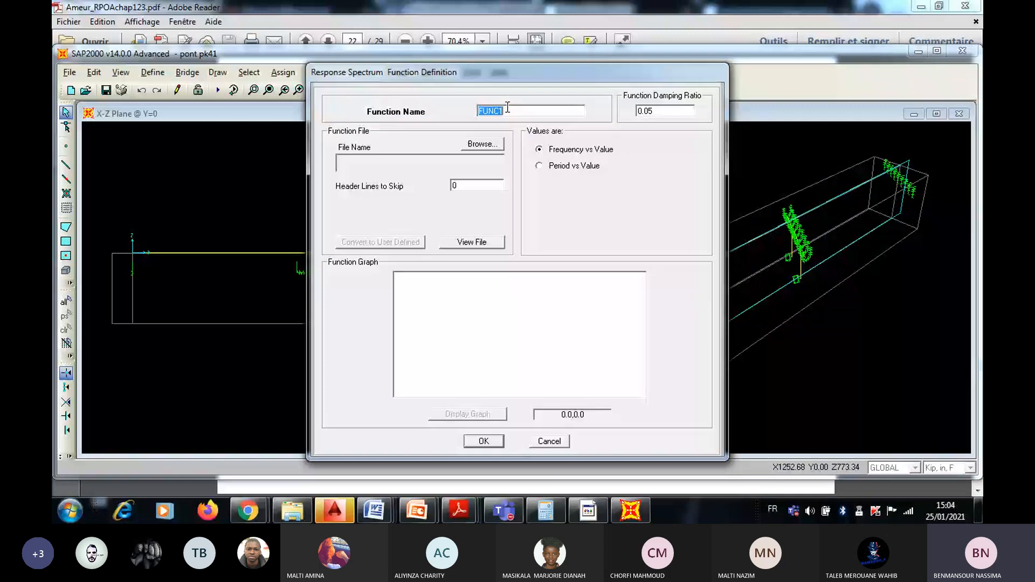
{"action": "type", "text": "Spv"}
{"action": "left_click", "coordinate": [496, 144]}
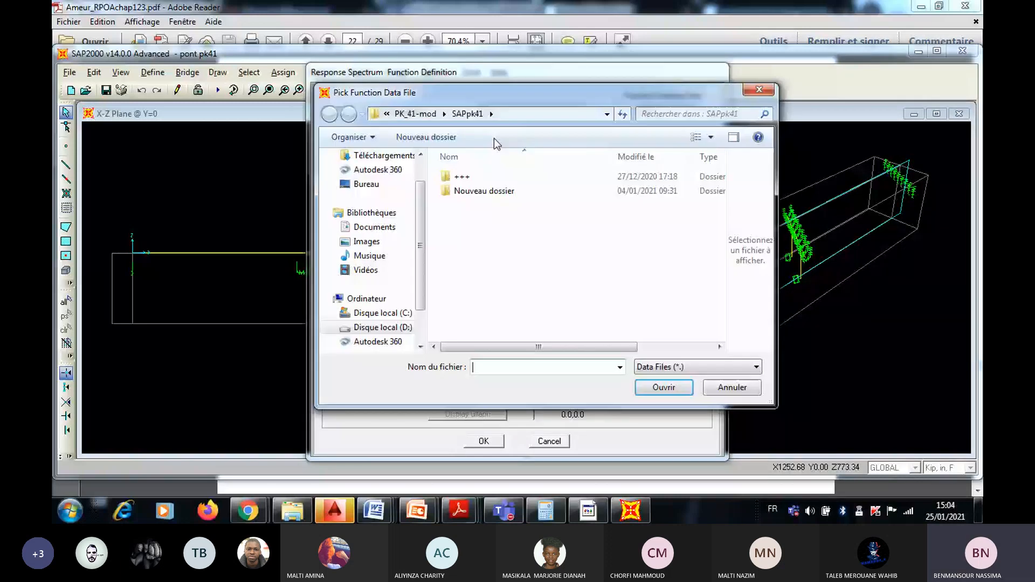
{"action": "left_click", "coordinate": [669, 367]}
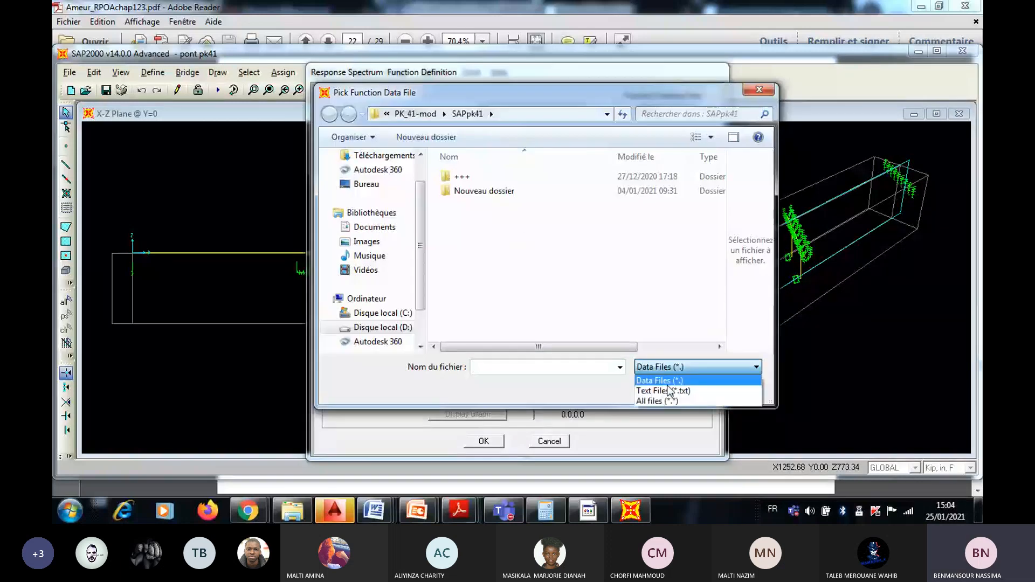
{"action": "left_click", "coordinate": [668, 390]}
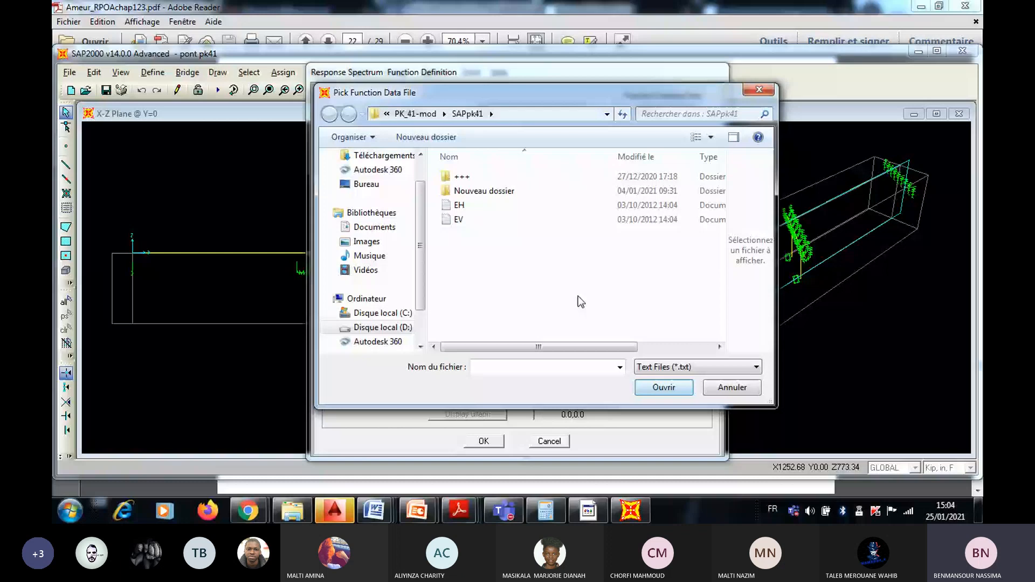
{"action": "left_click", "coordinate": [457, 221]}
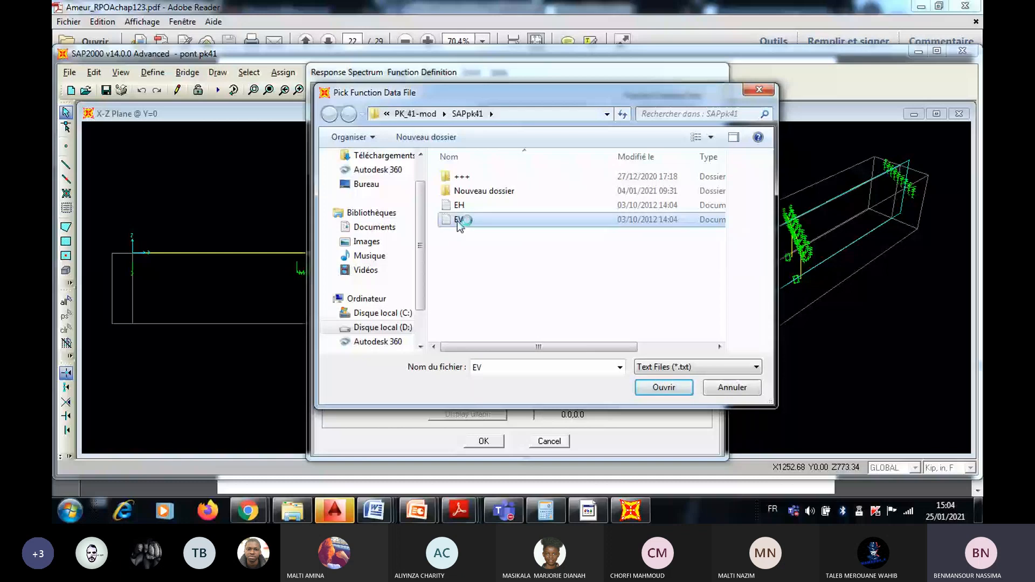
{"action": "double_click", "coordinate": [457, 221]}
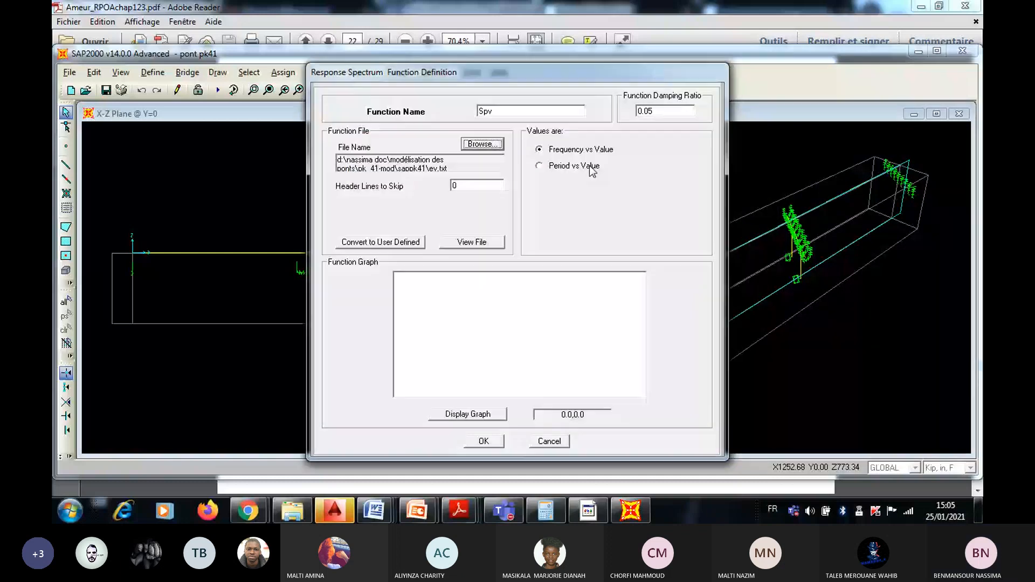
Step: Set the Spv values to Period vs Value, display the function graph and accept the definition
{"action": "left_click", "coordinate": [590, 167]}
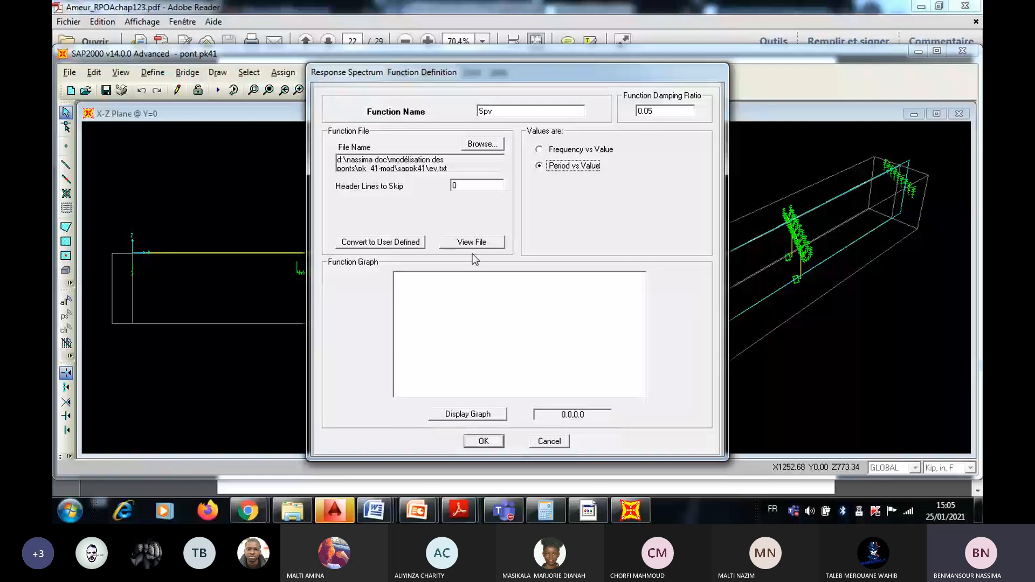
{"action": "left_click", "coordinate": [469, 415]}
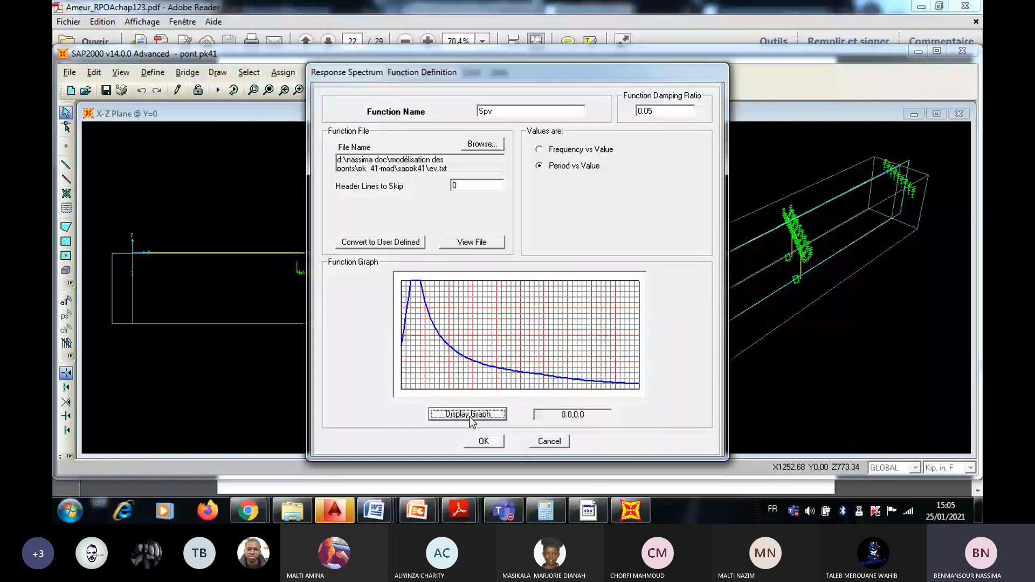
{"action": "left_click", "coordinate": [483, 441]}
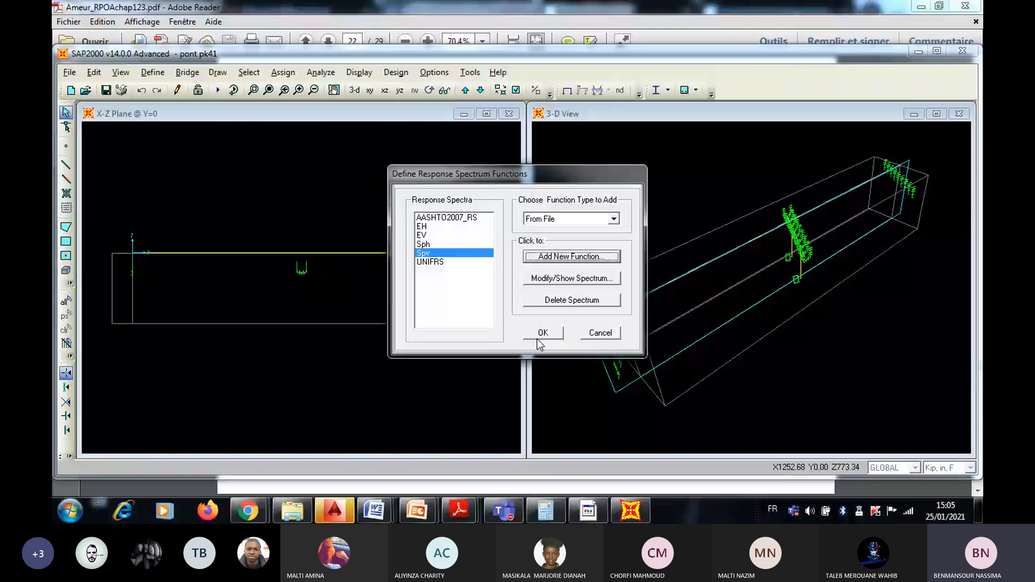
Step: Switch to Ameur_RPOAchap123.pdf in Adobe Reader and view the horizontal elastic response spectrum formulas on page 21
{"action": "left_click", "coordinate": [474, 516]}
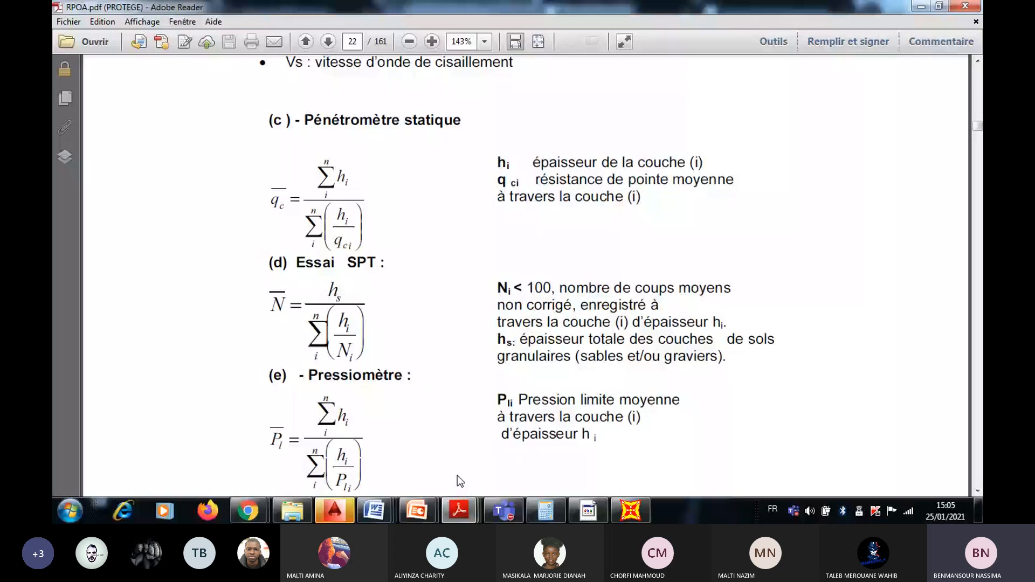
{"action": "mouse_move", "coordinate": [459, 510]}
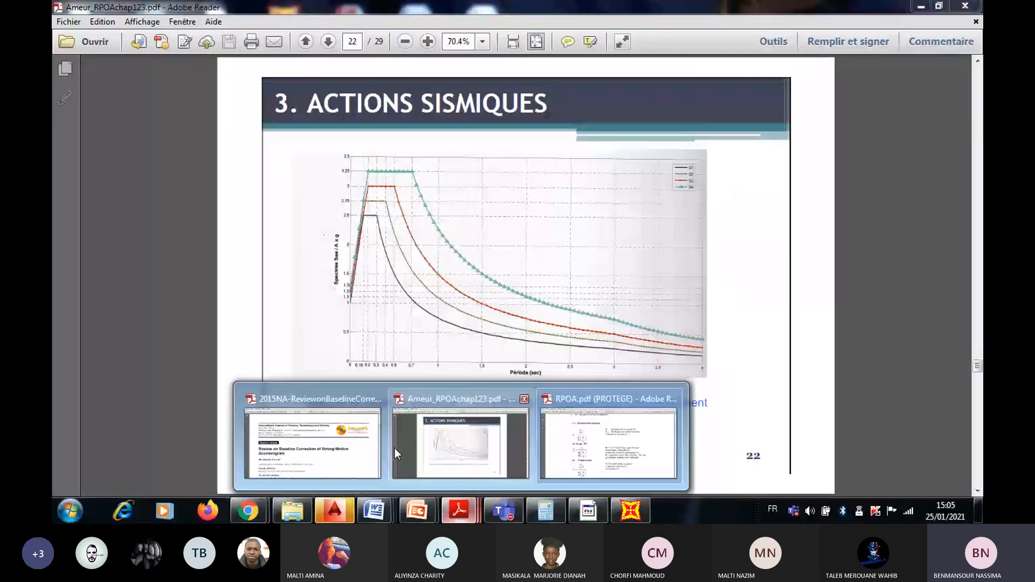
{"action": "left_click", "coordinate": [395, 453]}
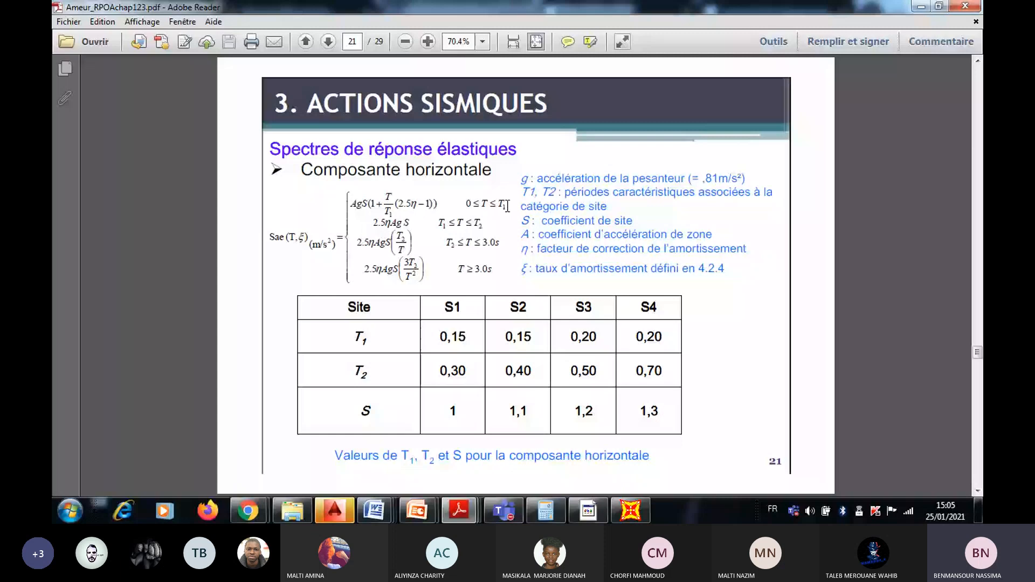
Step: Open the Spectres workbook from the Modélisation des ponts folder in Excel and show its base data
{"action": "left_click", "coordinate": [292, 510]}
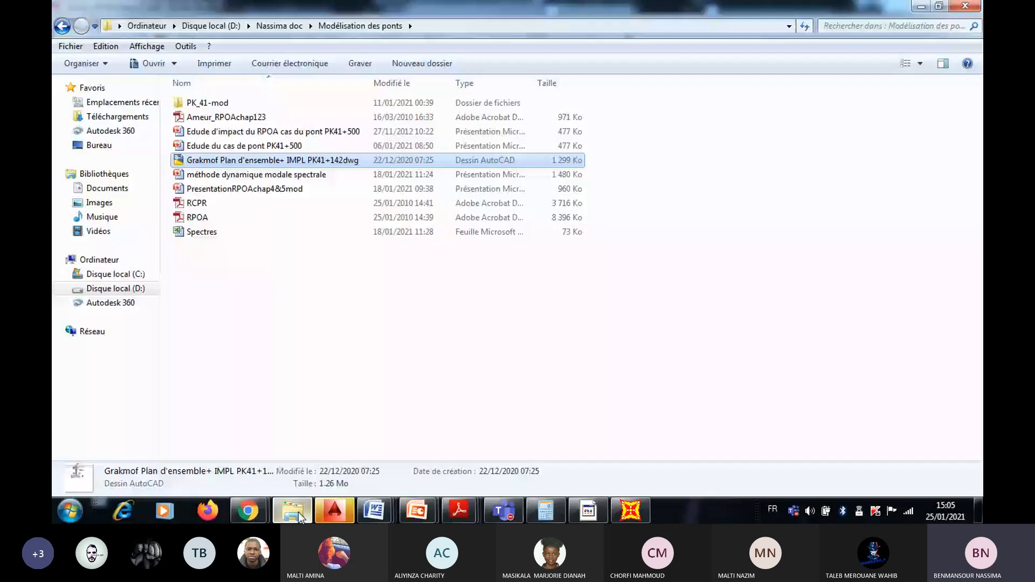
{"action": "double_click", "coordinate": [216, 231]}
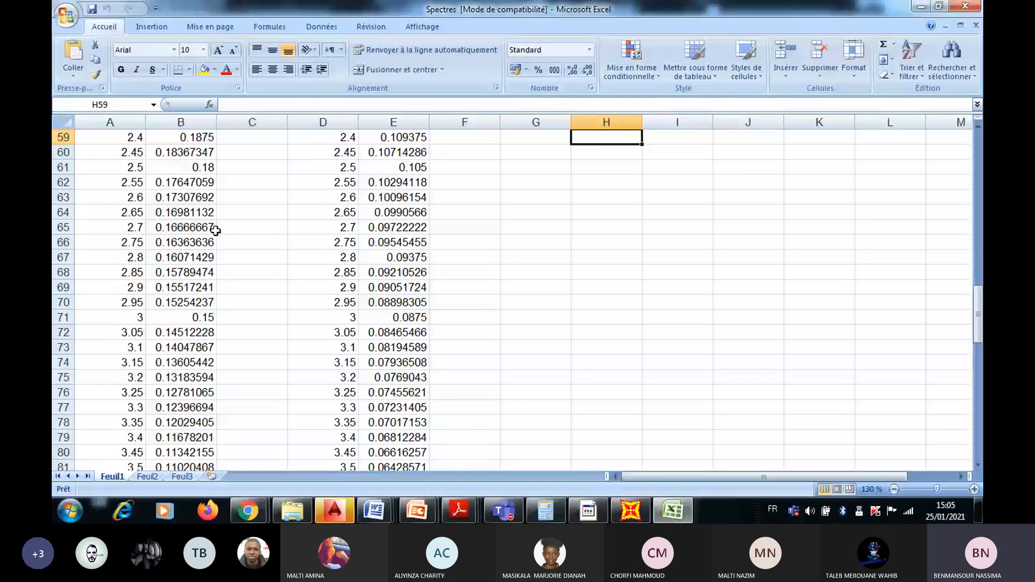
{"action": "key", "text": "Page_Up"}
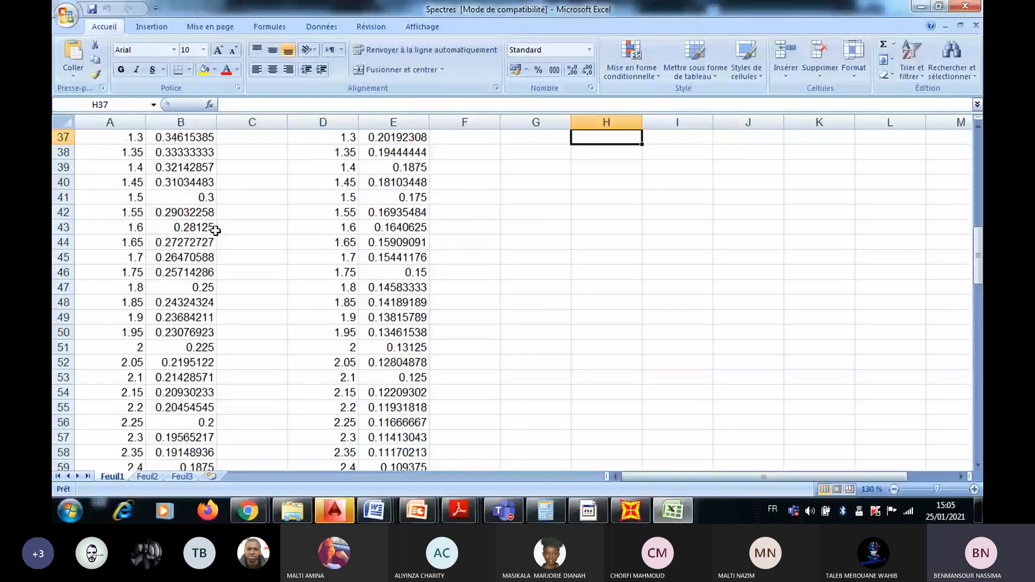
{"action": "key", "text": "Page_Up"}
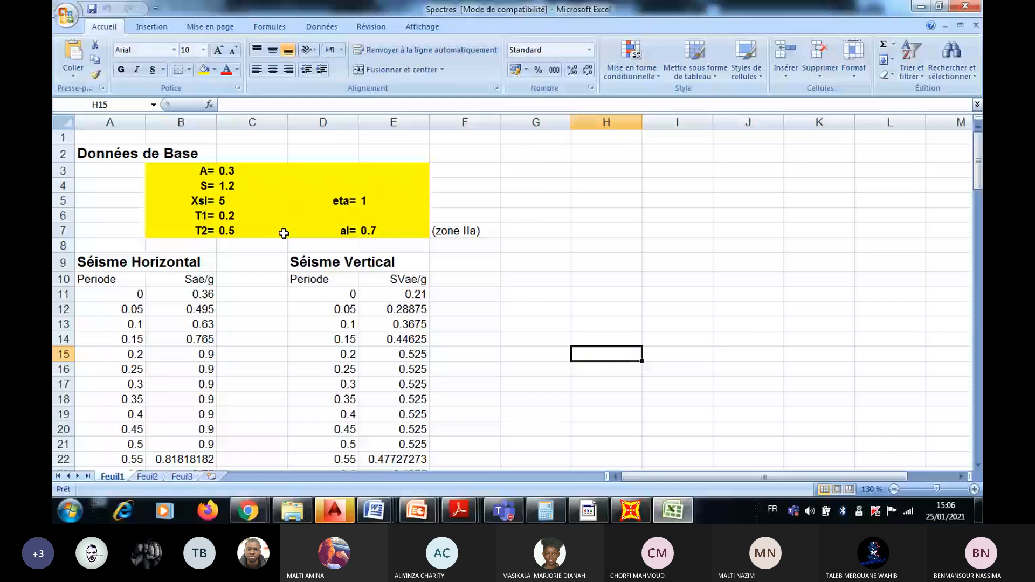
Step: Examine the formulas behind eta and the horizontal Sae/g values, along with the zone note beside the base data
{"action": "left_click", "coordinate": [361, 200]}
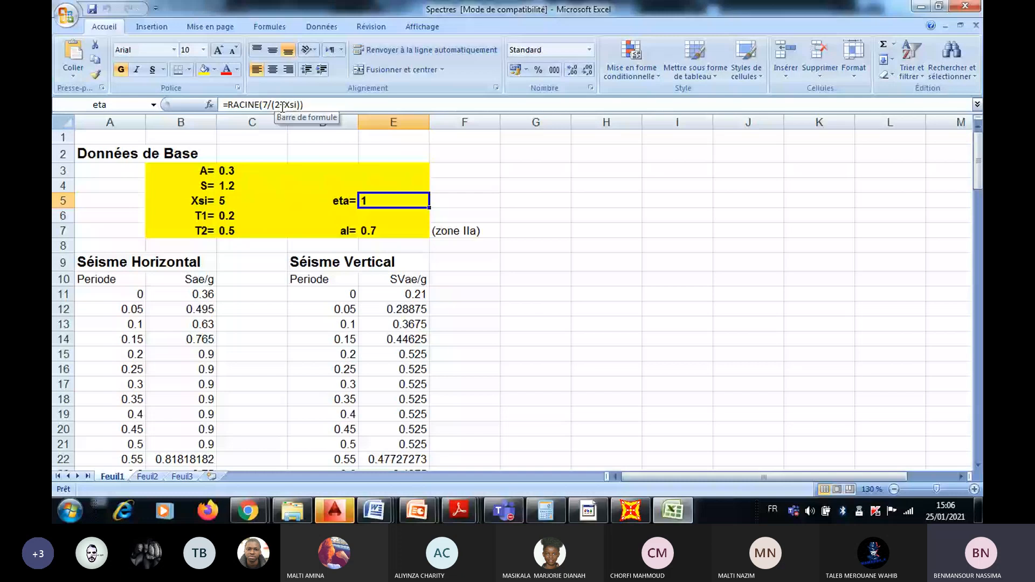
{"action": "left_click", "coordinate": [434, 237]}
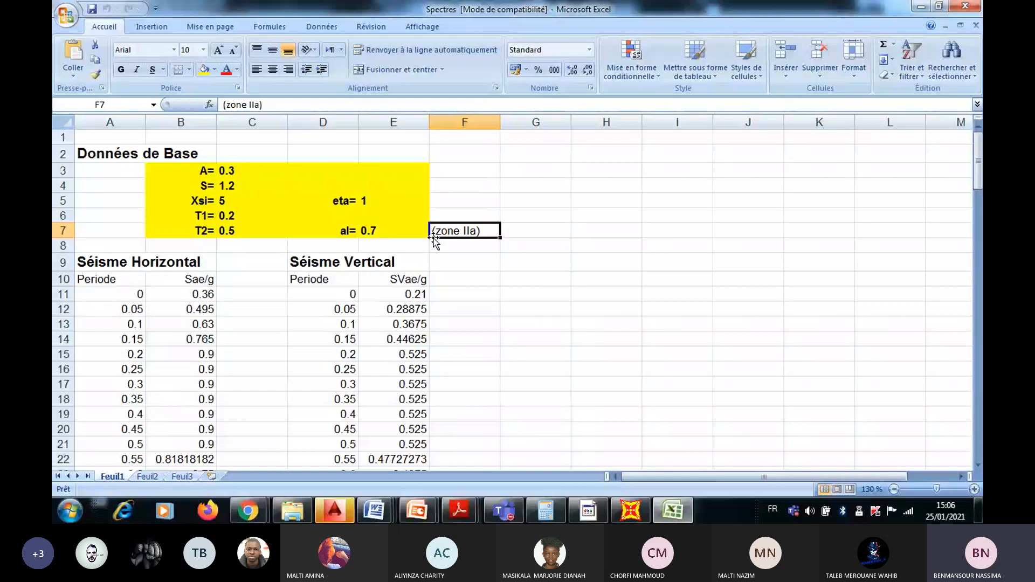
{"action": "left_click", "coordinate": [194, 305]}
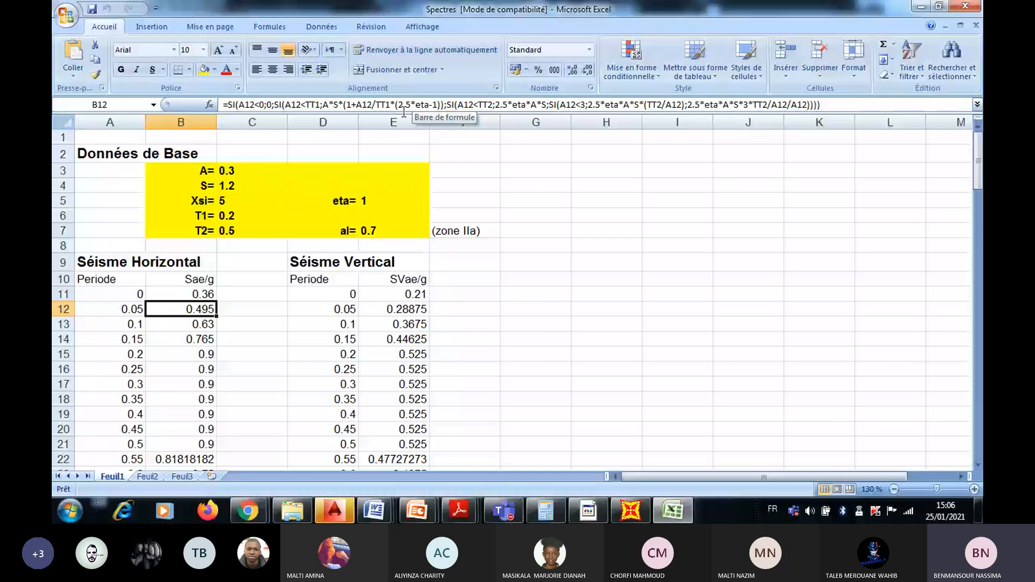
{"action": "key", "text": "Down"}
{"action": "key", "text": "Down"}
{"action": "key", "text": "Down"}
{"action": "key", "text": "Down"}
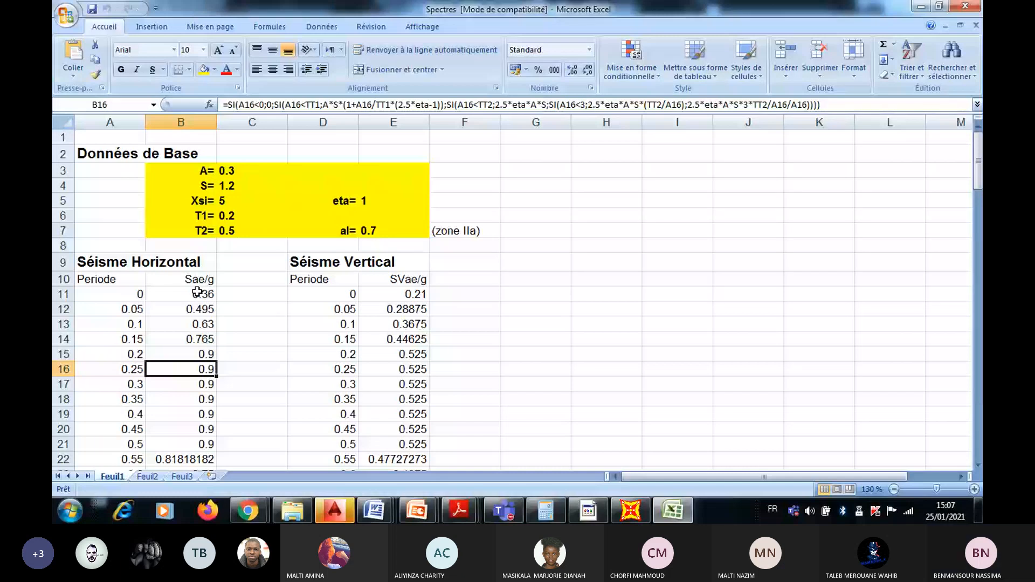
Step: Copy the horizontal Periode and Sae/g values in A11:B111 of Feuil1 to Feuil2, starting at cell A1
{"action": "left_click", "coordinate": [249, 304]}
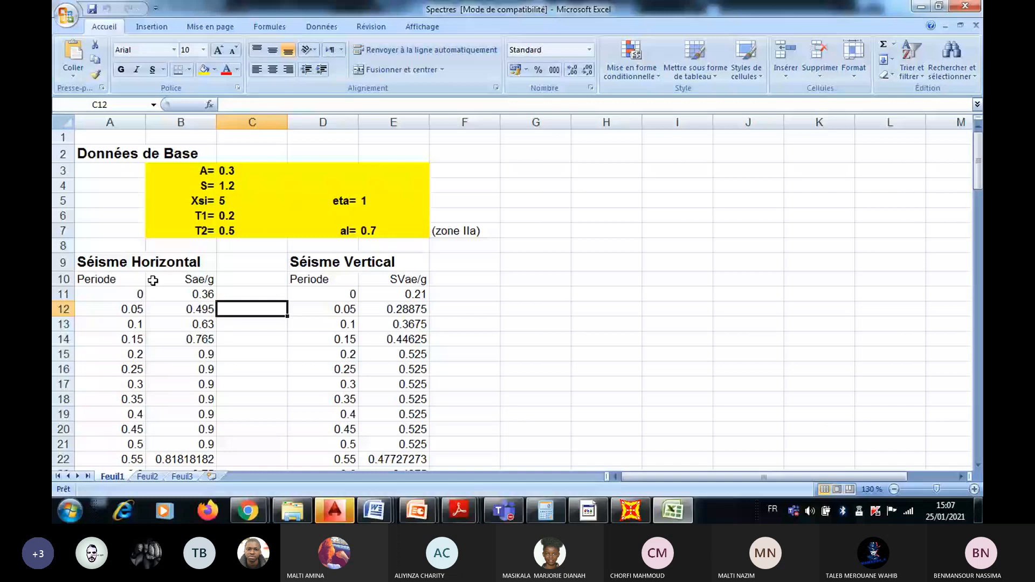
{"action": "left_click_drag", "start_coordinate": [124, 294], "coordinate": [171, 496]}
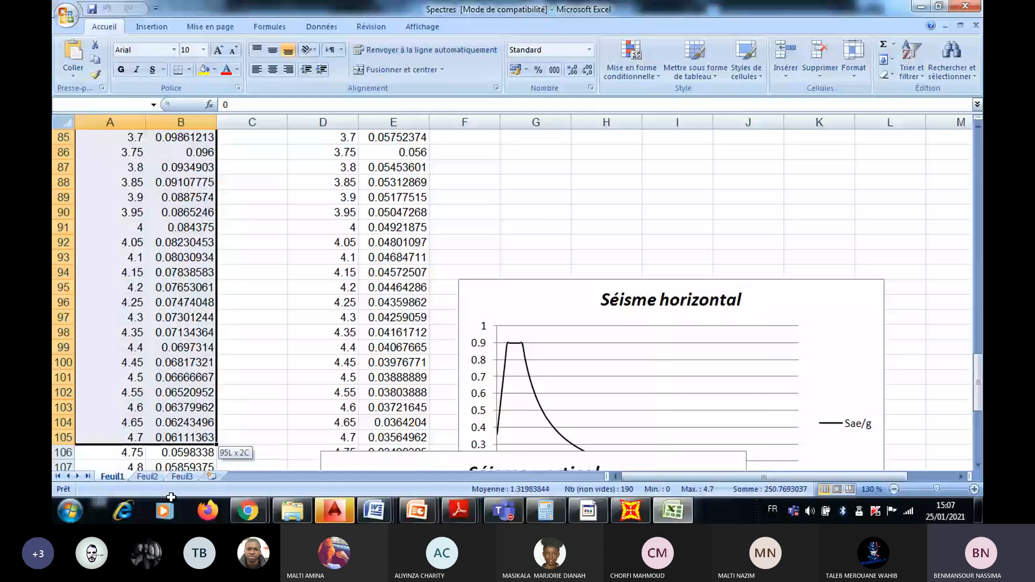
{"action": "left_click_drag", "start_coordinate": [171, 496], "coordinate": [171, 474]}
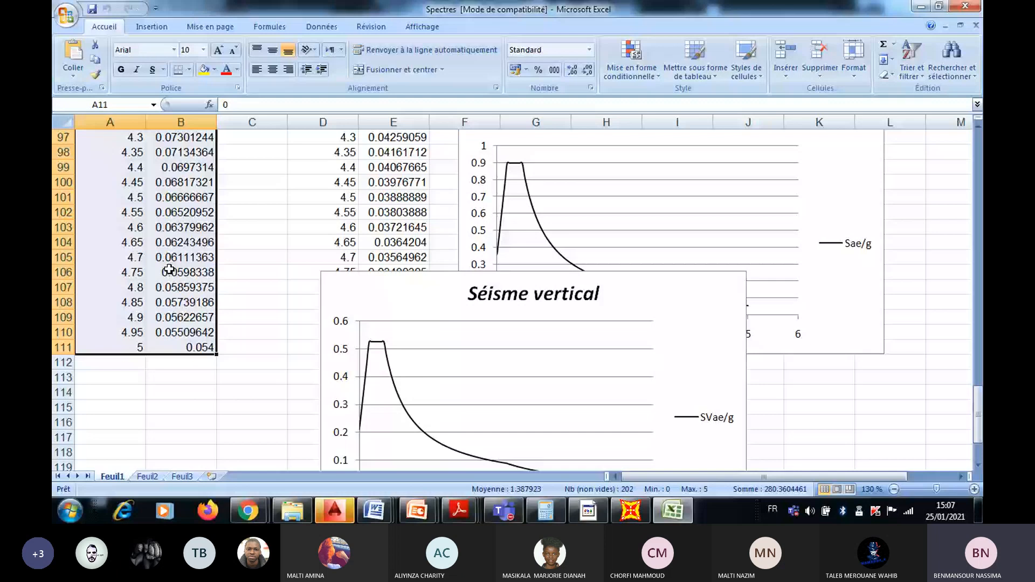
{"action": "key", "text": "ctrl+c"}
{"action": "key", "text": "ctrl+Page_Down"}
Step: Save the sheet as a tab-delimited text file named Spectres in the Modélisation des ponts folder
{"action": "left_click", "coordinate": [67, 15]}
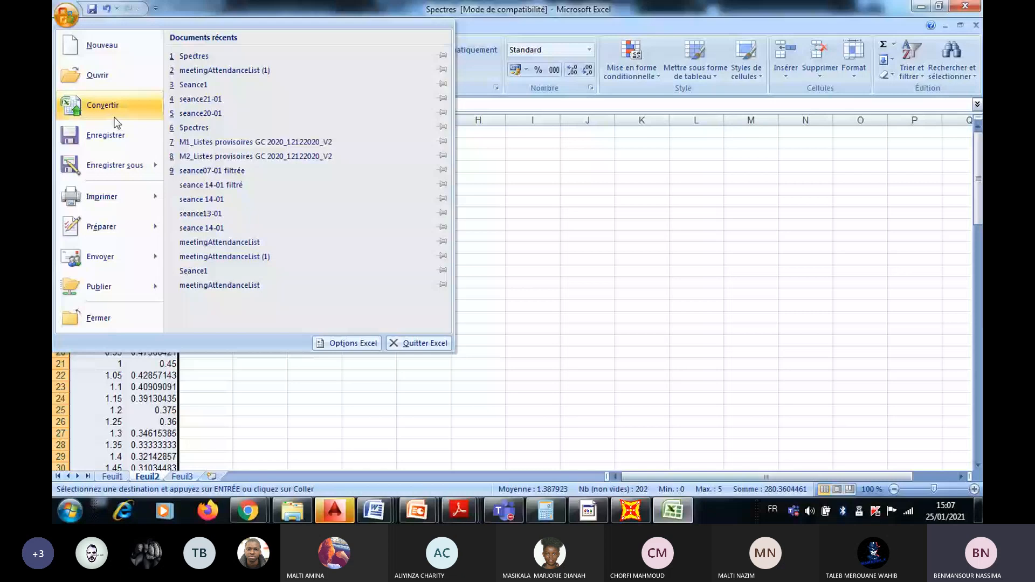
{"action": "left_click", "coordinate": [115, 165]}
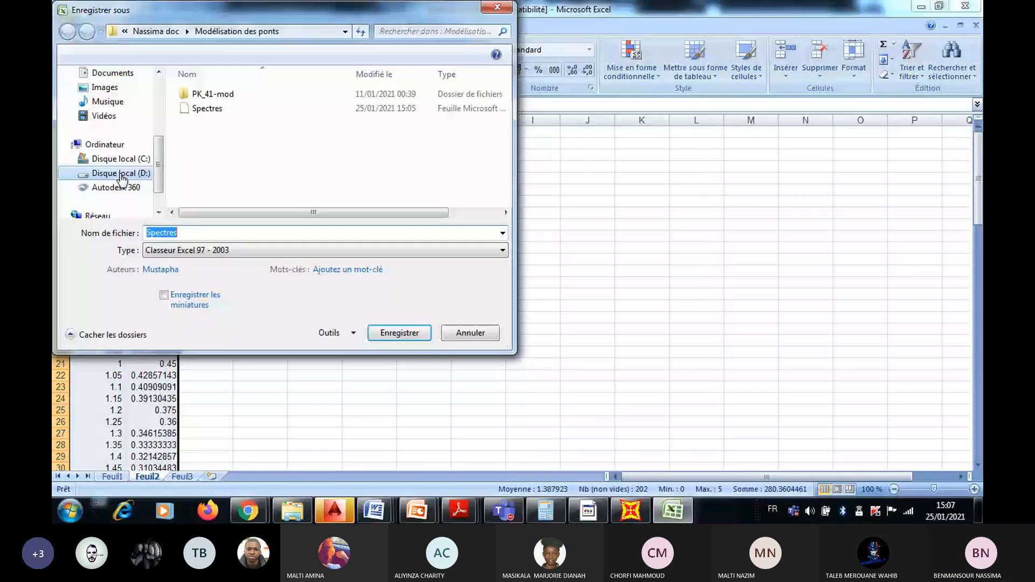
{"action": "left_click", "coordinate": [254, 250]}
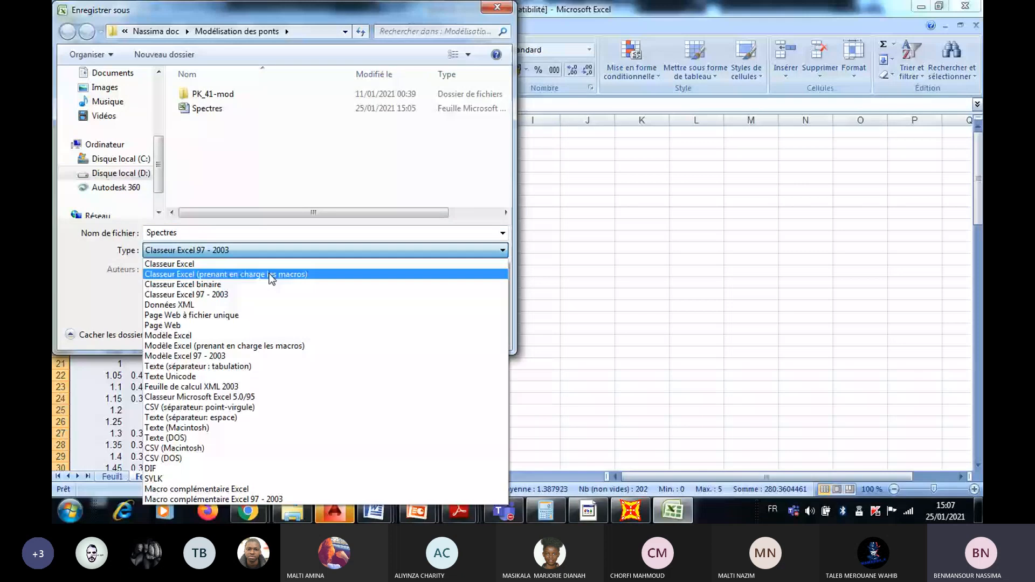
{"action": "left_click", "coordinate": [259, 365]}
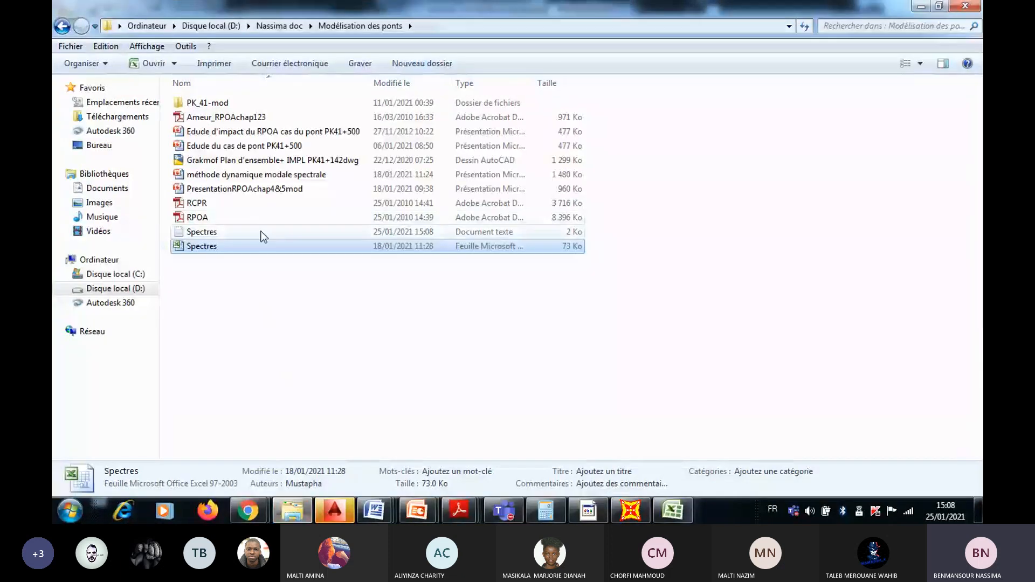
Step: Open the exported Spectres text file in Notepad, compare it with the horizontal spectrum values on Feuil1, and close it
{"action": "double_click", "coordinate": [259, 231]}
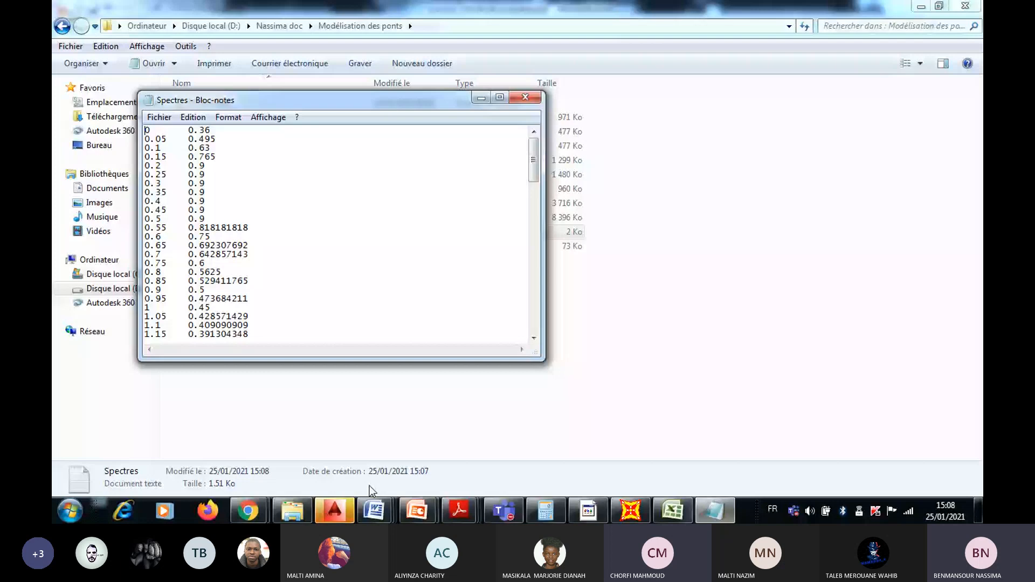
{"action": "left_click", "coordinate": [680, 510]}
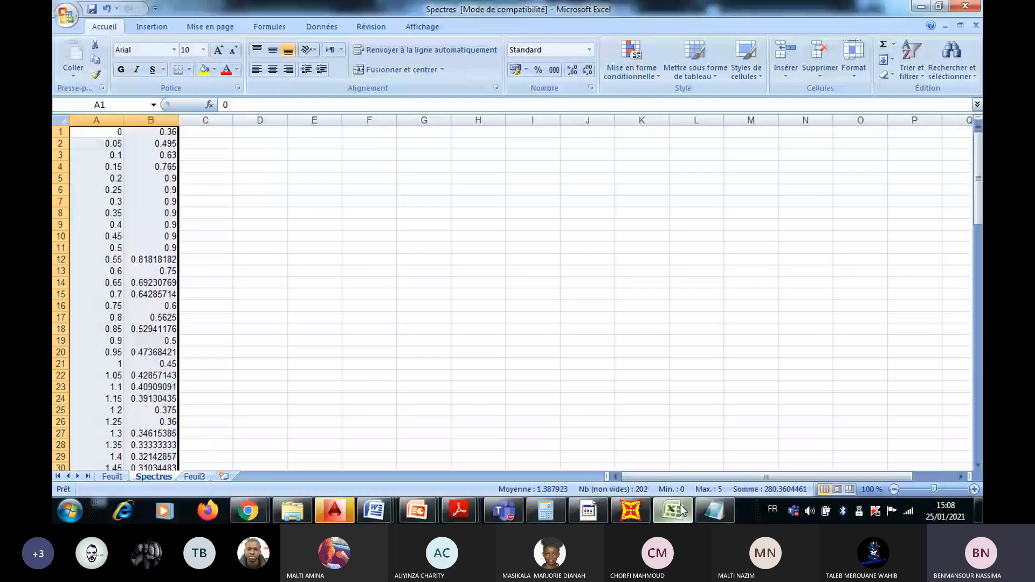
{"action": "left_click", "coordinate": [112, 476]}
{"action": "left_click", "coordinate": [201, 355]}
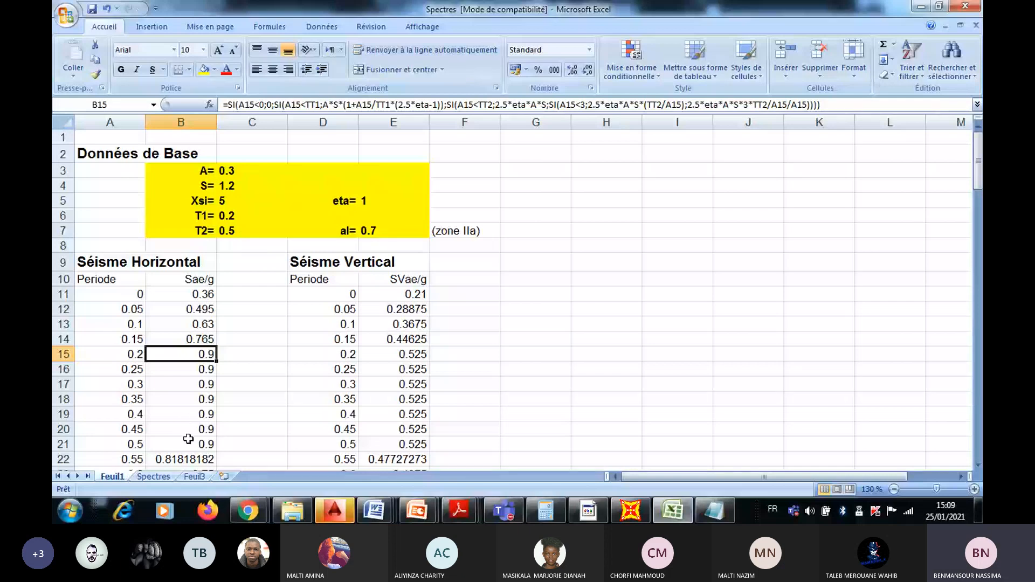
{"action": "left_click", "coordinate": [715, 511]}
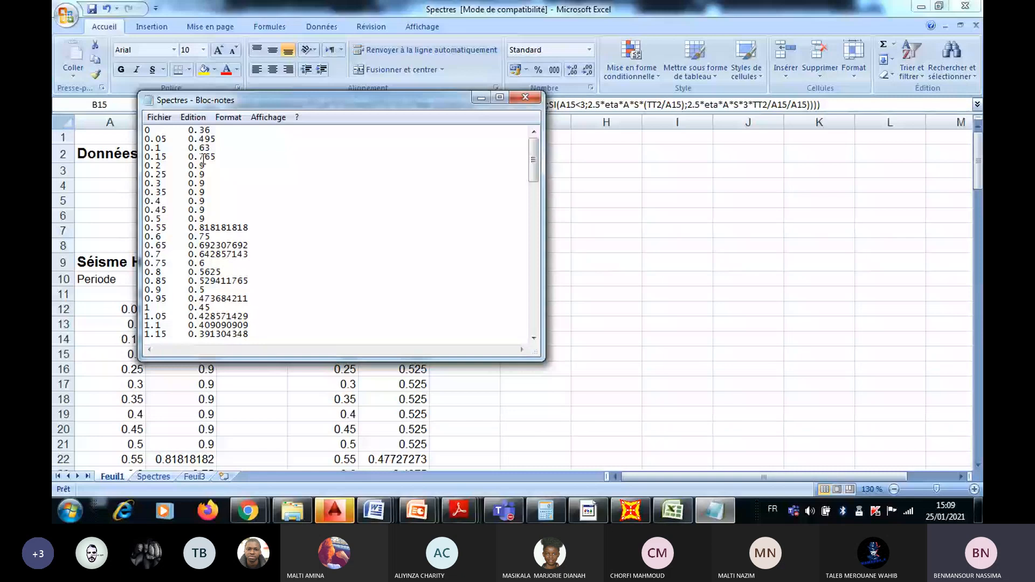
{"action": "left_click", "coordinate": [192, 117]}
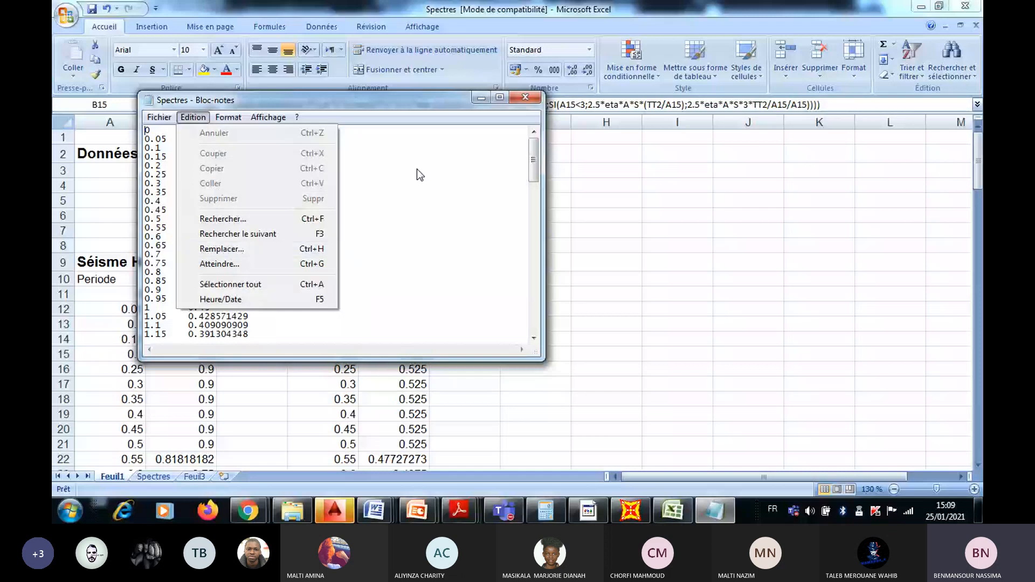
{"action": "left_click", "coordinate": [526, 97]}
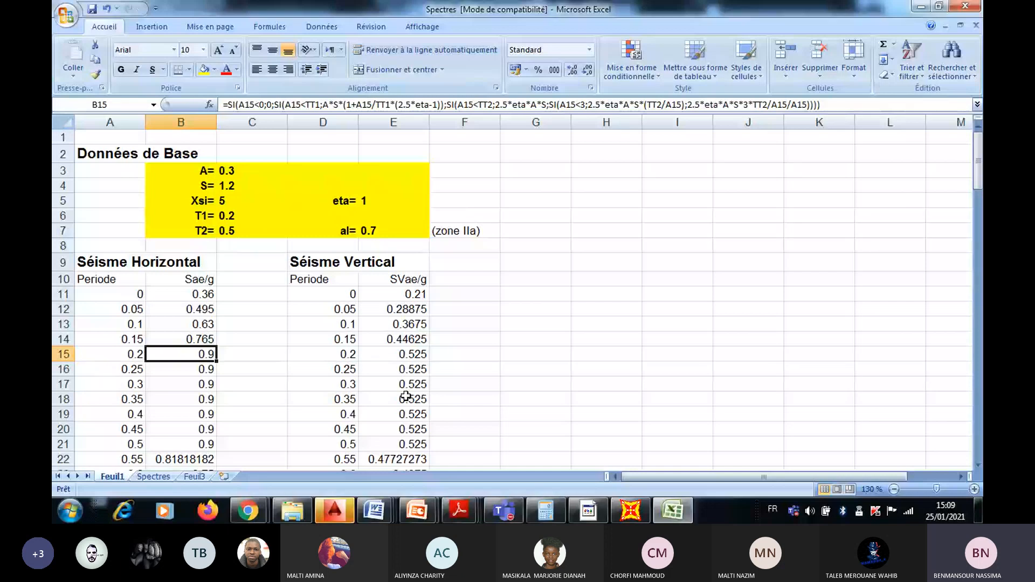
Step: Switch to SAP2000, accept the response spectrum function definitions and open the list of load cases
{"action": "left_click", "coordinate": [628, 508]}
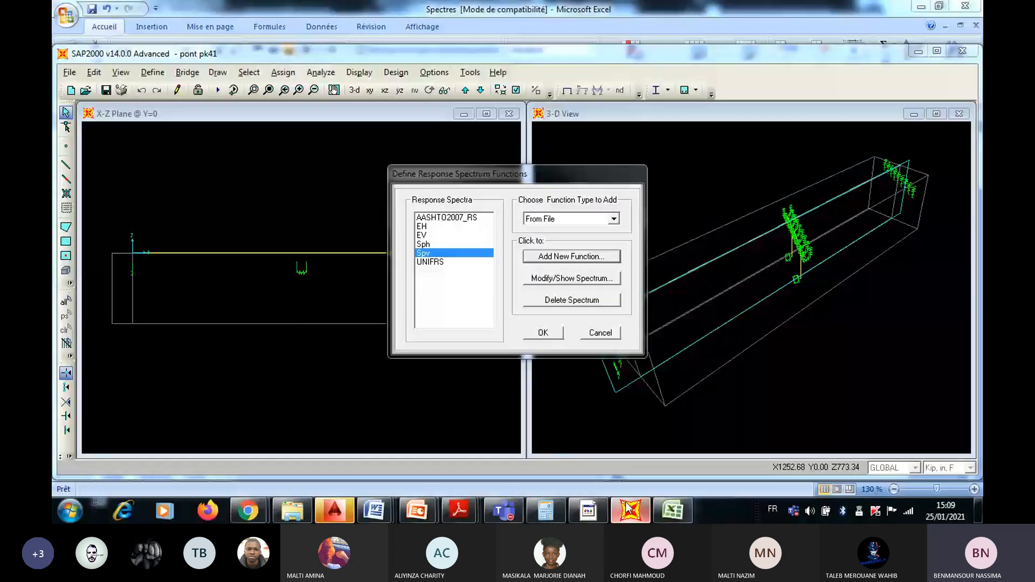
{"action": "left_click", "coordinate": [542, 335]}
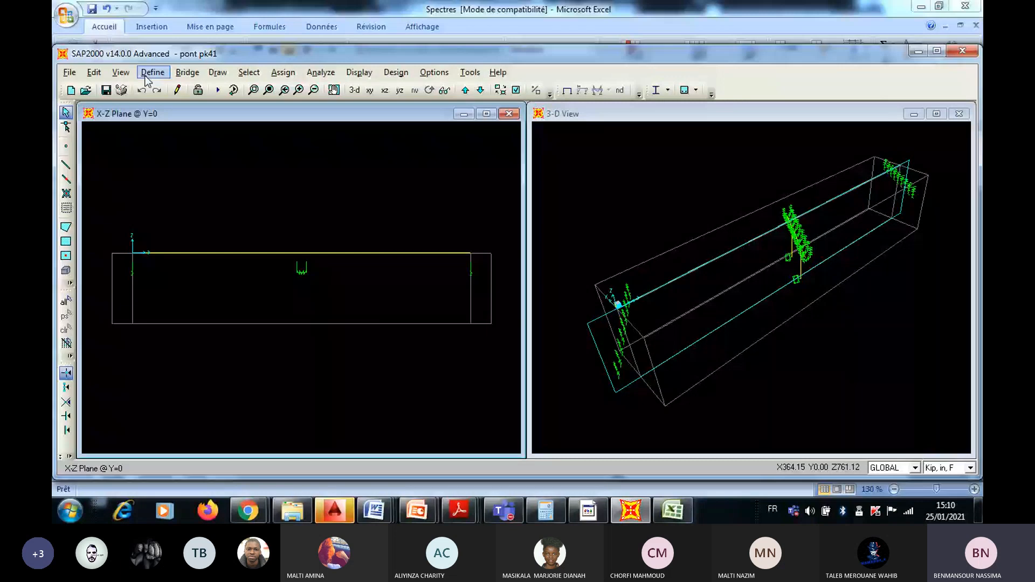
{"action": "left_click", "coordinate": [149, 73]}
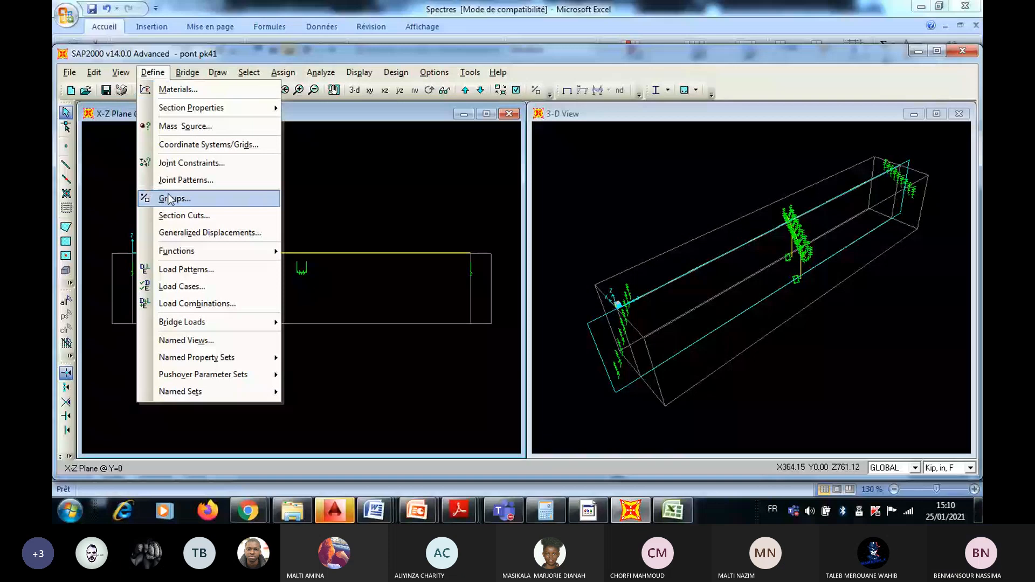
{"action": "left_click", "coordinate": [184, 287]}
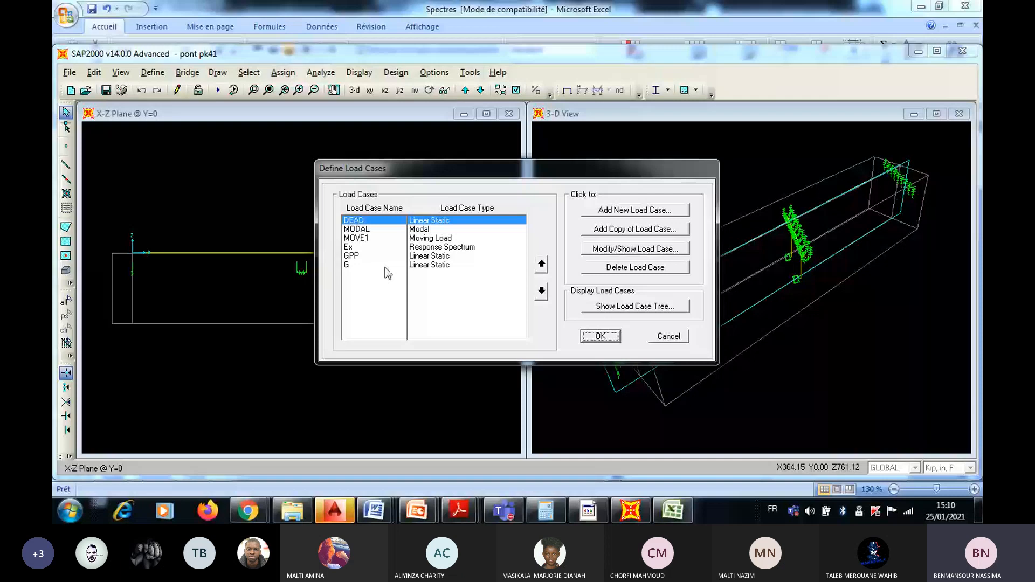
Step: Add a new load case of type Response Spectrum and name it Exx
{"action": "left_click", "coordinate": [638, 215]}
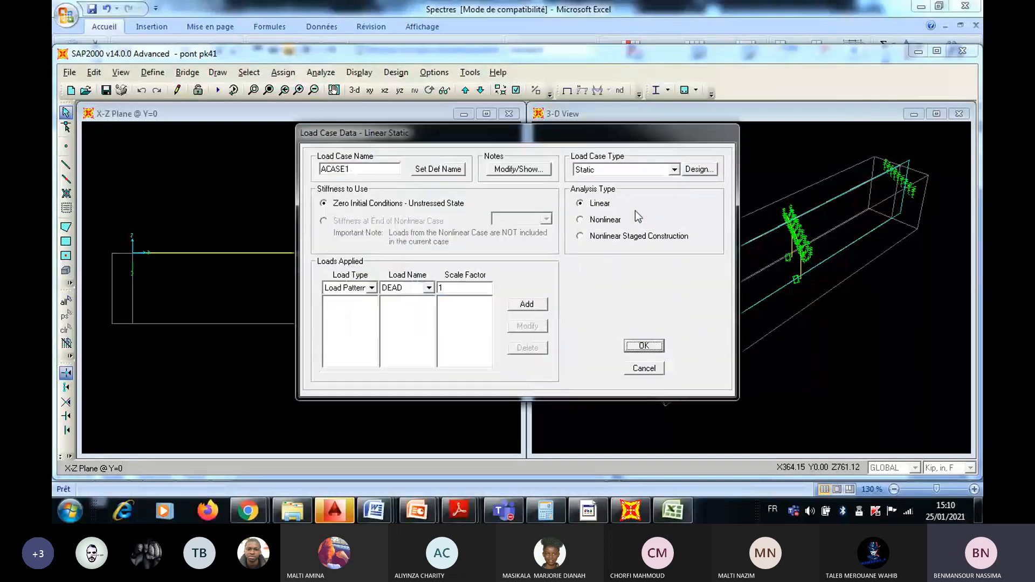
{"action": "left_click", "coordinate": [642, 170]}
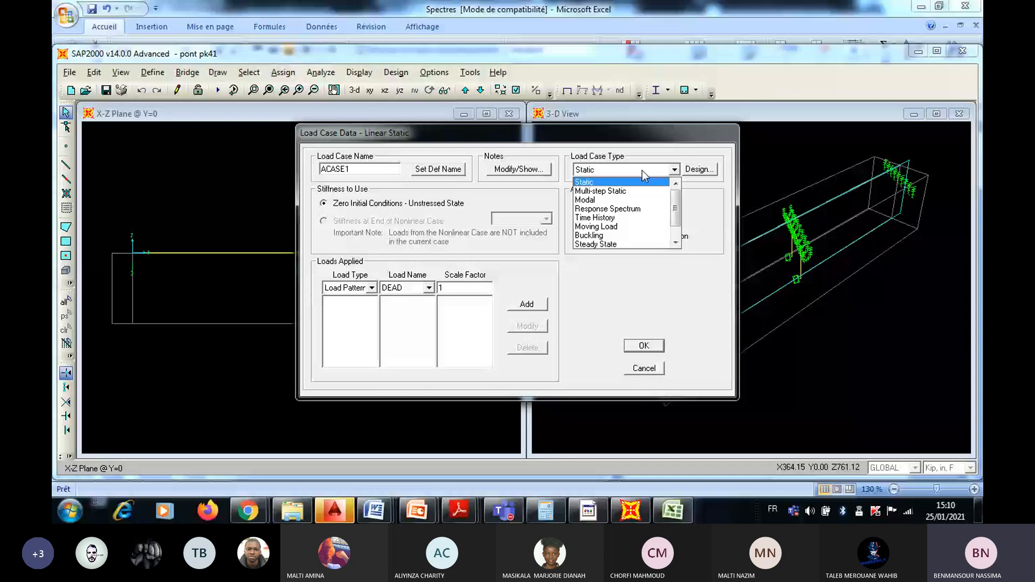
{"action": "left_click", "coordinate": [676, 243]}
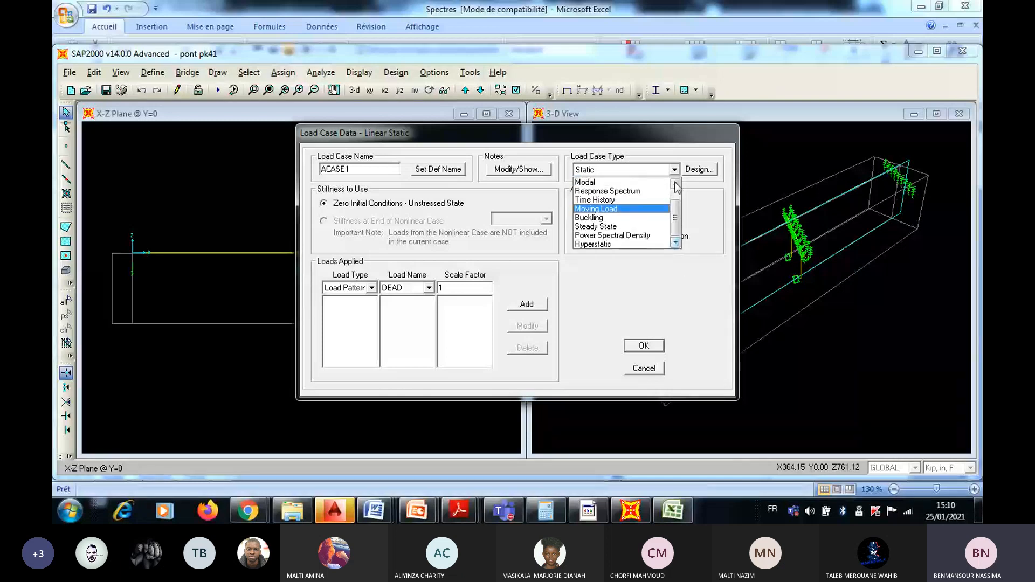
{"action": "left_click", "coordinate": [674, 184]}
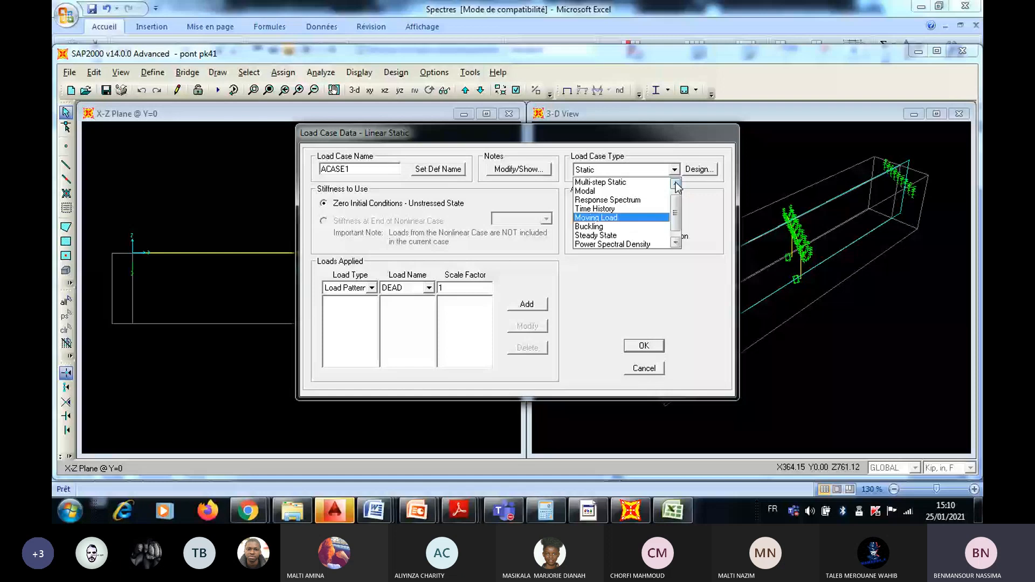
{"action": "left_click", "coordinate": [676, 184]}
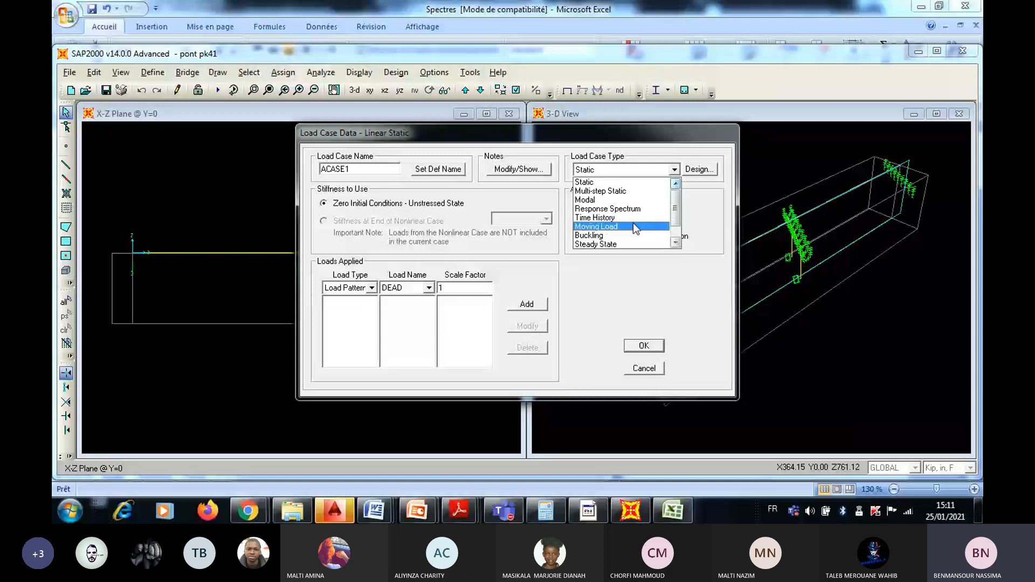
{"action": "left_click", "coordinate": [637, 208]}
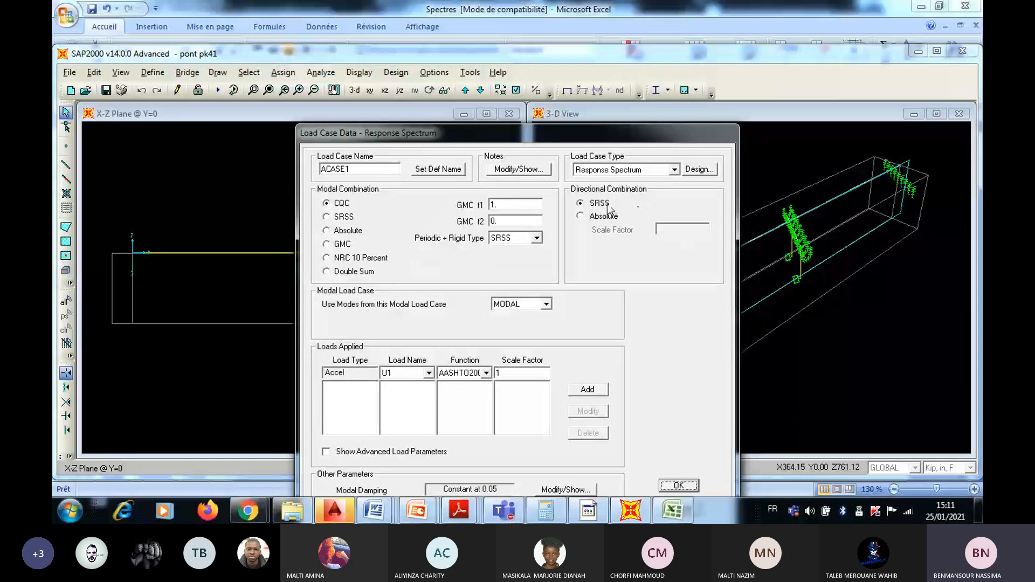
{"action": "double_click", "coordinate": [371, 167]}
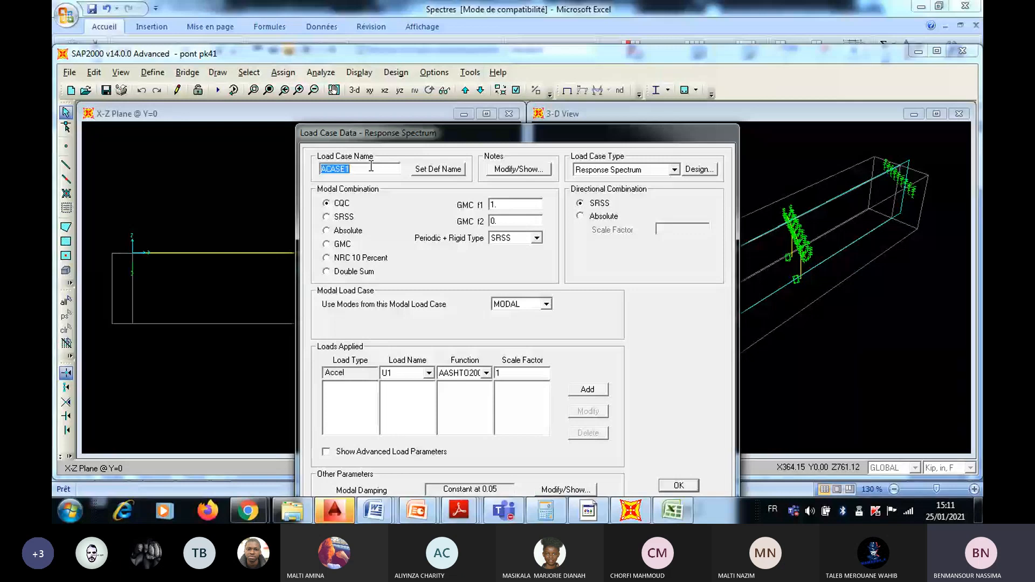
{"action": "type", "text": "Exx"}
{"action": "left_click_drag", "start_coordinate": [590, 128], "coordinate": [594, 73]}
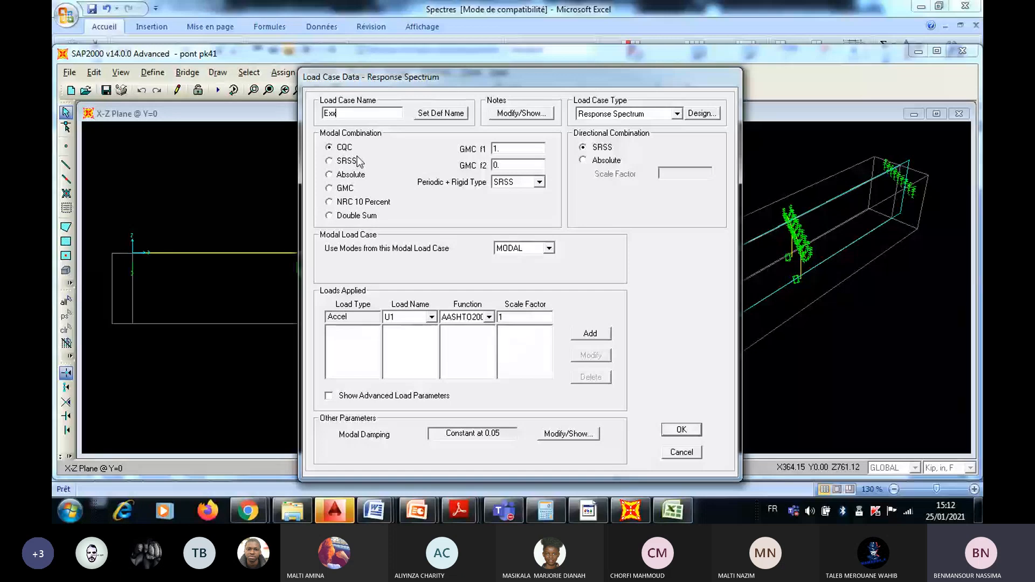
Step: Use the CQC modal combination for Exx, with modes taken from the MODAL load case
{"action": "left_click", "coordinate": [362, 180]}
{"action": "left_click", "coordinate": [361, 180]}
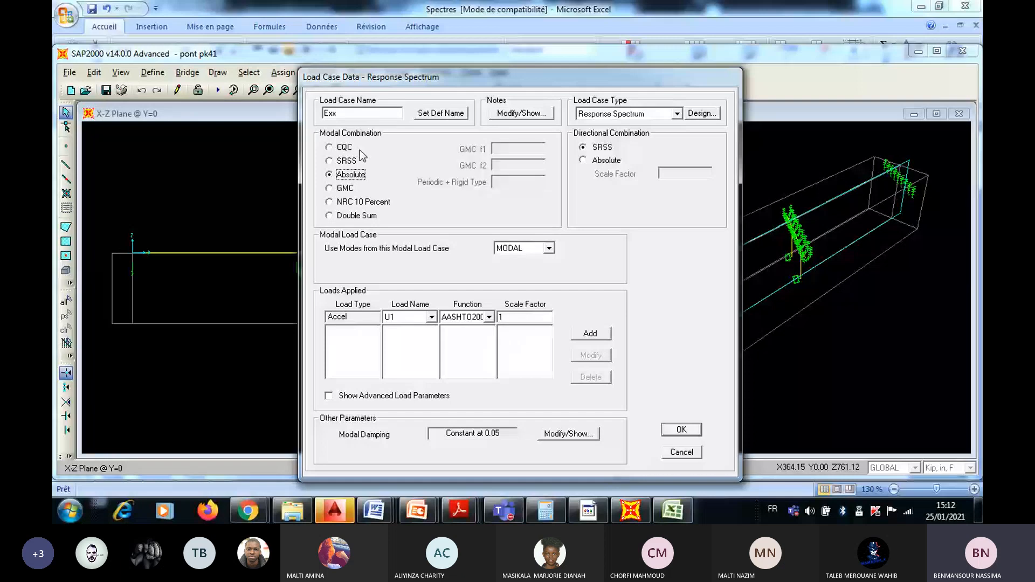
{"action": "left_click", "coordinate": [360, 151]}
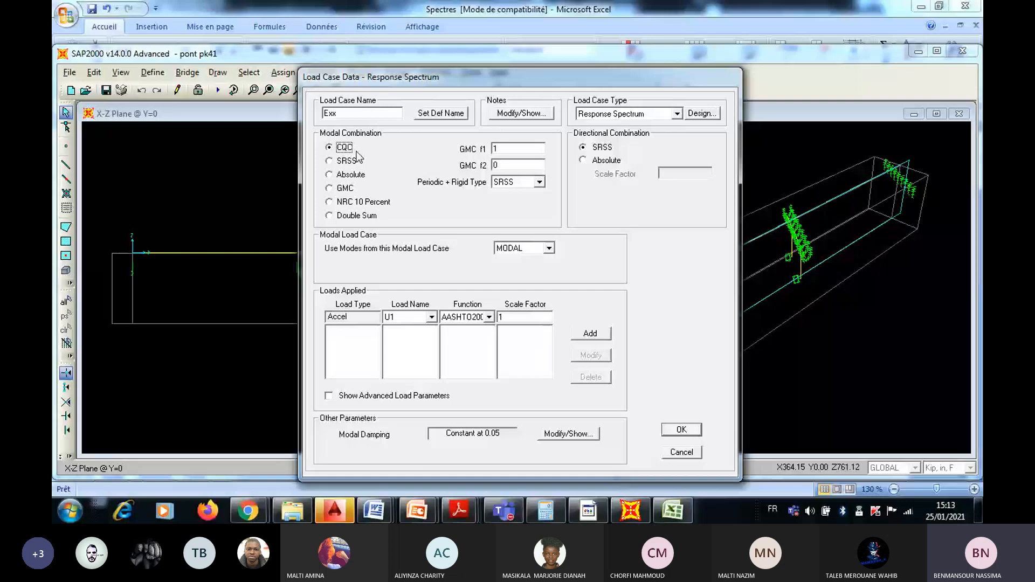
{"action": "left_click", "coordinate": [526, 249]}
{"action": "left_click", "coordinate": [528, 256]}
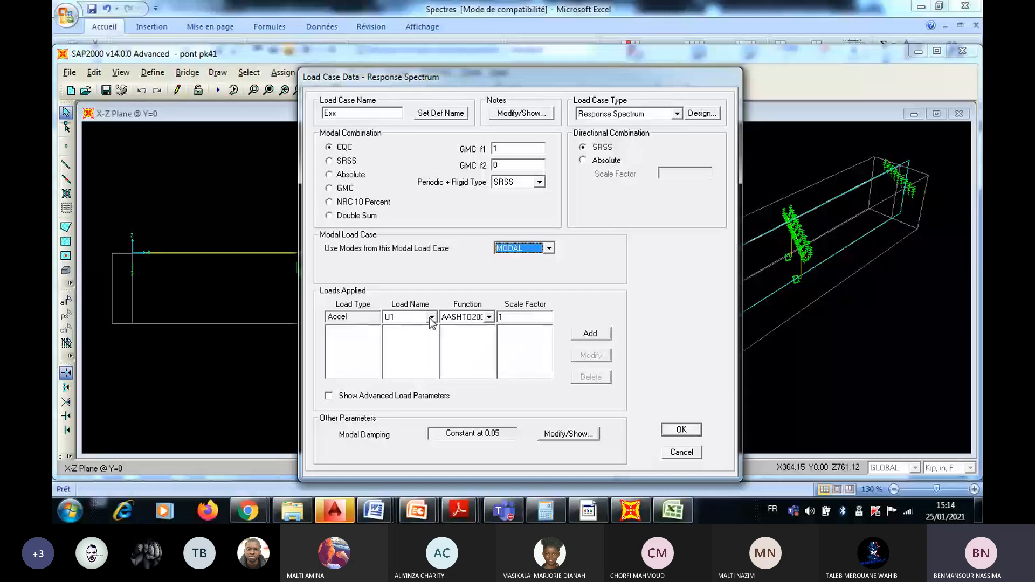
Step: Add an acceleration load in direction U1 to Exx, using function Sph with a scale factor of 9.81
{"action": "left_click", "coordinate": [489, 317]}
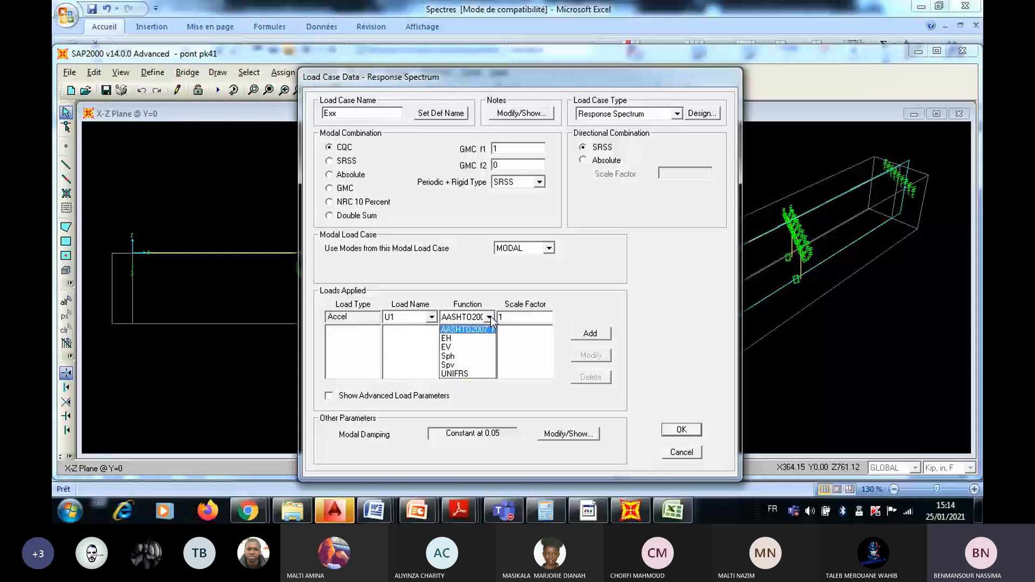
{"action": "left_click", "coordinate": [448, 356]}
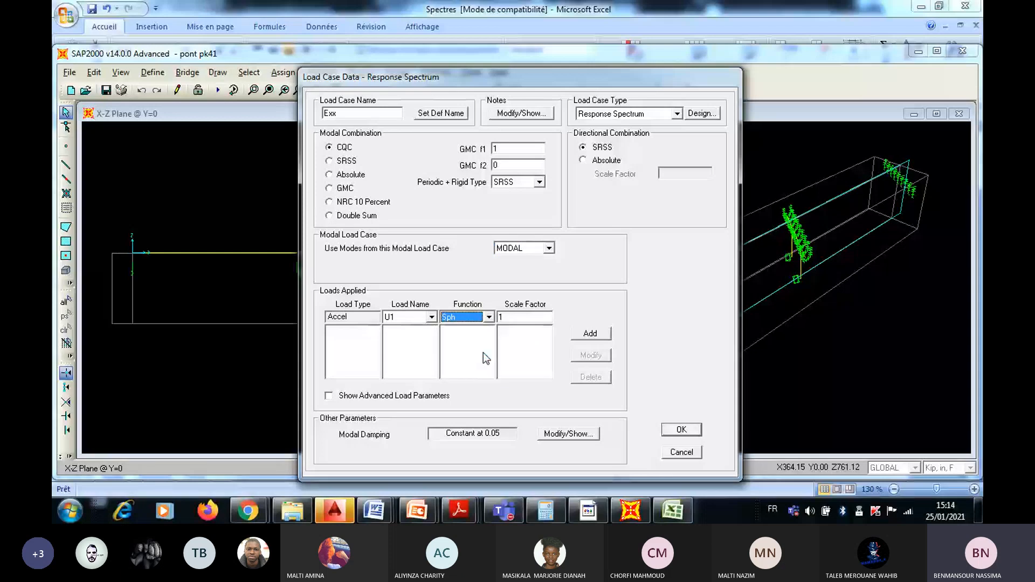
{"action": "double_click", "coordinate": [527, 318]}
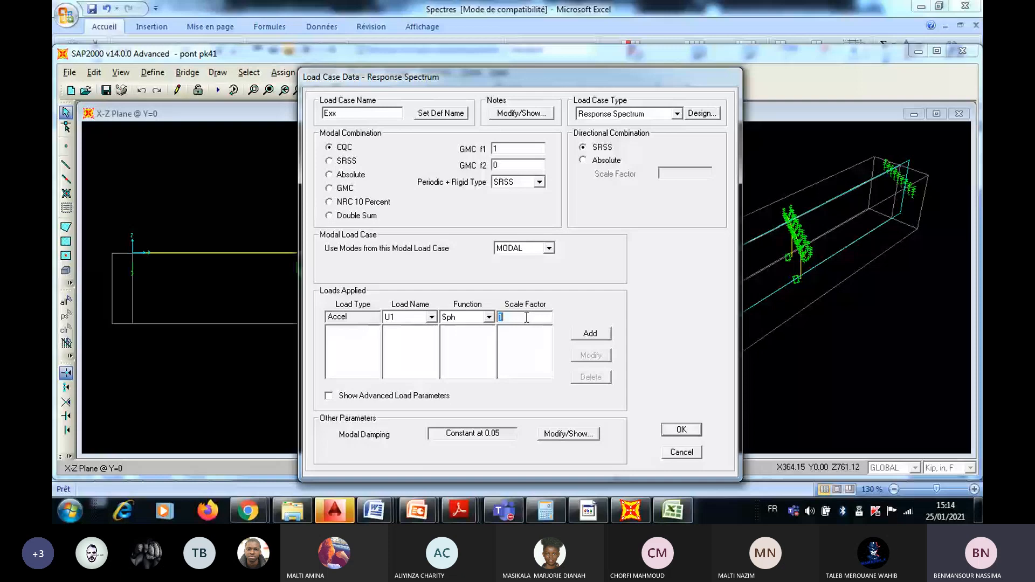
{"action": "left_click", "coordinate": [675, 515]}
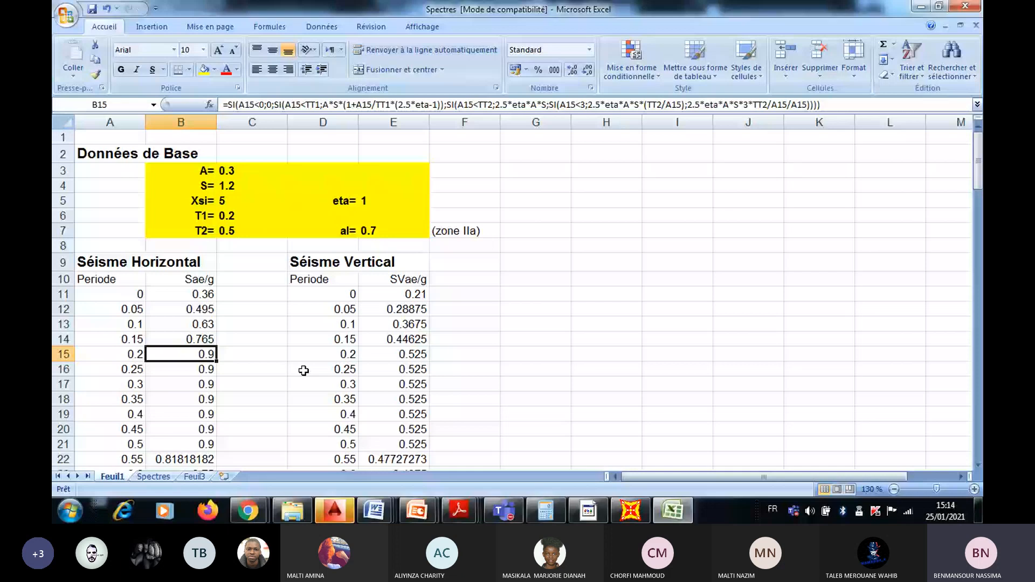
{"action": "left_click", "coordinate": [631, 512]}
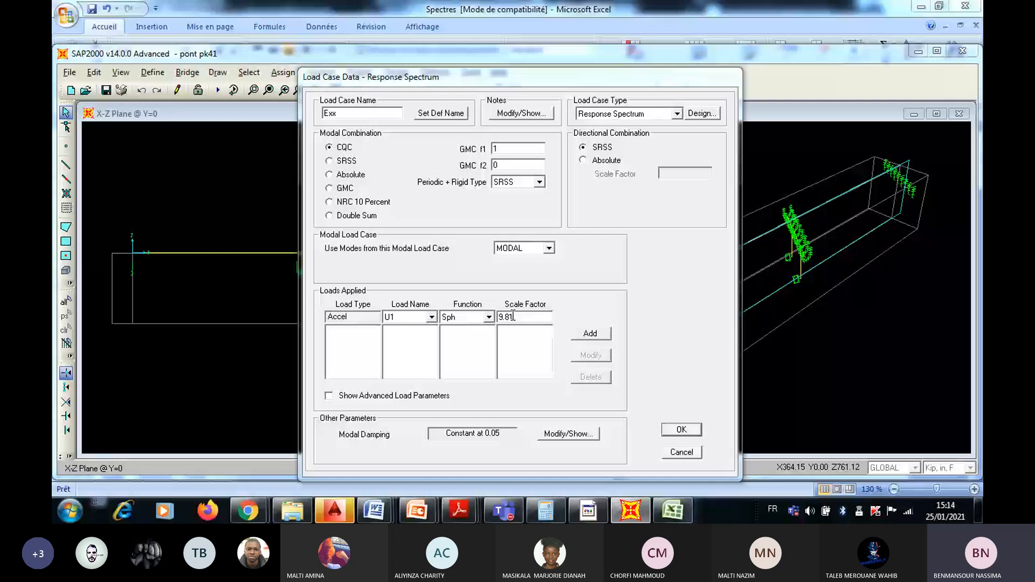
{"action": "left_click", "coordinate": [590, 333]}
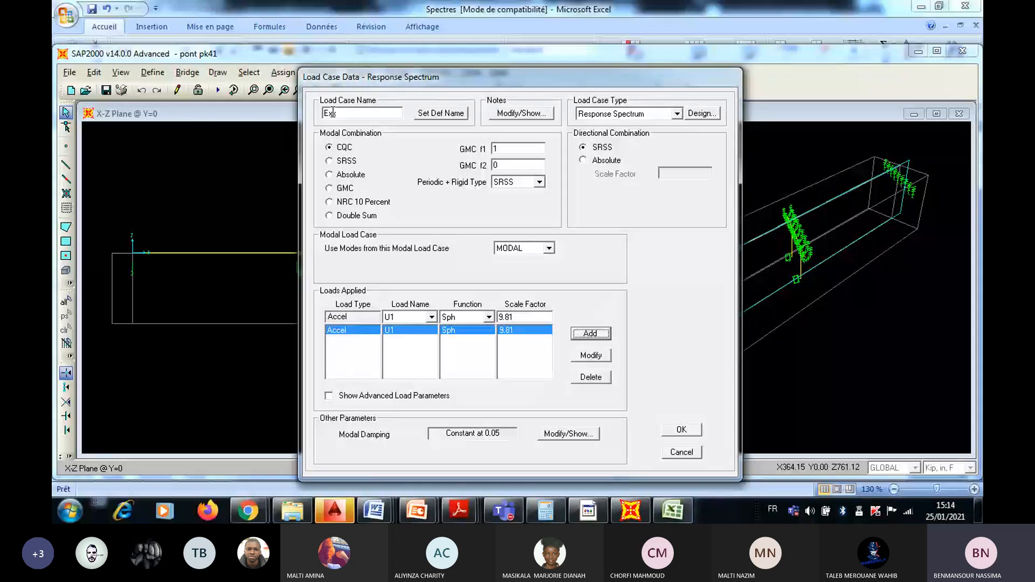
Step: Confirm the name Exx, keep constant modal damping of 0.05 for all modes and accept the load case
{"action": "left_click", "coordinate": [333, 114]}
{"action": "type", "text": "Exx"}
{"action": "left_click", "coordinate": [568, 433]}
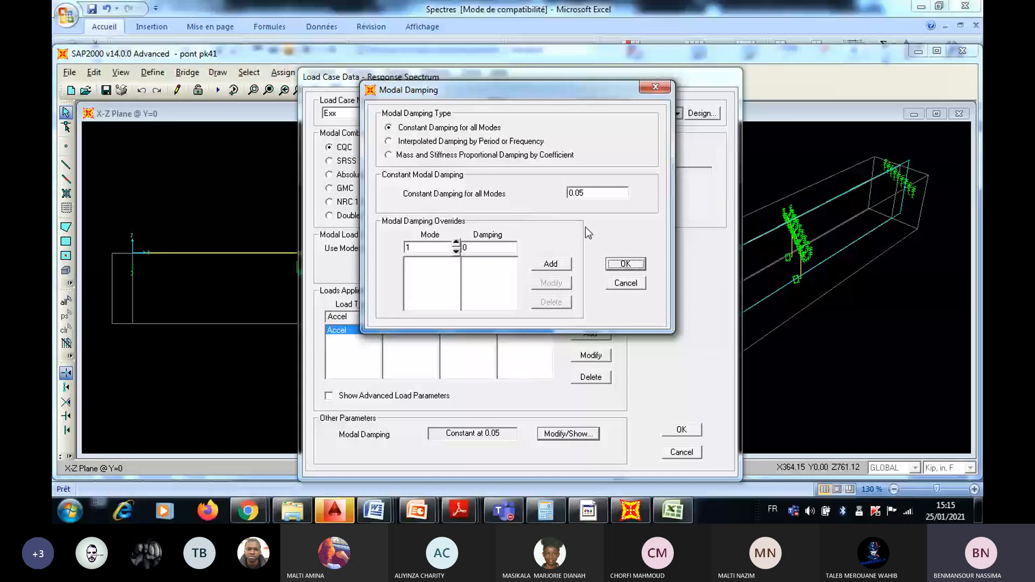
{"action": "left_click", "coordinate": [625, 263]}
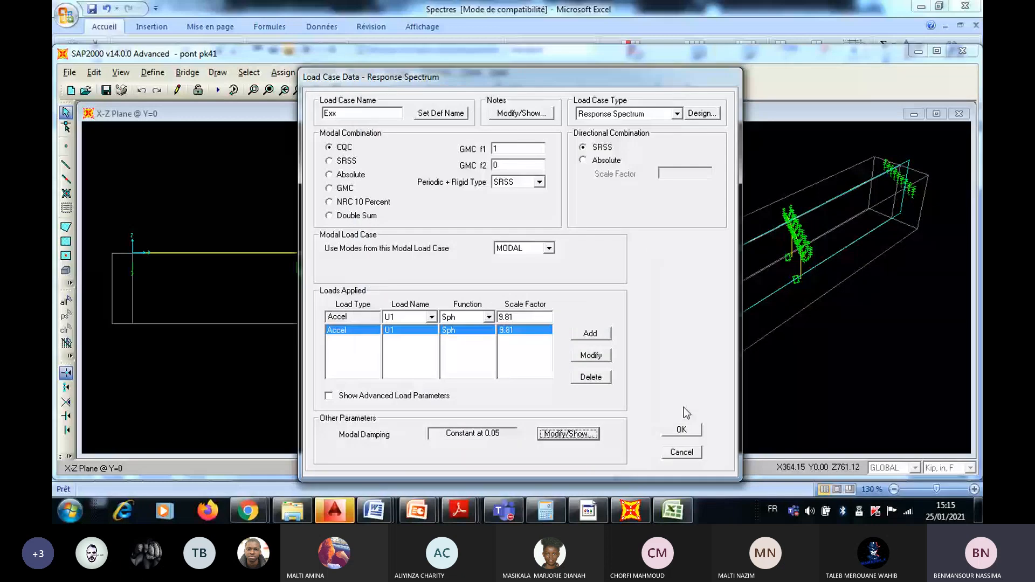
{"action": "left_click", "coordinate": [681, 429]}
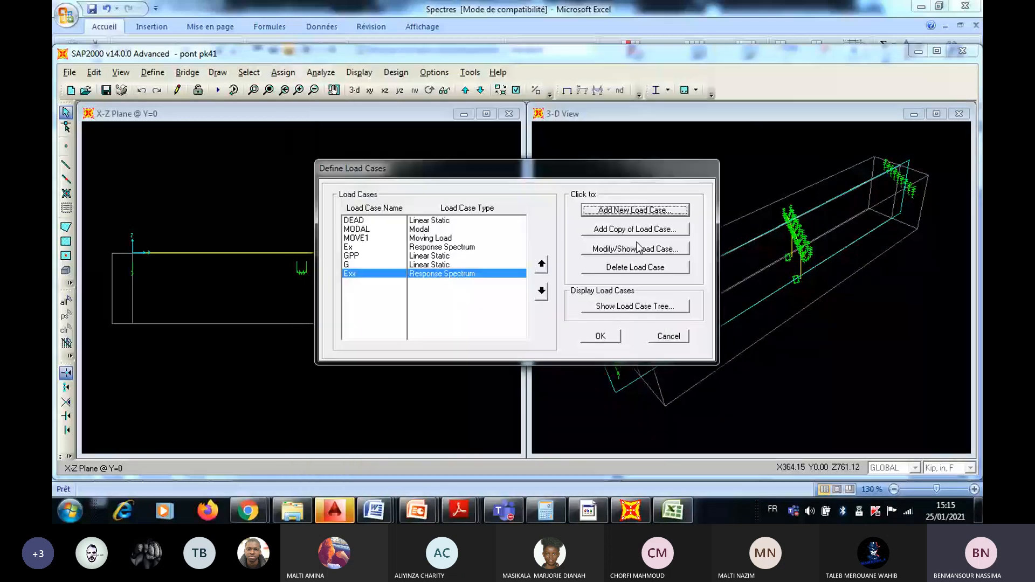
Step: Add a new load case of type Response Spectrum and name it Eyy
{"action": "left_click", "coordinate": [635, 214]}
{"action": "left_click", "coordinate": [619, 170]}
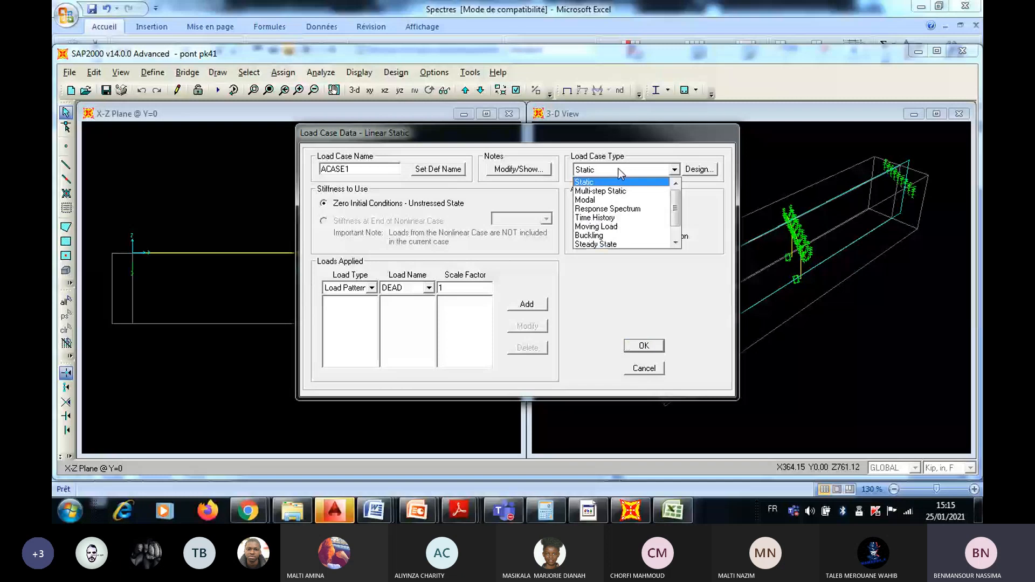
{"action": "left_click", "coordinate": [619, 210]}
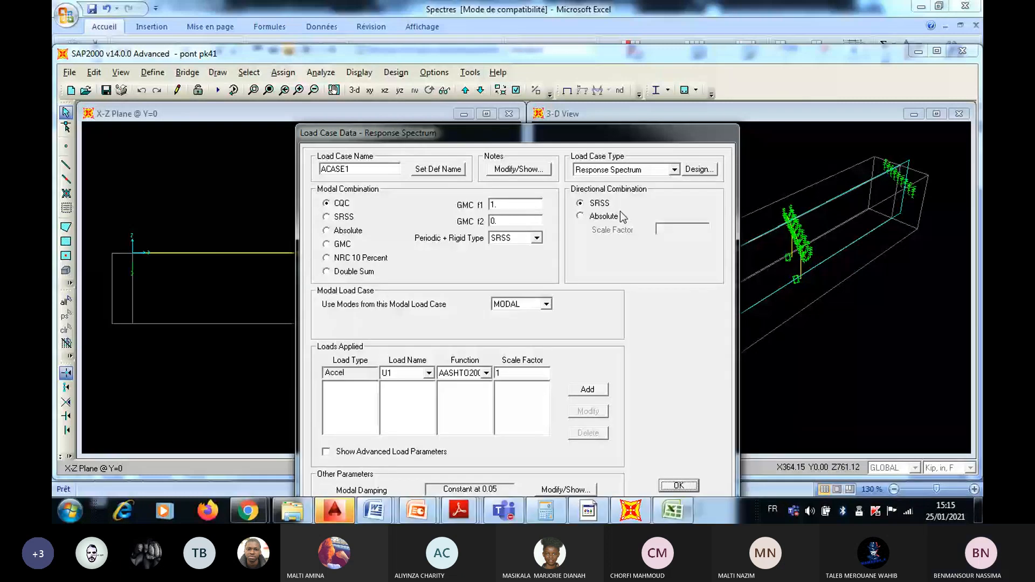
Step: Add an acceleration load in direction U2 to Eyy with function EH and scale factor 9.81, and accept the load case
{"action": "left_click", "coordinate": [429, 372]}
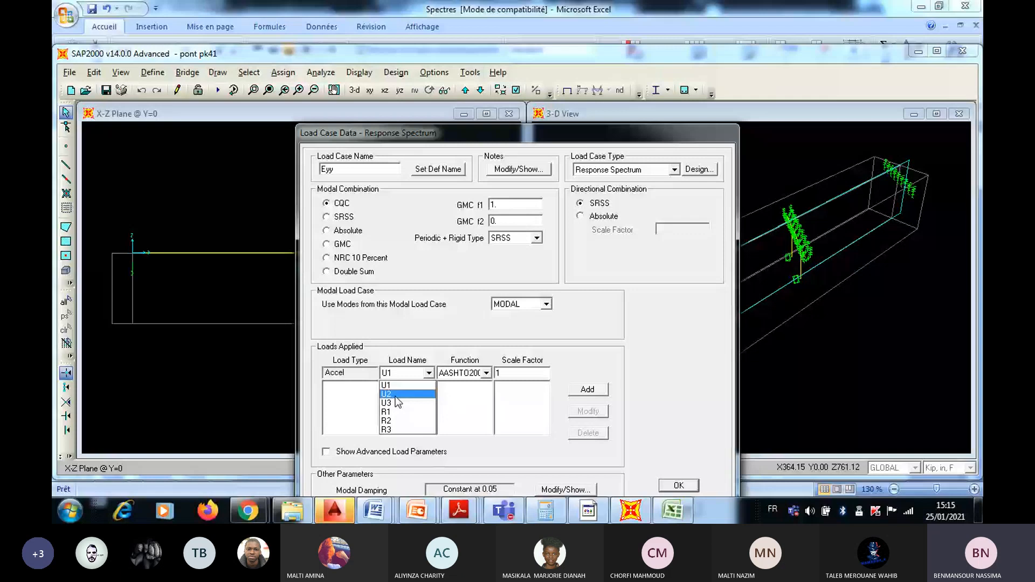
{"action": "left_click", "coordinate": [395, 395]}
{"action": "left_click", "coordinate": [413, 396]}
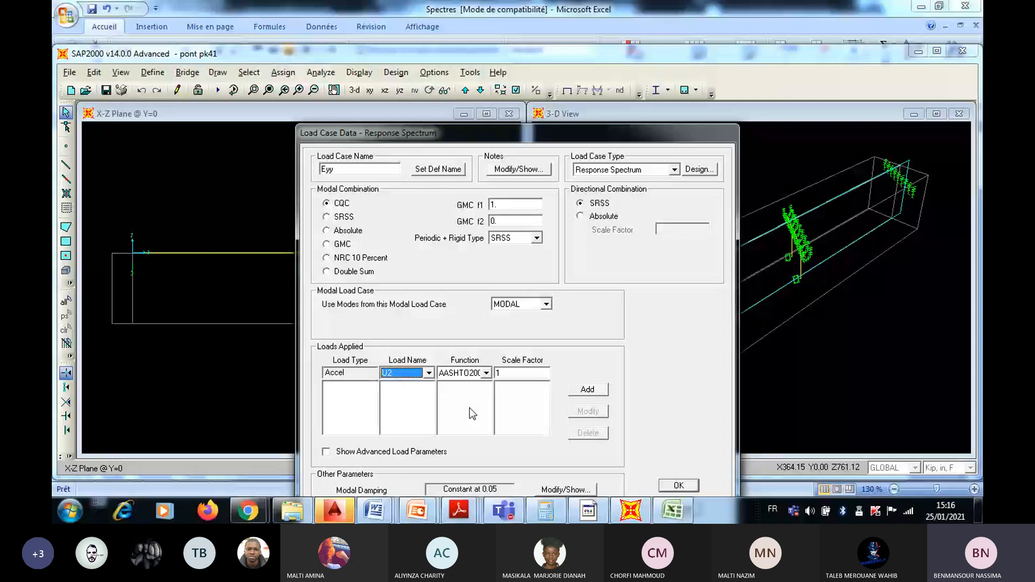
{"action": "left_click", "coordinate": [486, 373]}
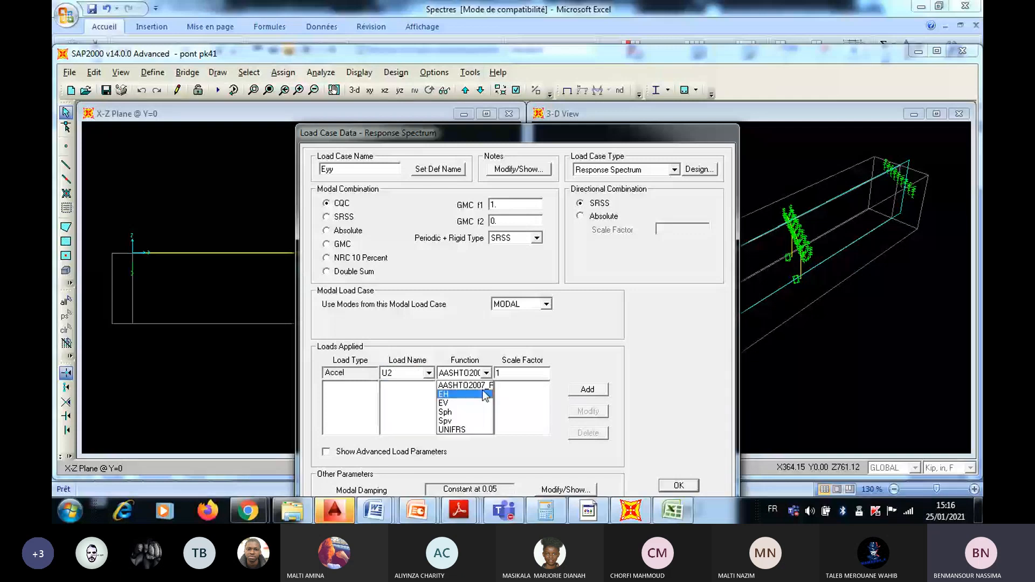
{"action": "left_click", "coordinate": [464, 394]}
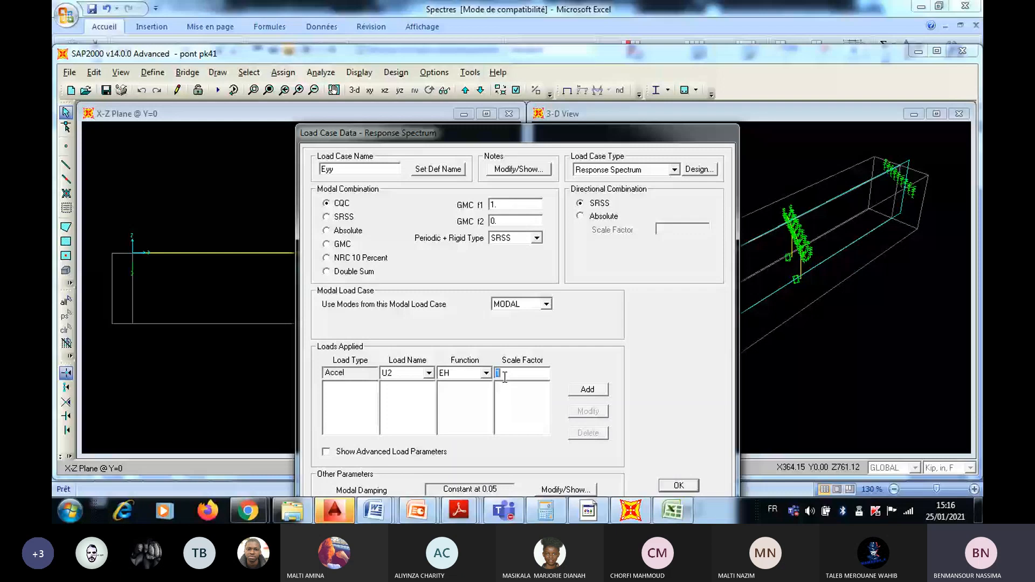
{"action": "key", "text": "Tab"}
{"action": "type", "text": "9.81"}
{"action": "left_click", "coordinate": [601, 388]}
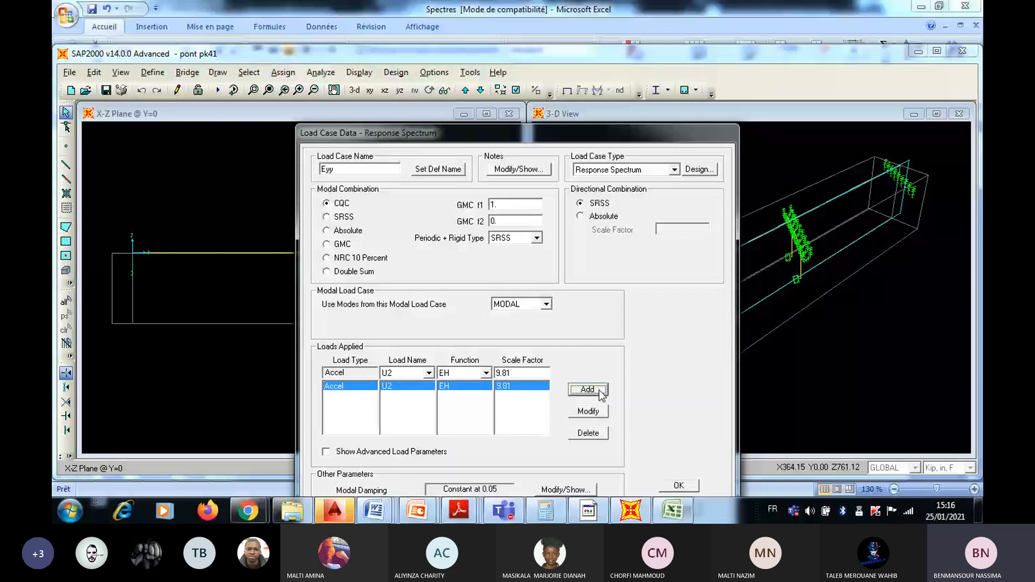
{"action": "left_click", "coordinate": [684, 486]}
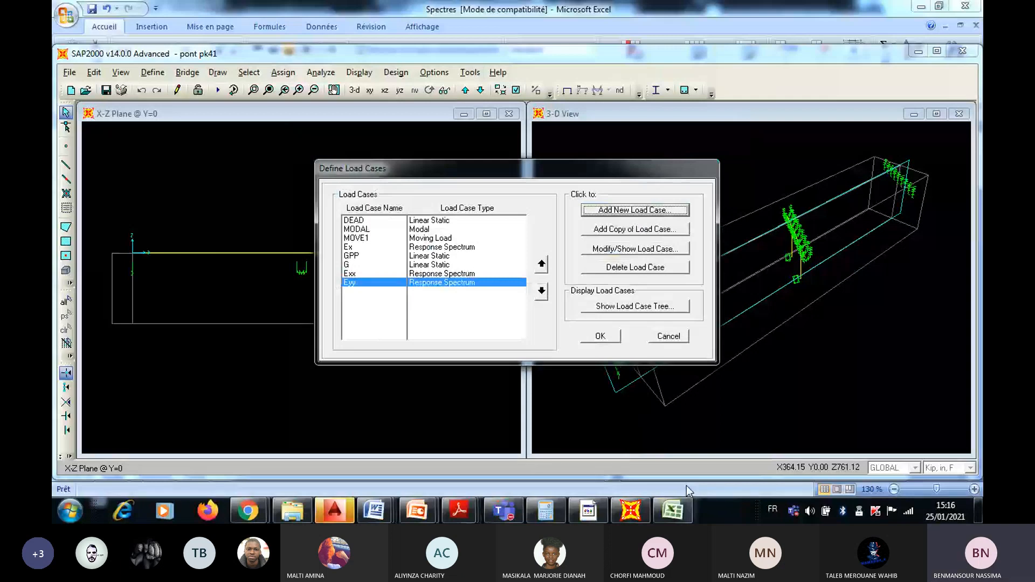
Step: Add a Response Spectrum load case named Ezz with an acceleration load in direction U3, function Spv and scale factor 9.81
{"action": "key", "text": "Return"}
{"action": "type", "text": "Ezz"}
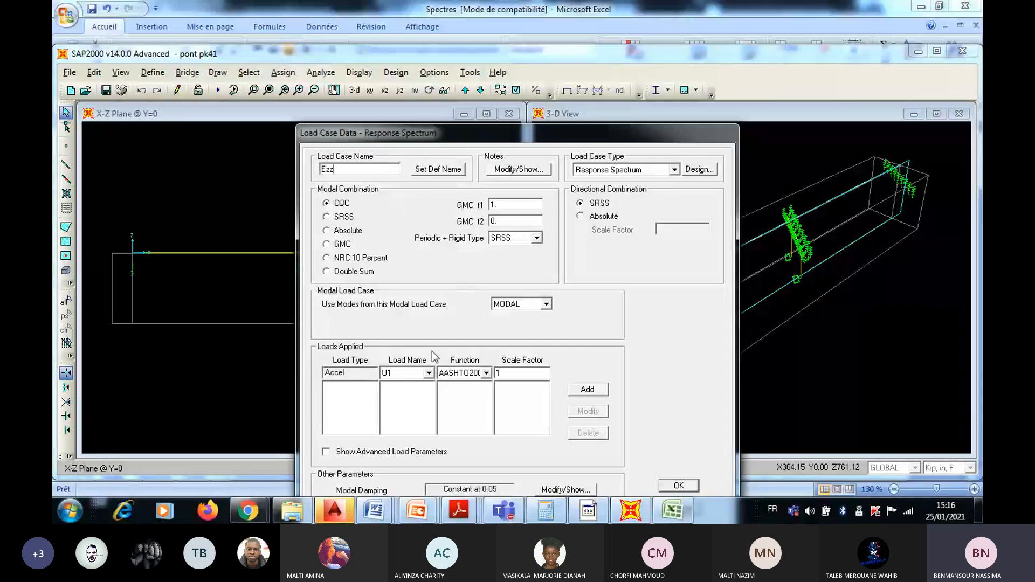
{"action": "left_click", "coordinate": [401, 375]}
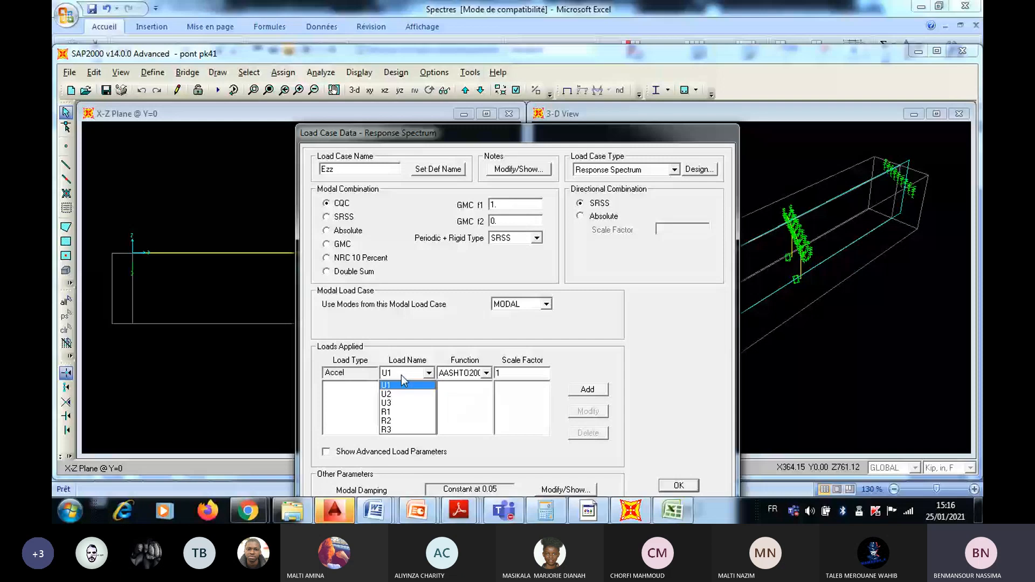
{"action": "left_click", "coordinate": [403, 405]}
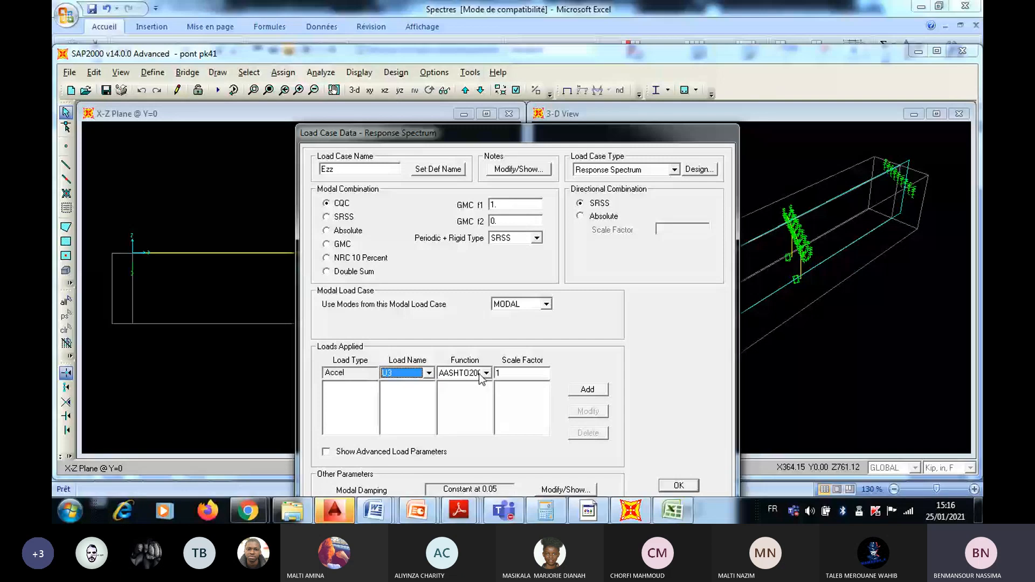
{"action": "left_click", "coordinate": [485, 373]}
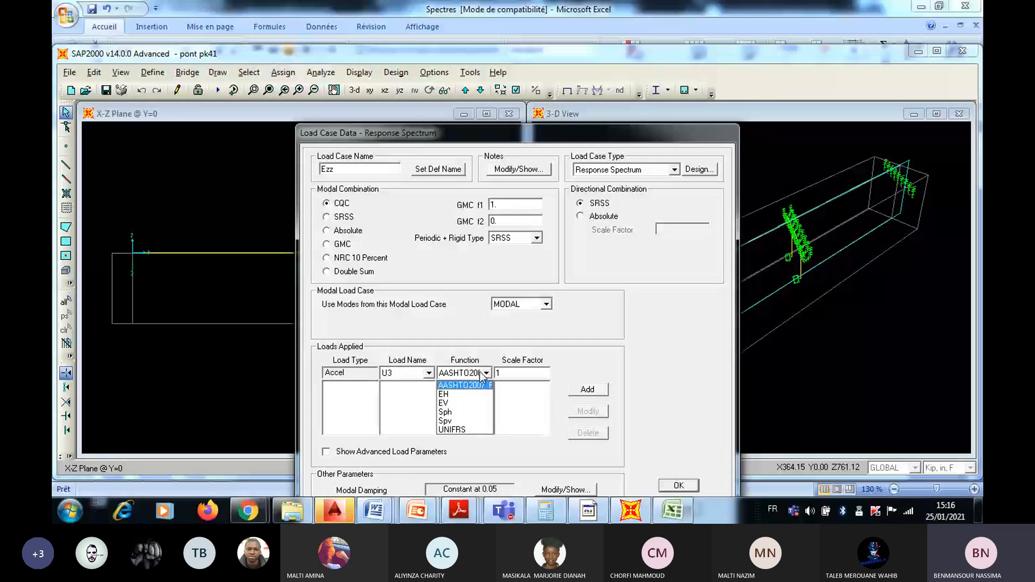
{"action": "left_click", "coordinate": [468, 421]}
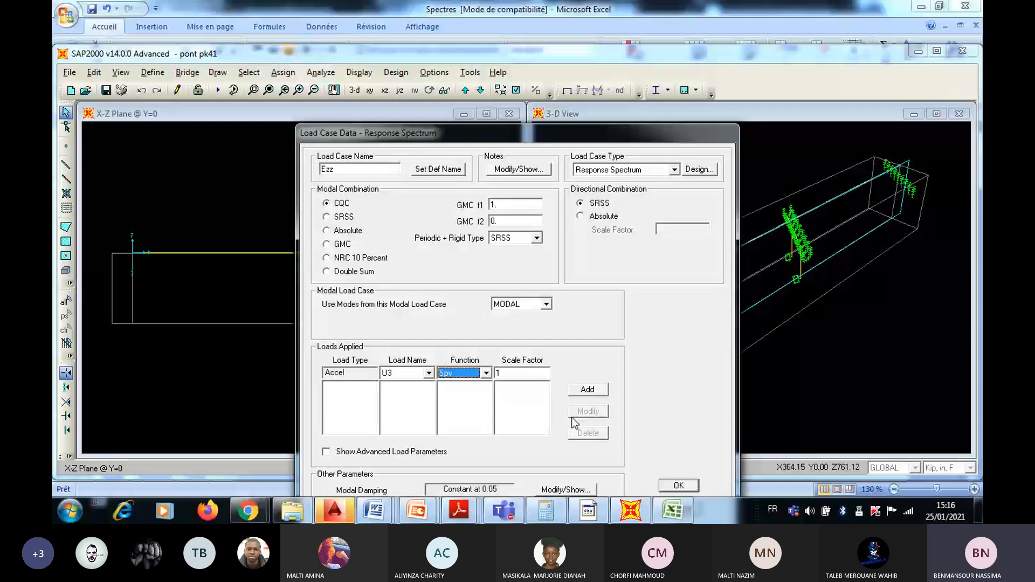
{"action": "left_click", "coordinate": [518, 374]}
{"action": "key", "text": "BackSpace"}
{"action": "type", "text": "9.81"}
{"action": "left_click", "coordinate": [588, 391]}
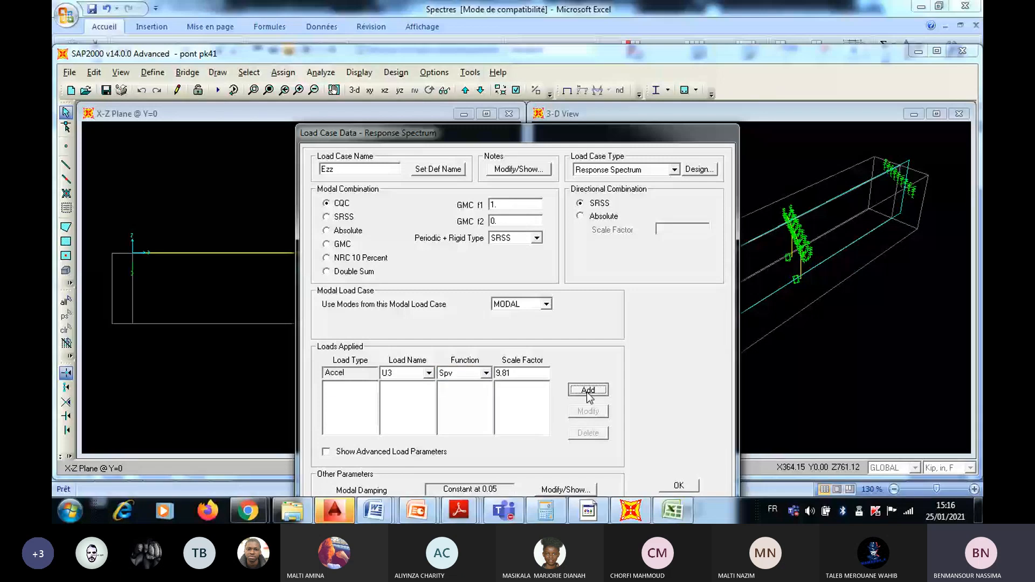
{"action": "left_click", "coordinate": [677, 486]}
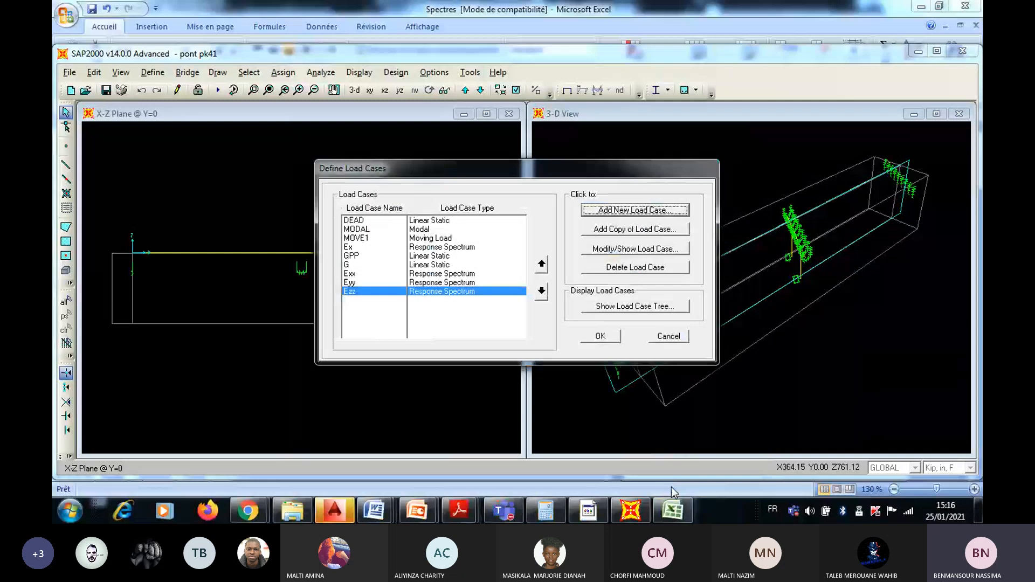
Step: Review the definitions of load cases Eyy and Ezz, and accept the list of load cases
{"action": "left_click", "coordinate": [475, 282]}
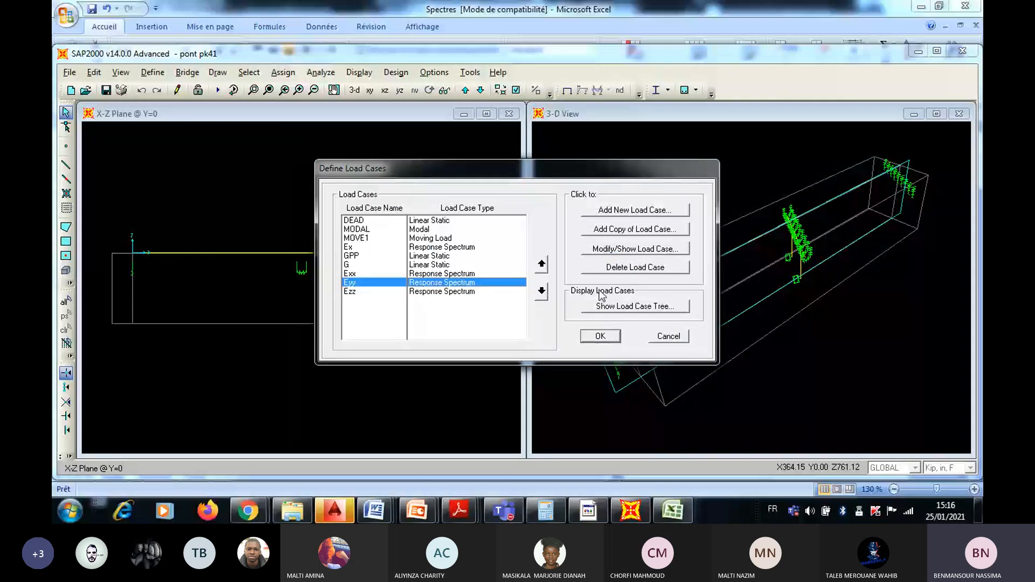
{"action": "left_click", "coordinate": [627, 249]}
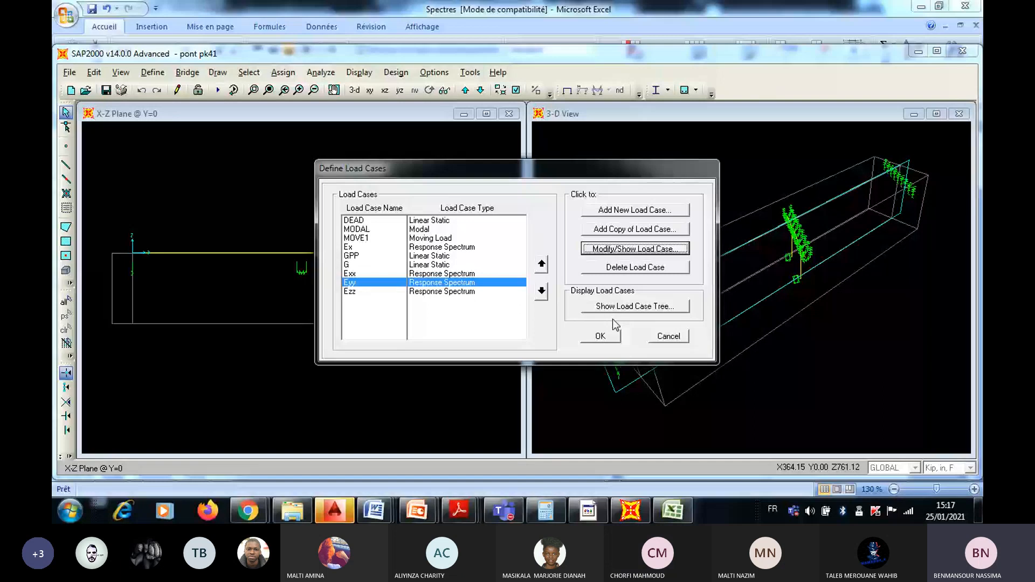
{"action": "double_click", "coordinate": [372, 291]}
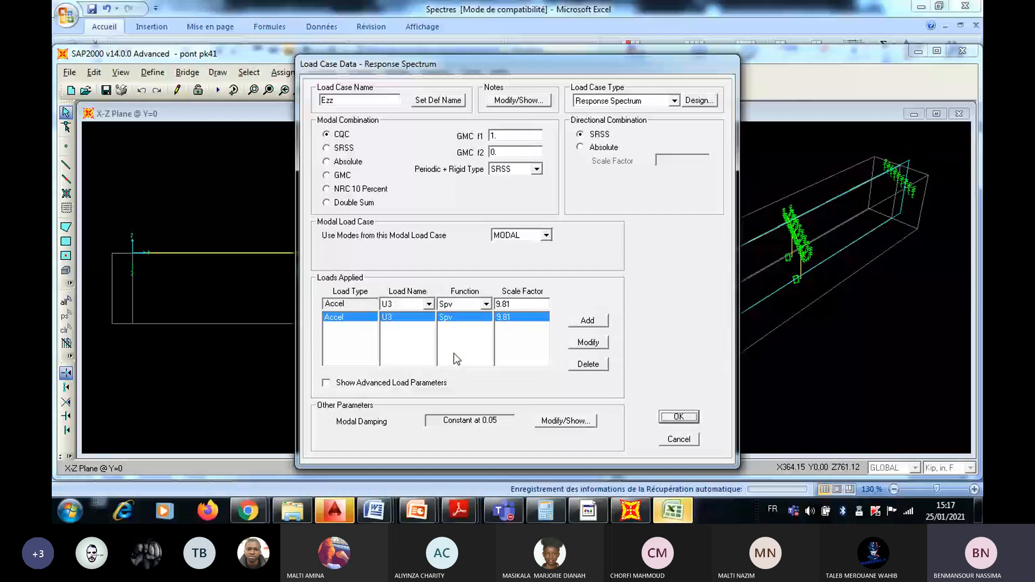
{"action": "left_click", "coordinate": [678, 417]}
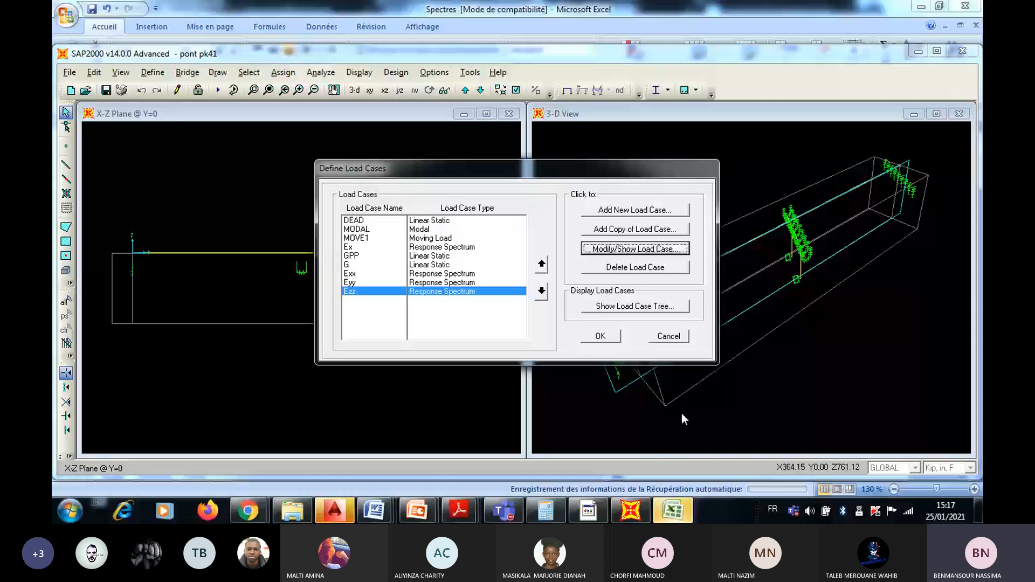
{"action": "left_click", "coordinate": [609, 334]}
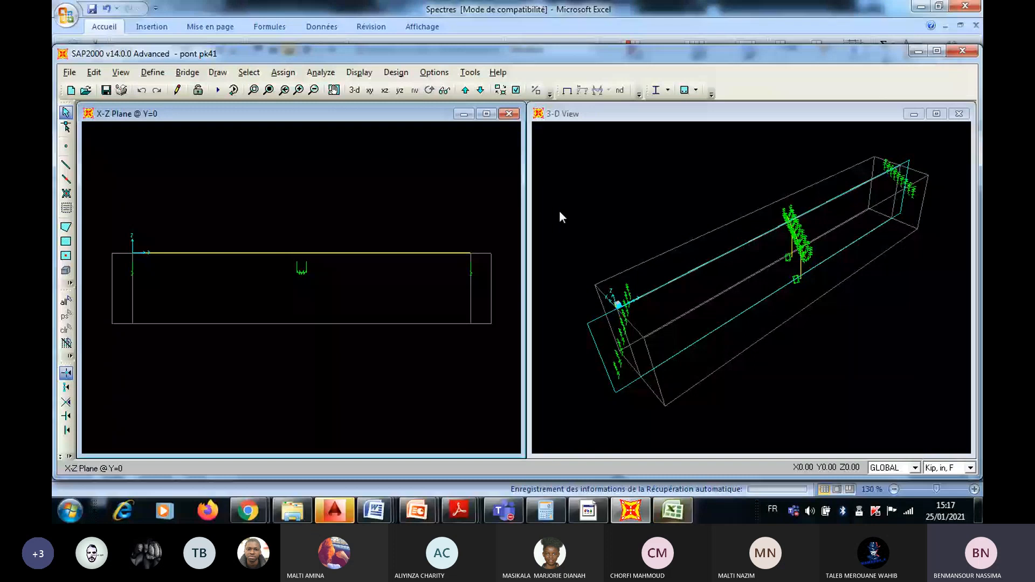
Step: Check the maximum number of modes in the MODAL load case and accept its definition
{"action": "mouse_move", "coordinate": [672, 510]}
{"action": "left_click", "coordinate": [167, 73]}
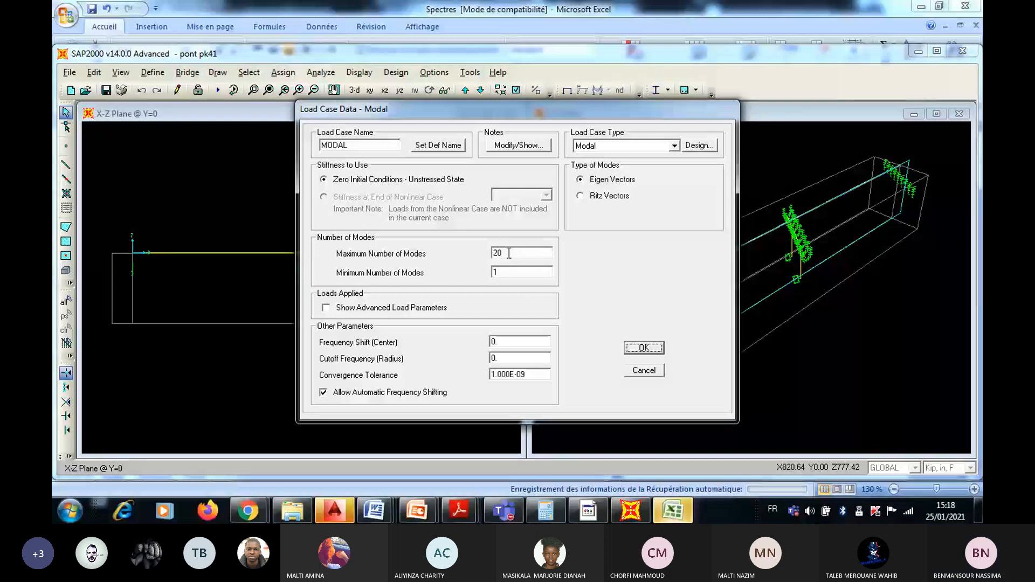
{"action": "left_click", "coordinate": [644, 348]}
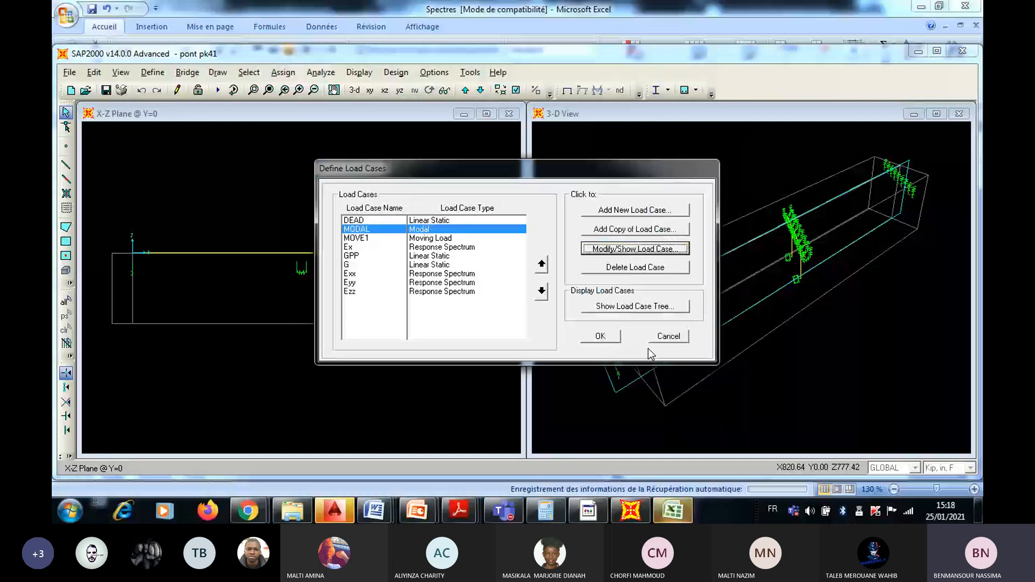
{"action": "left_click", "coordinate": [598, 338]}
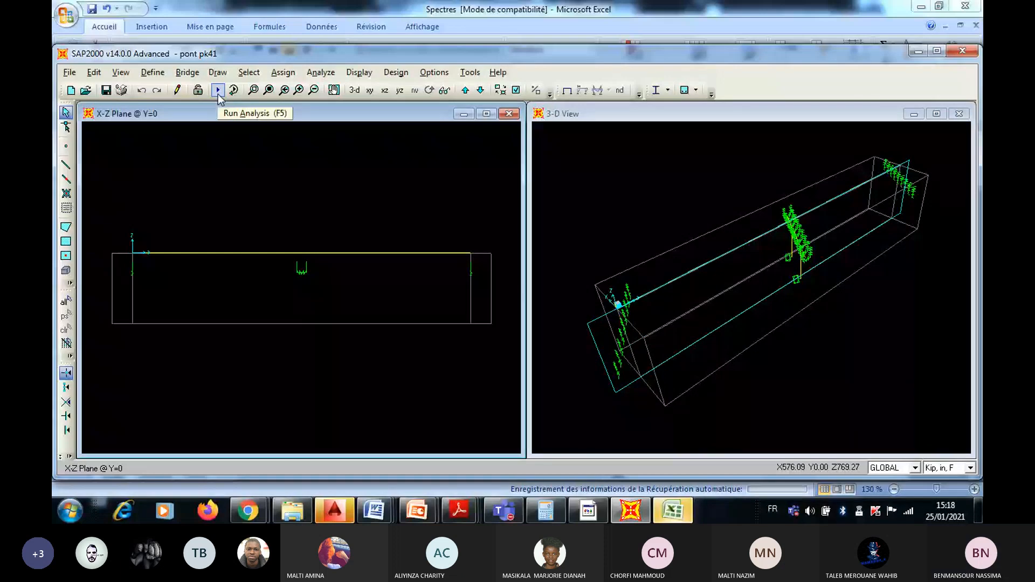
Step: Run the analysis with the load cases currently set to run
{"action": "left_click", "coordinate": [218, 91]}
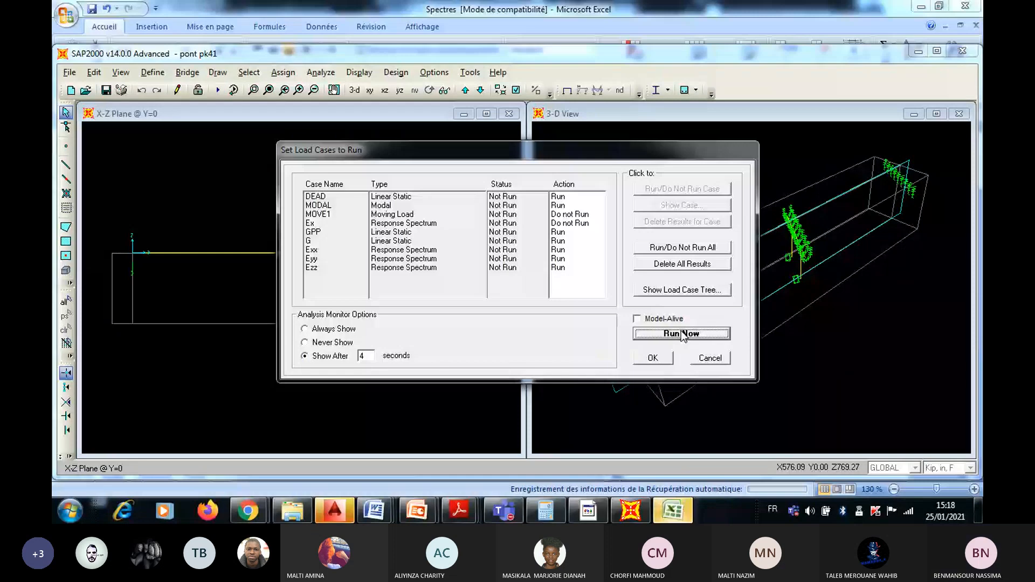
{"action": "left_click", "coordinate": [683, 335]}
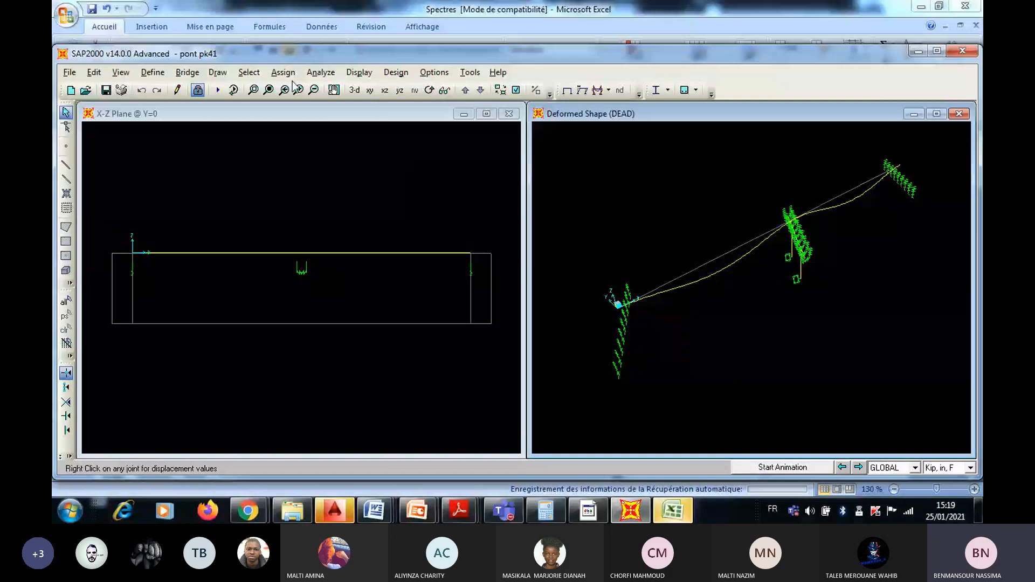
Step: Show the analysis result tables and examine the cumulative mass participation of the modes in the Modal Participating Mass Ratios table
{"action": "left_click", "coordinate": [409, 318]}
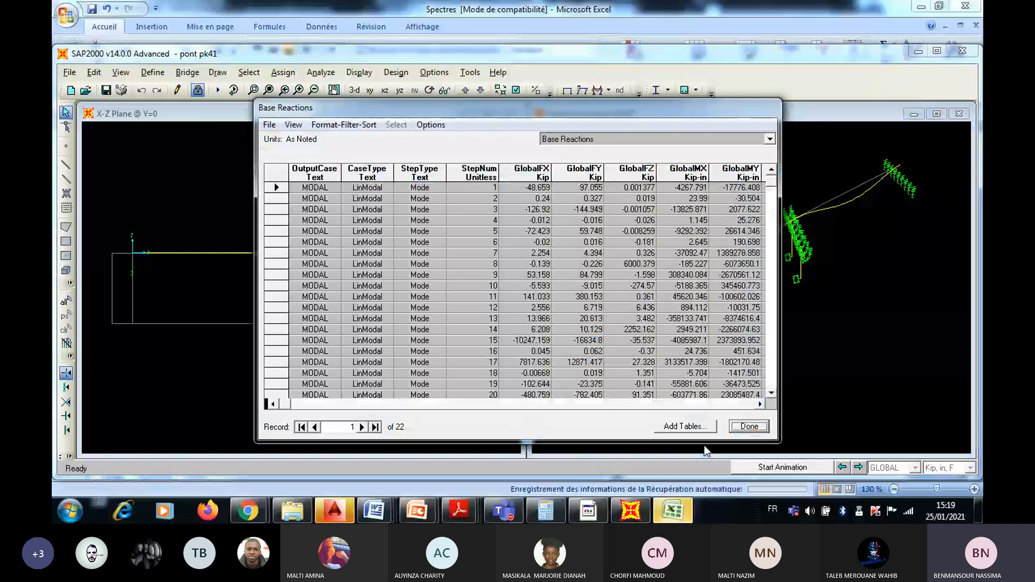
{"action": "left_click", "coordinate": [620, 139]}
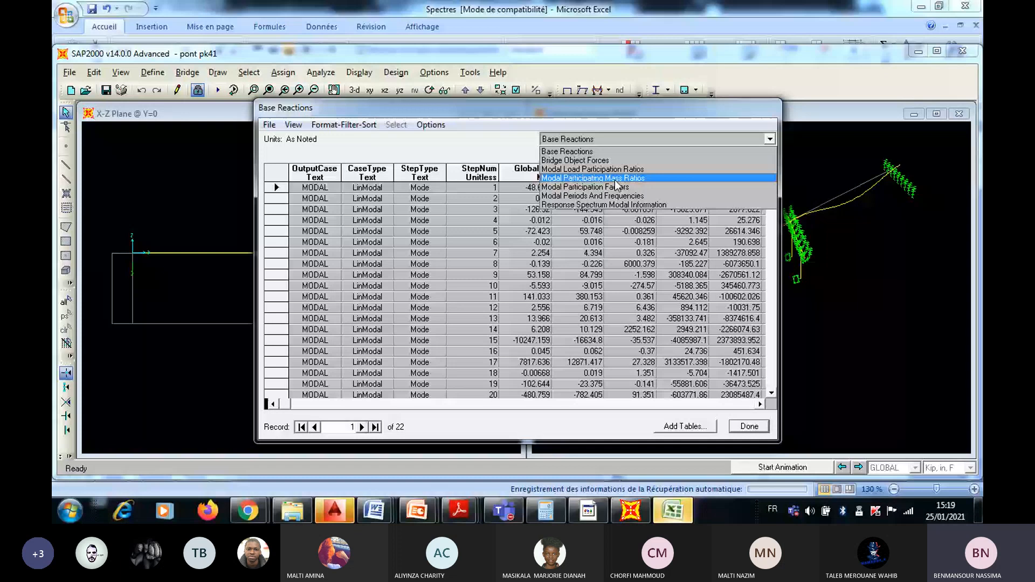
{"action": "left_click", "coordinate": [616, 179]}
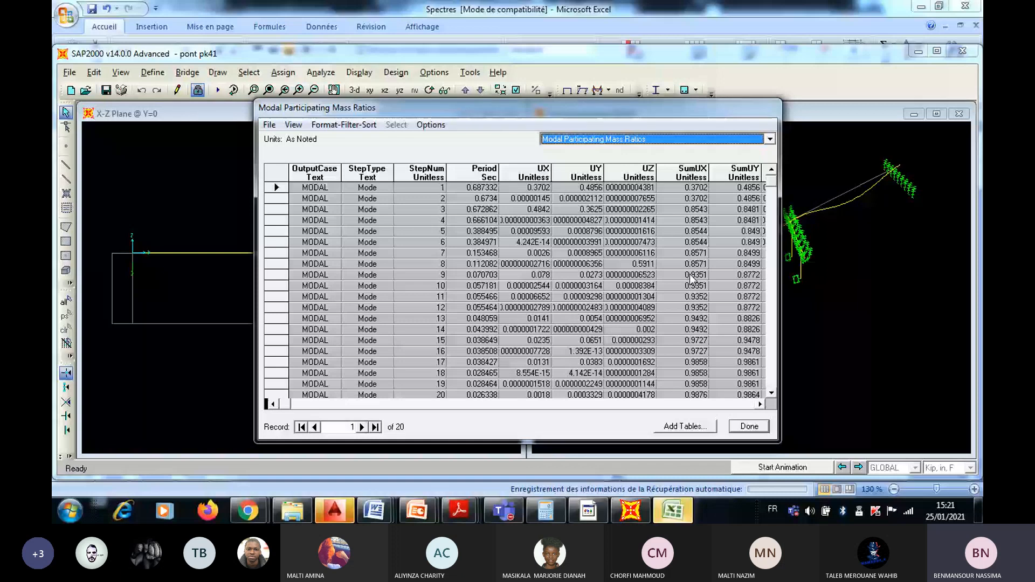
{"action": "left_click", "coordinate": [760, 404]}
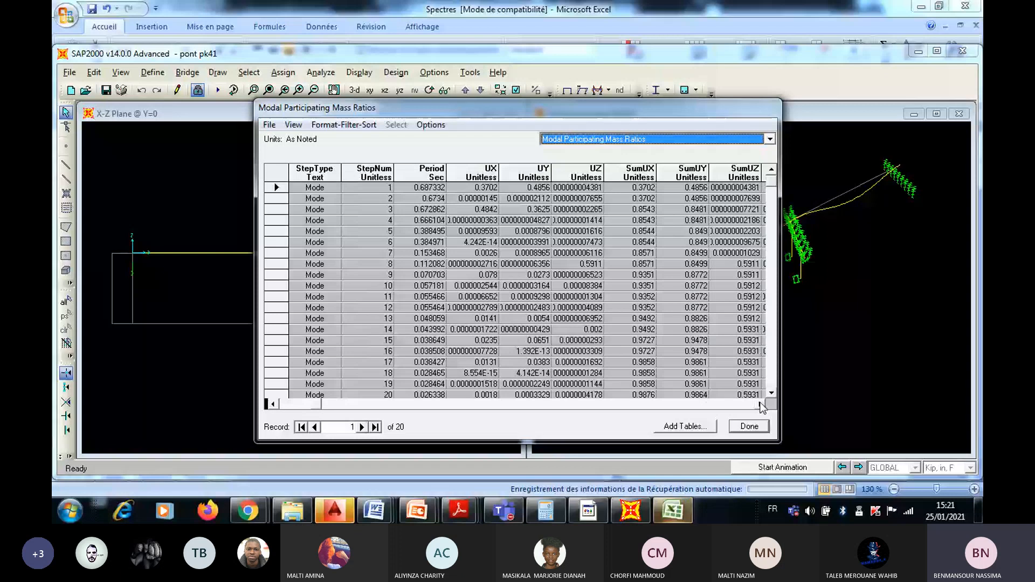
{"action": "left_click", "coordinate": [760, 404]}
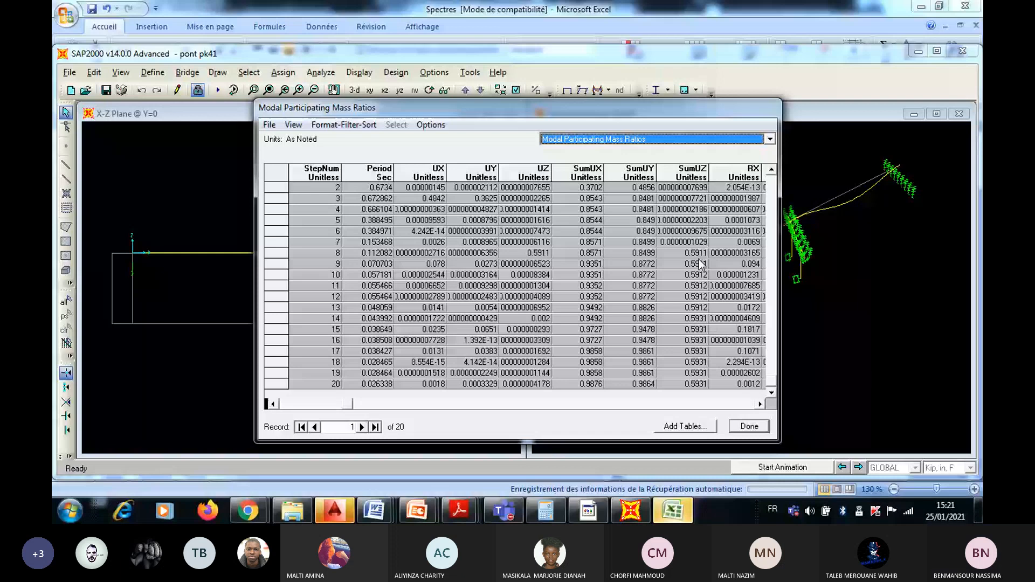
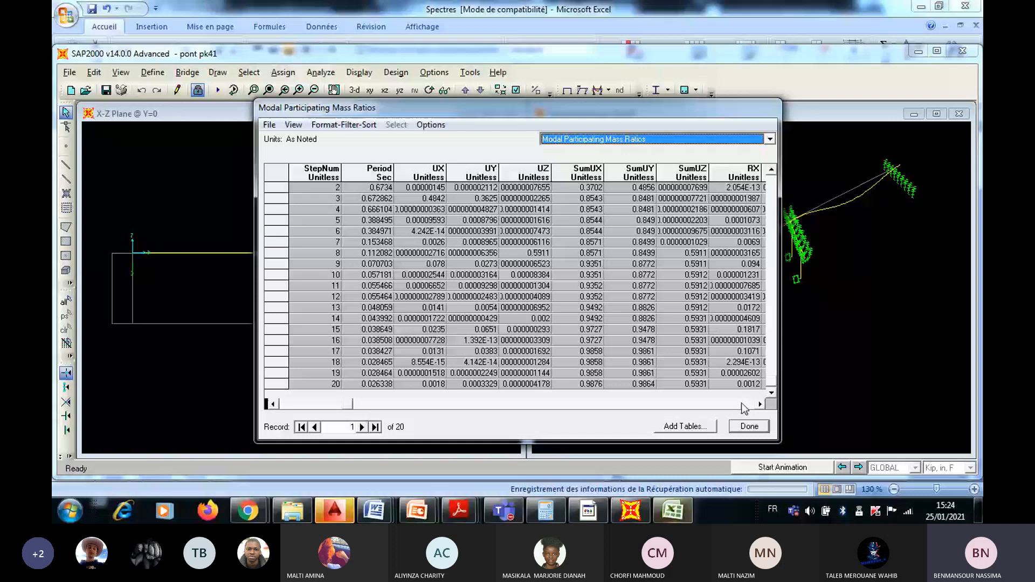
{"action": "left_click", "coordinate": [741, 403]}
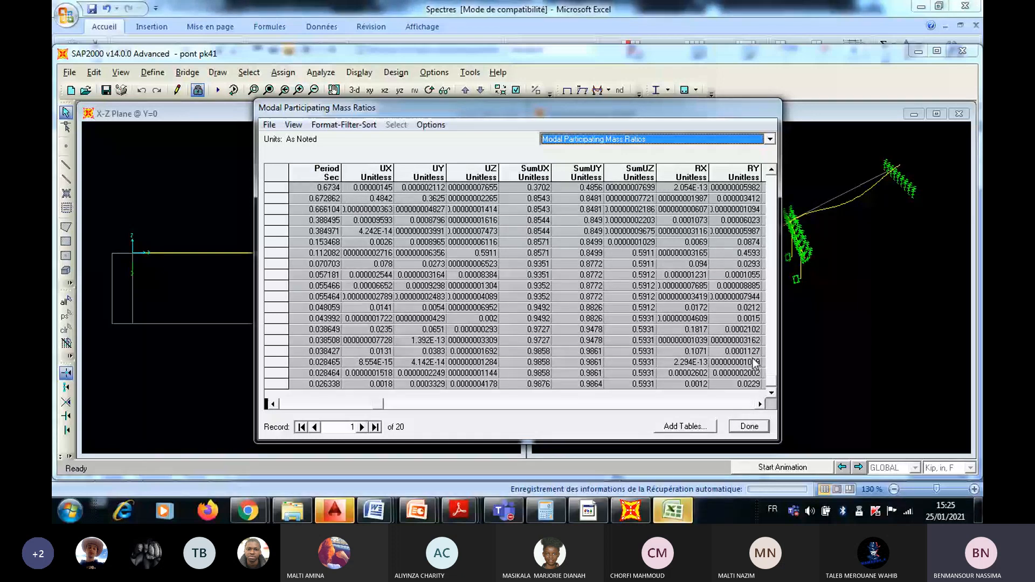
Step: Close the modal mass ratios table and set the model units to KN, m, C
{"action": "left_click", "coordinate": [750, 426]}
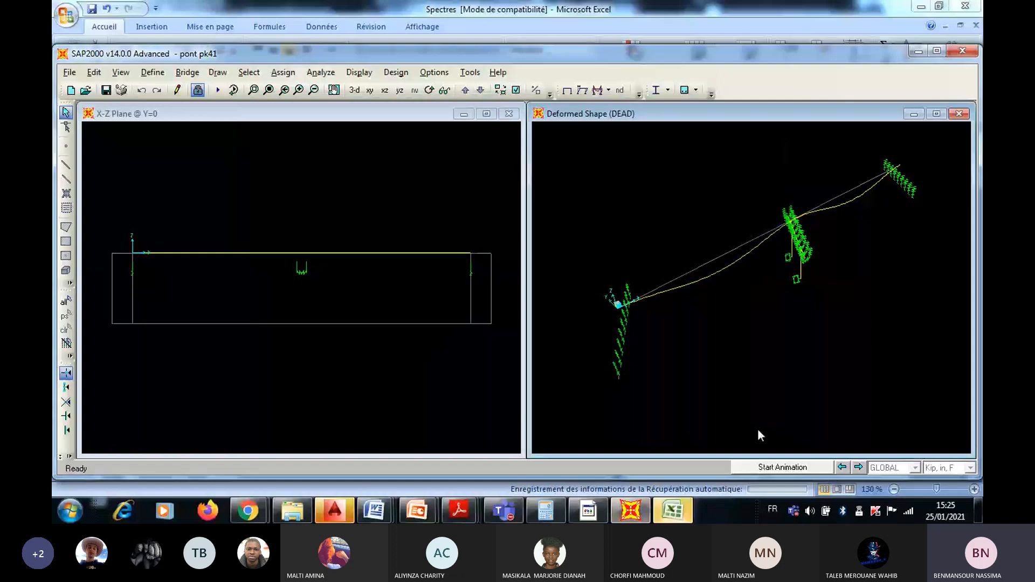
{"action": "left_click", "coordinate": [943, 470]}
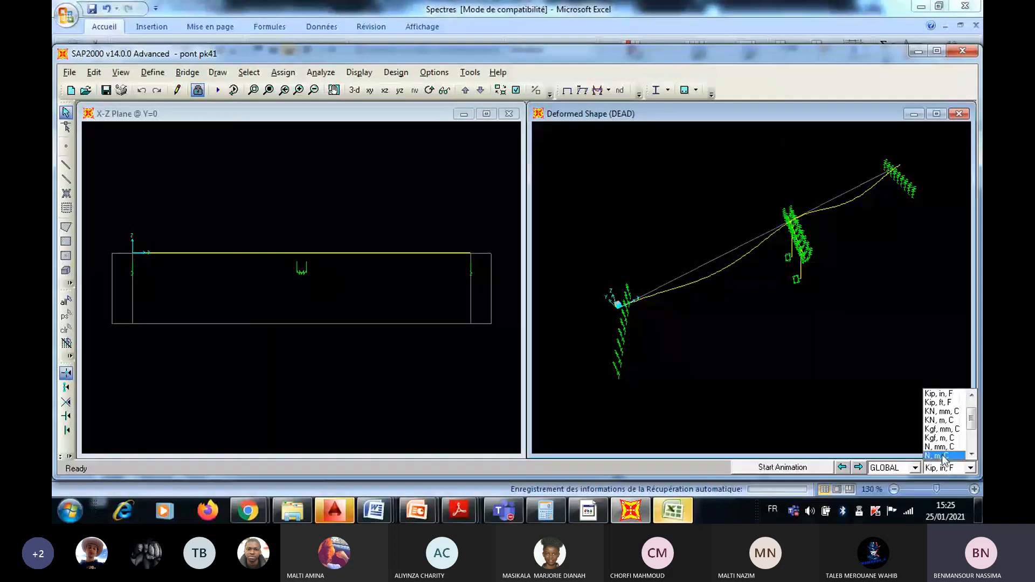
{"action": "left_click", "coordinate": [942, 421]}
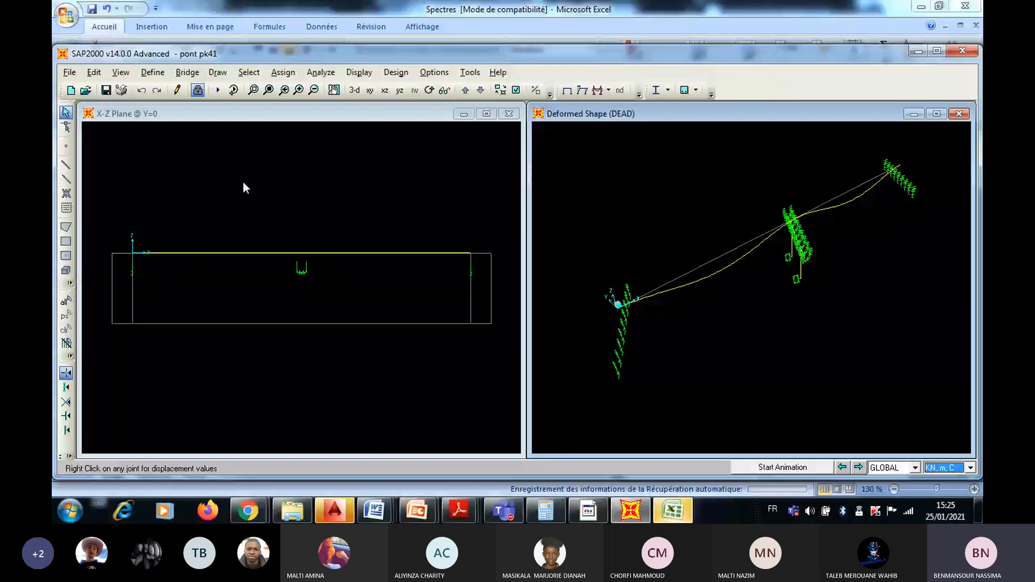
Step: Open the load combination definitions and start a new combination
{"action": "left_click", "coordinate": [153, 72]}
{"action": "mouse_move", "coordinate": [221, 318]}
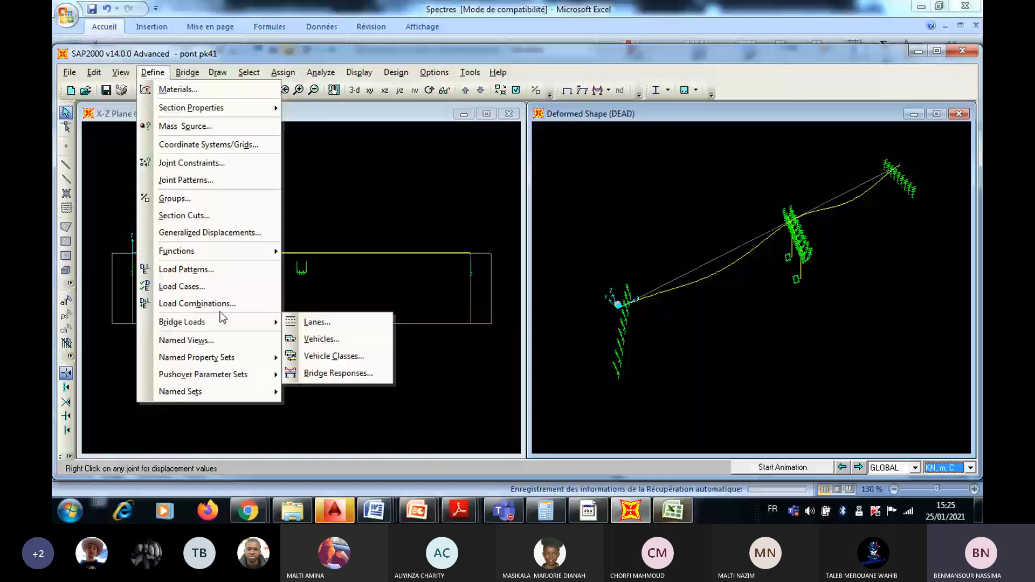
{"action": "left_click", "coordinate": [224, 304]}
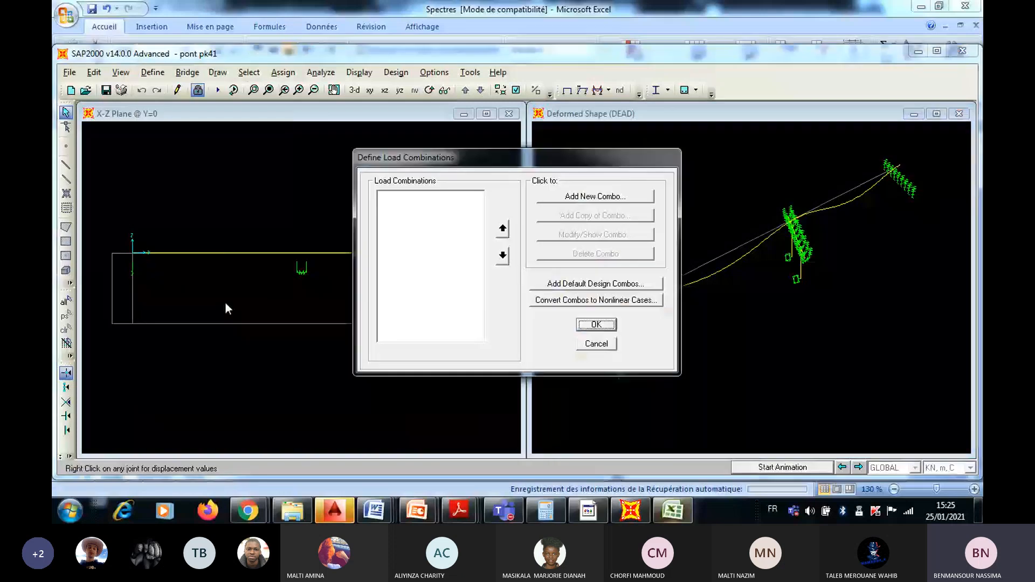
{"action": "left_click", "coordinate": [608, 196]}
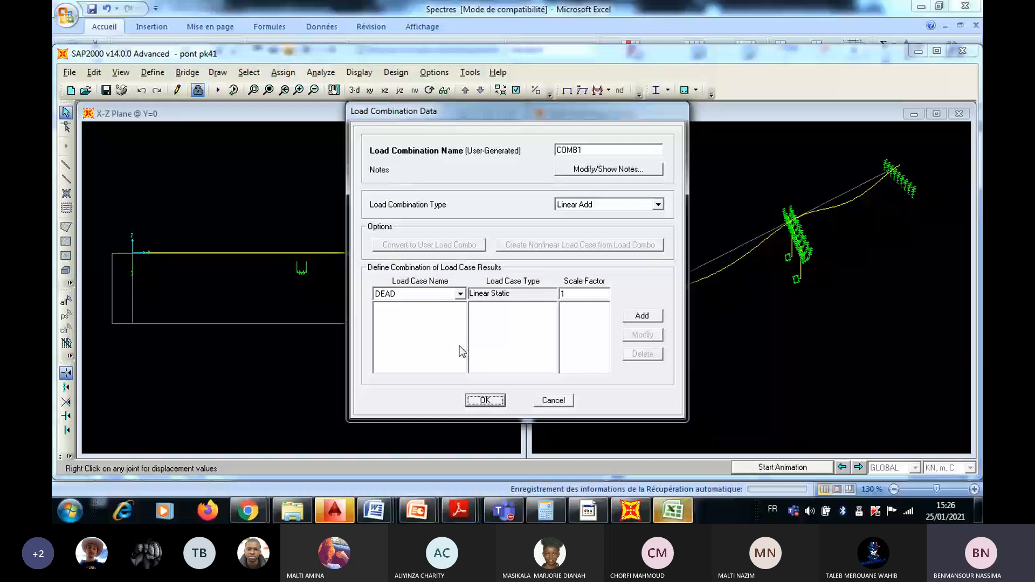
Step: Switch to the PowerPoint presentation PresentationRPOAchap4&5mod and look up the slides on combining modal responses and seismic action components
{"action": "mouse_move", "coordinate": [426, 502]}
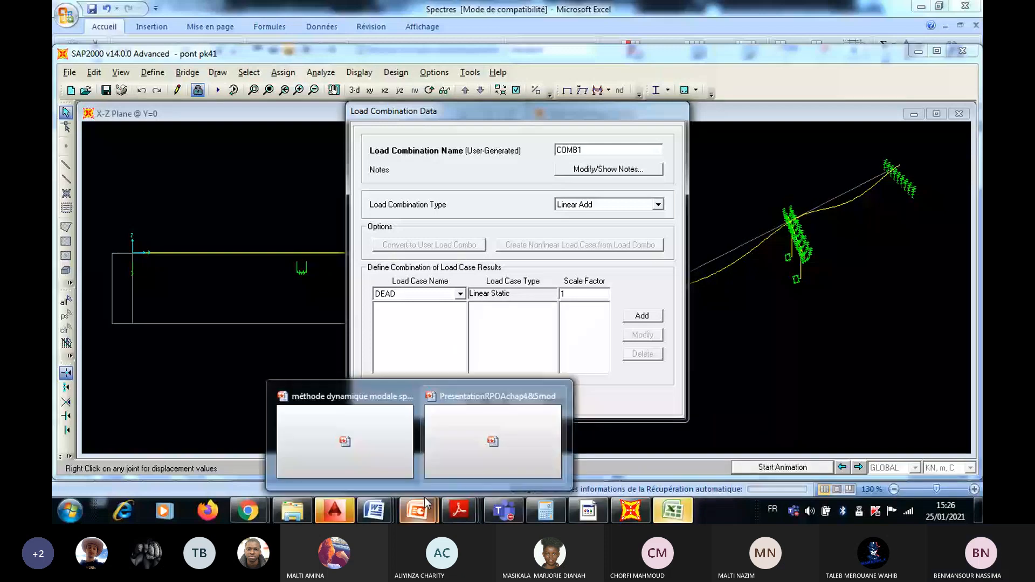
{"action": "left_click", "coordinate": [470, 451]}
{"action": "scroll", "coordinate": [470, 451], "scroll_direction": "down", "scroll_amount": 6}
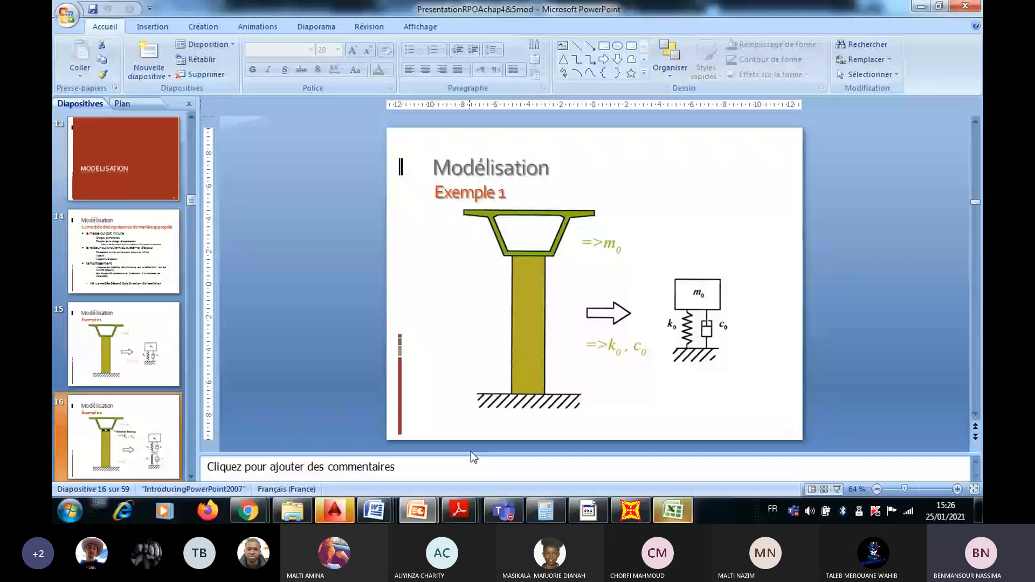
{"action": "scroll", "coordinate": [470, 451], "scroll_direction": "down", "scroll_amount": 1}
{"action": "scroll", "coordinate": [471, 451], "scroll_direction": "down", "scroll_amount": 12}
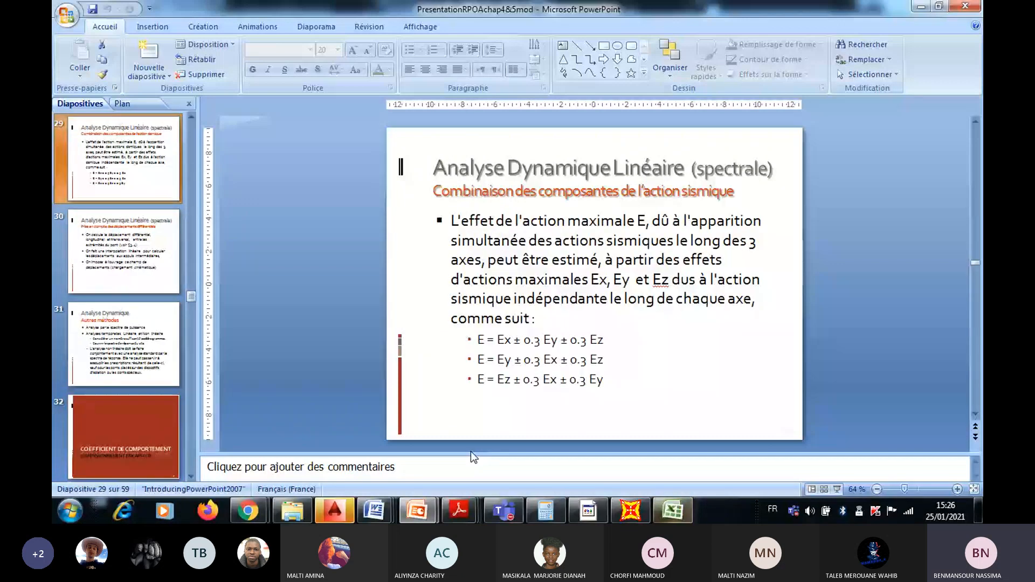
{"action": "scroll", "coordinate": [470, 451], "scroll_direction": "up", "scroll_amount": 1}
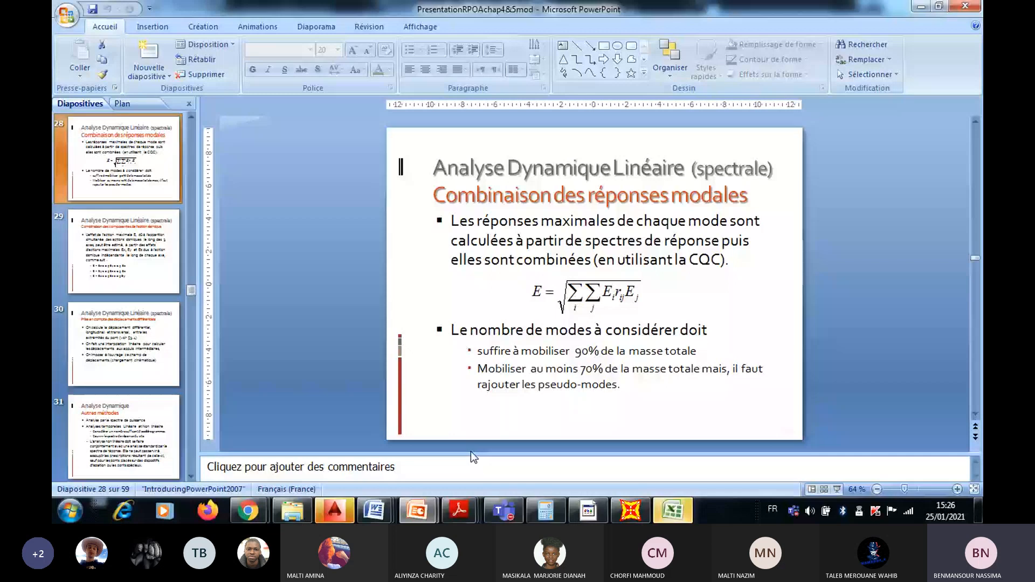
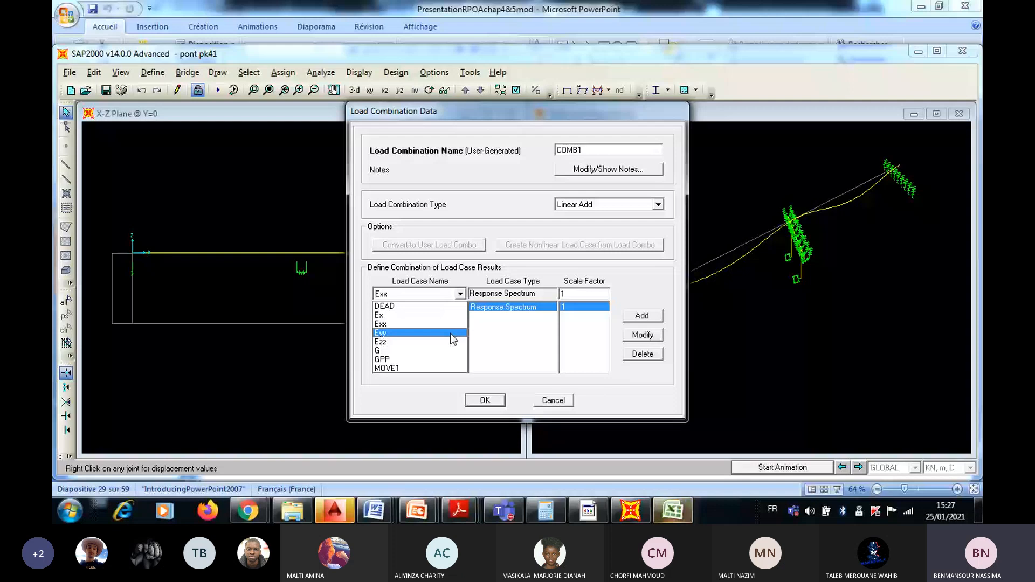
Step: Add load cases Eyy and Ezz to the new combination, each with a scale factor of 0.3
{"action": "left_click", "coordinate": [450, 333]}
{"action": "double_click", "coordinate": [593, 294]}
{"action": "type", "text": "0.3"}
{"action": "left_click", "coordinate": [641, 316]}
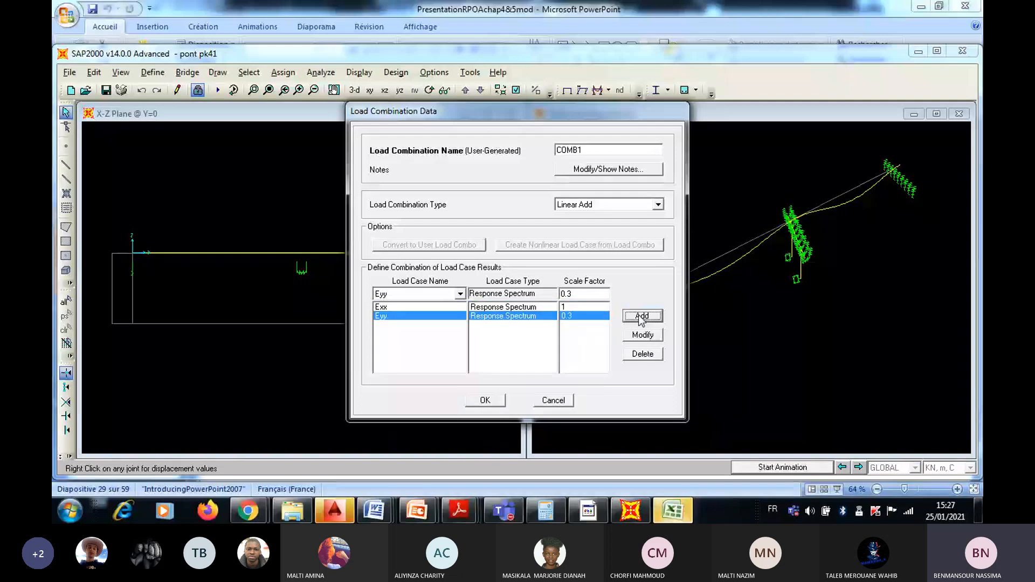
{"action": "left_click", "coordinate": [460, 293]}
{"action": "left_click", "coordinate": [446, 349]}
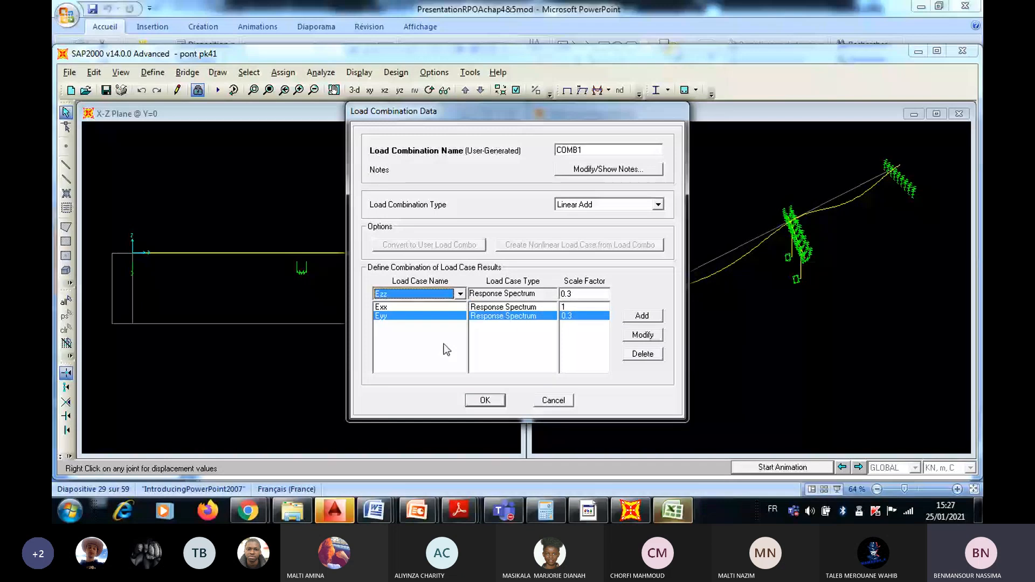
{"action": "left_click", "coordinate": [641, 316]}
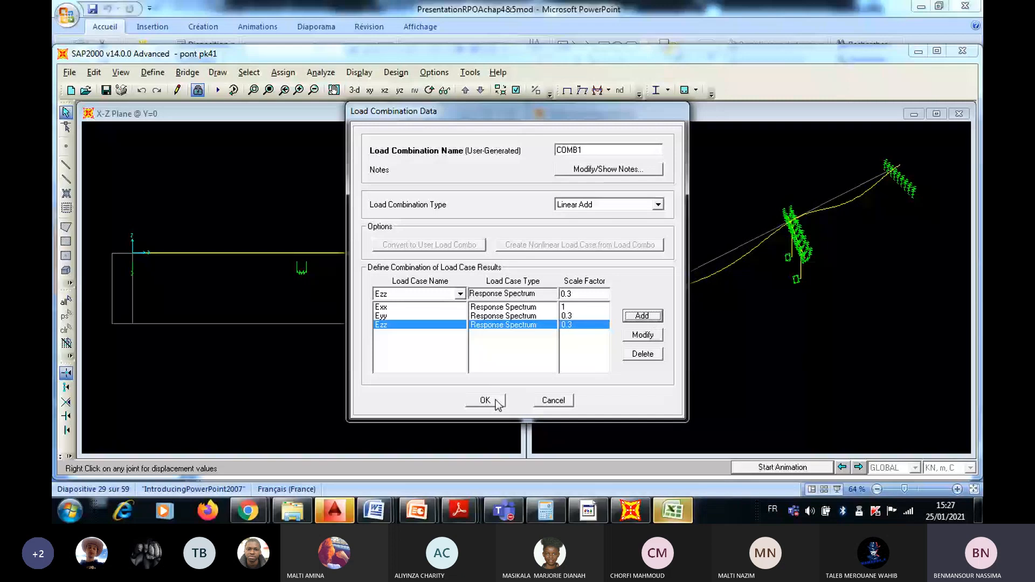
Step: Name the combination E1 and accept its definition
{"action": "double_click", "coordinate": [589, 146]}
{"action": "key", "text": "BackSpace"}
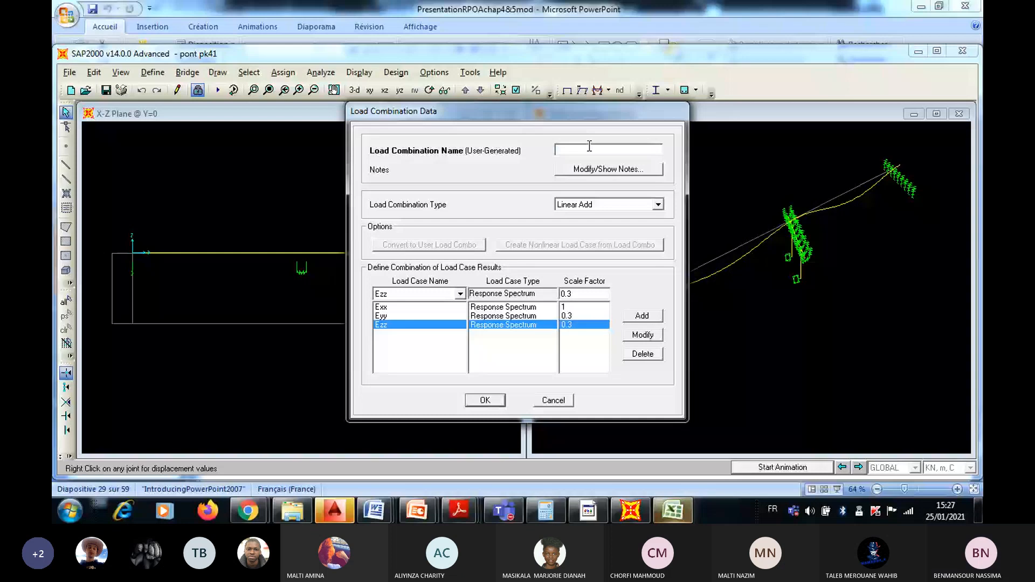
{"action": "type", "text": "E1"}
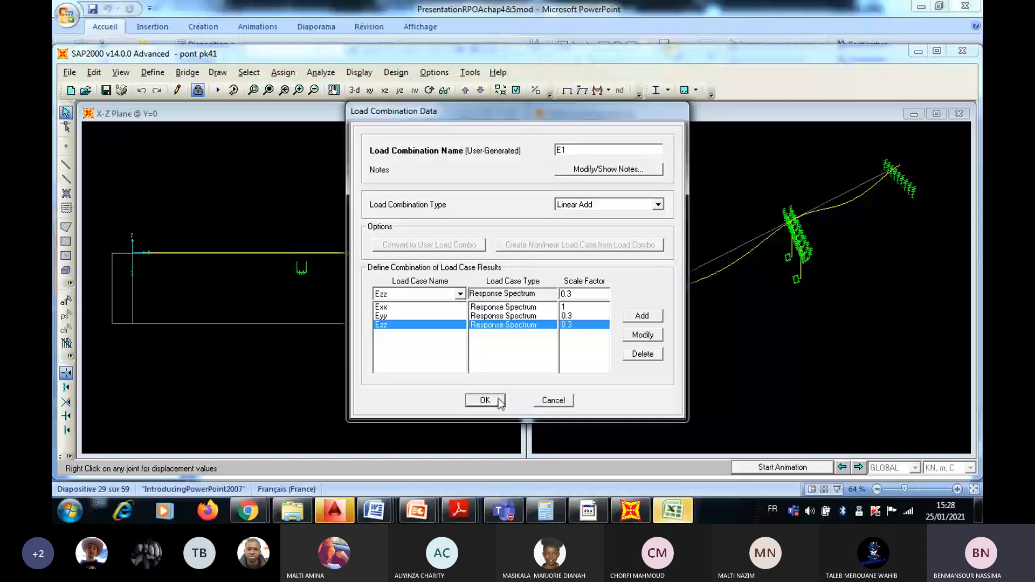
{"action": "left_click", "coordinate": [499, 401]}
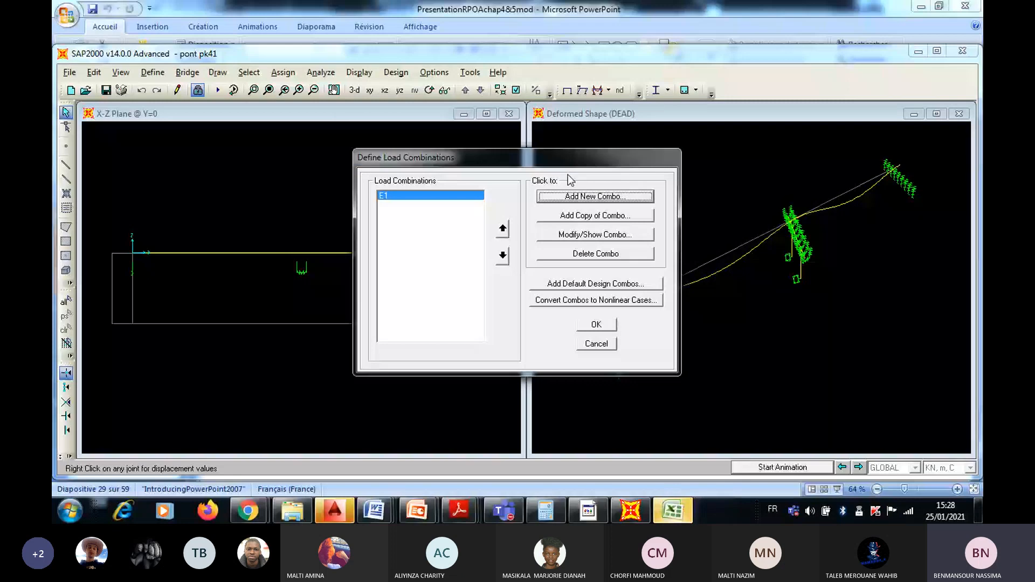
Step: Create linear add combination E2 with Exx at scale factor 0.3 and with load case Eyy, and accept it
{"action": "left_click", "coordinate": [577, 195]}
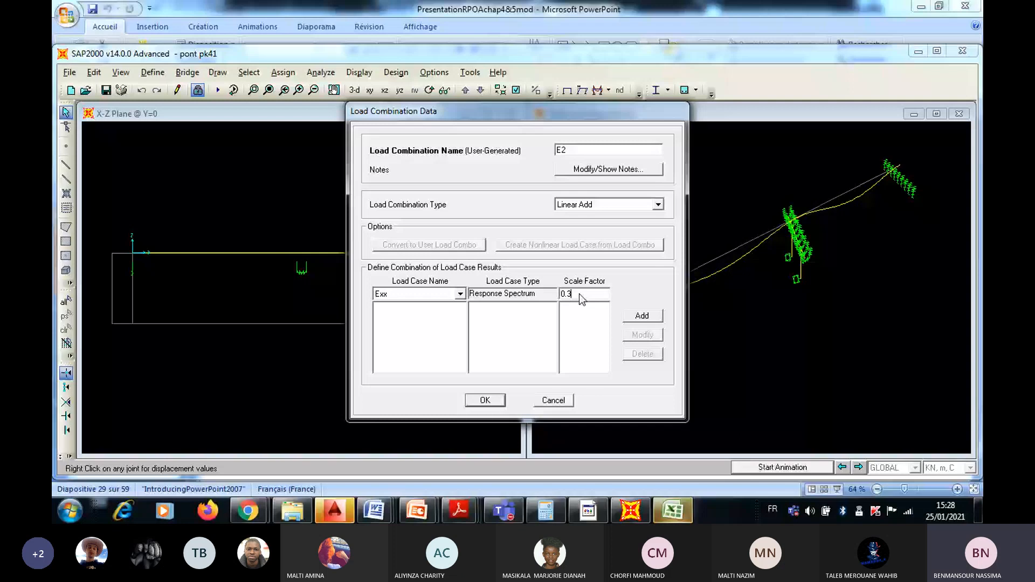
{"action": "left_click", "coordinate": [641, 316]}
{"action": "left_click", "coordinate": [459, 294]}
{"action": "left_click", "coordinate": [399, 313]}
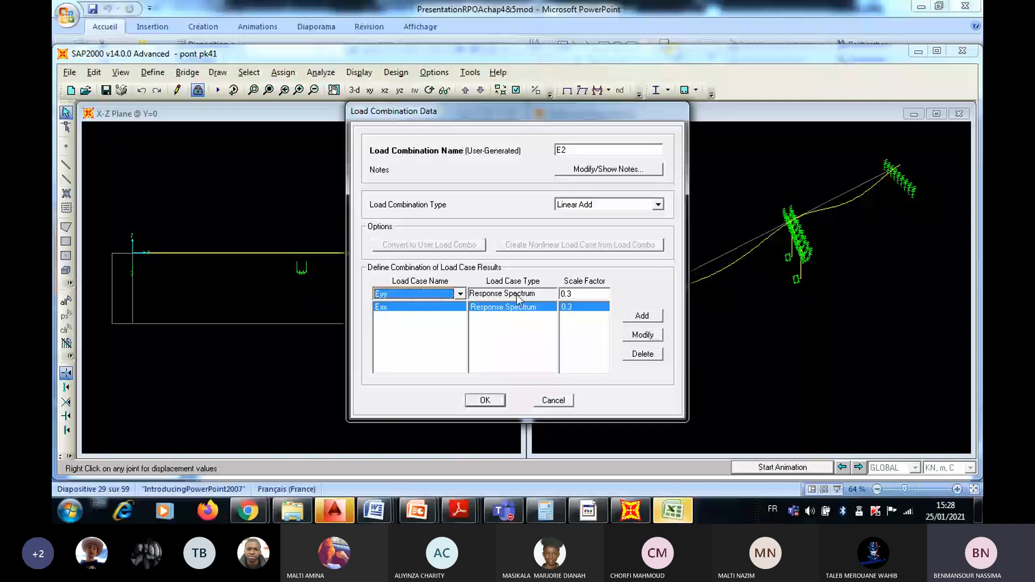
{"action": "left_click", "coordinate": [585, 294]}
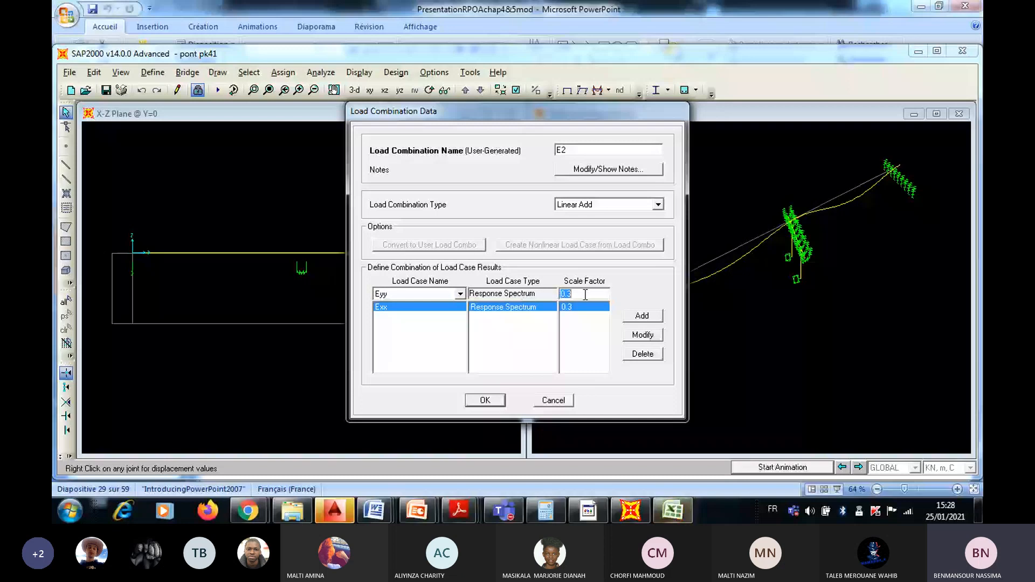
{"action": "key", "text": "Return"}
Step: Create linear add combination E3 including response spectrum case Exx, and accept its definition
{"action": "left_click", "coordinate": [613, 200]}
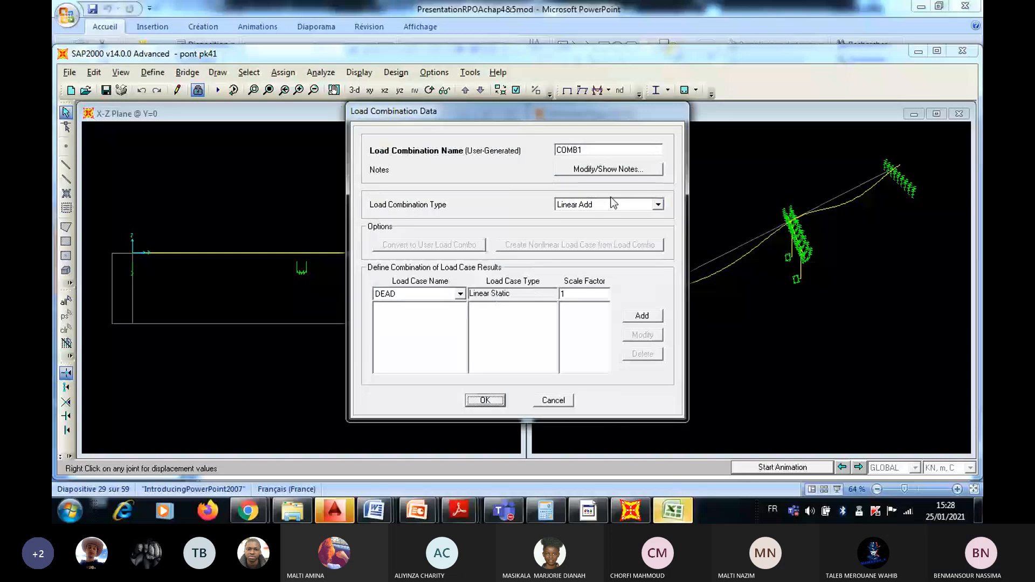
{"action": "left_click_drag", "start_coordinate": [591, 150], "coordinate": [527, 182]}
{"action": "key", "text": "BackSpace"}
{"action": "type", "text": "E3"}
{"action": "left_click", "coordinate": [460, 294]}
{"action": "left_click", "coordinate": [454, 318]}
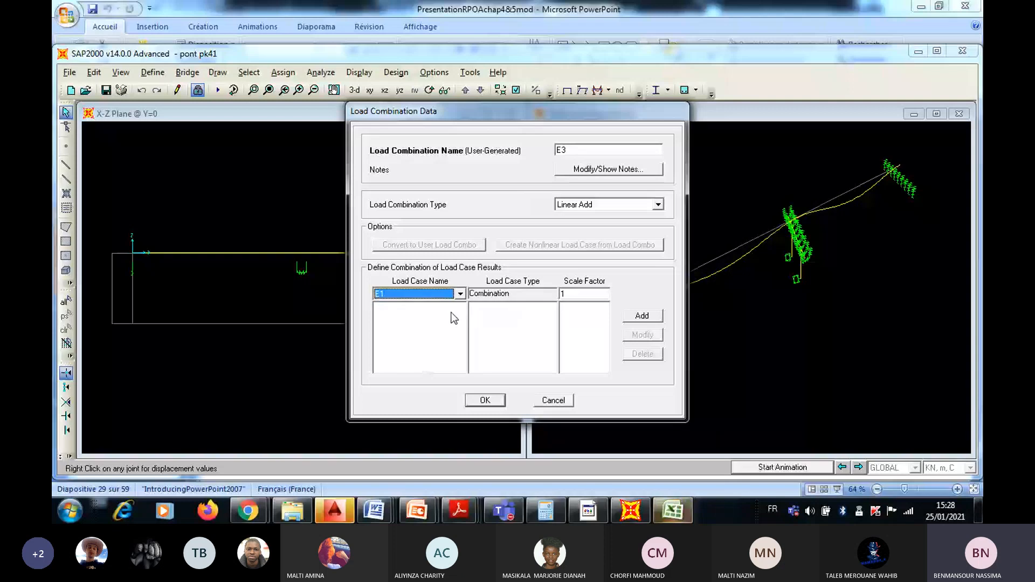
{"action": "left_click", "coordinate": [460, 294]}
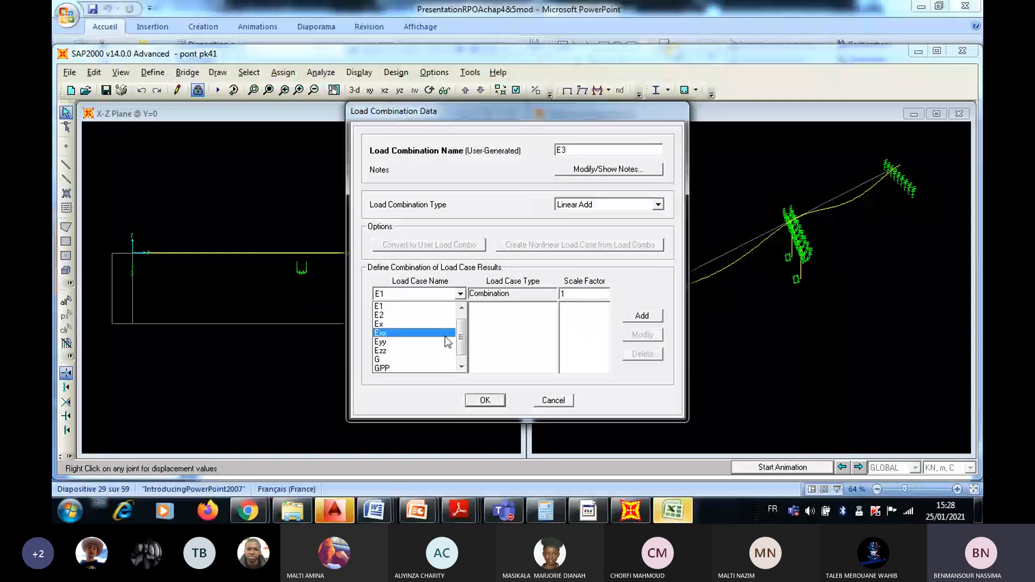
{"action": "left_click", "coordinate": [445, 333]}
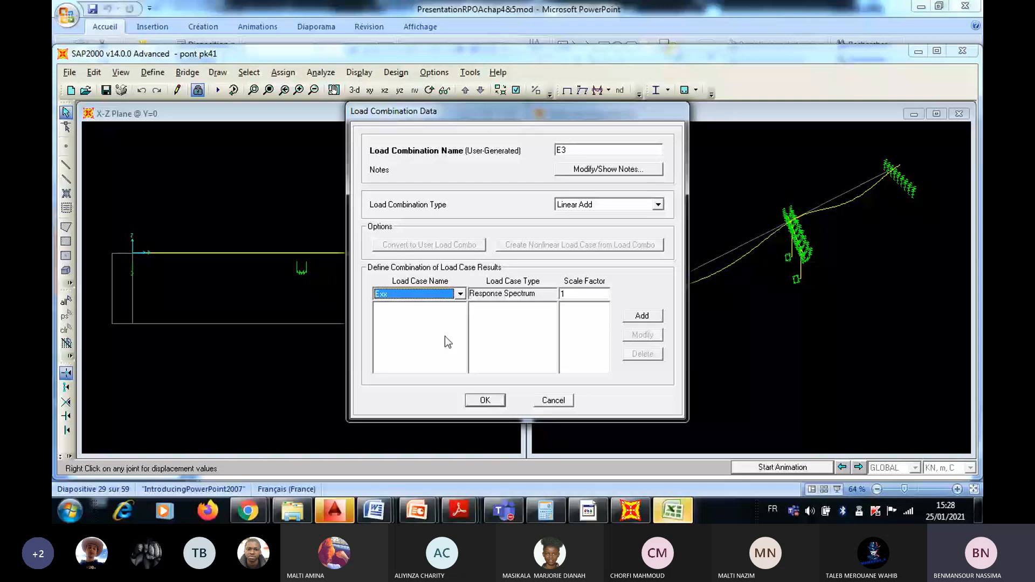
{"action": "left_click", "coordinate": [481, 399]}
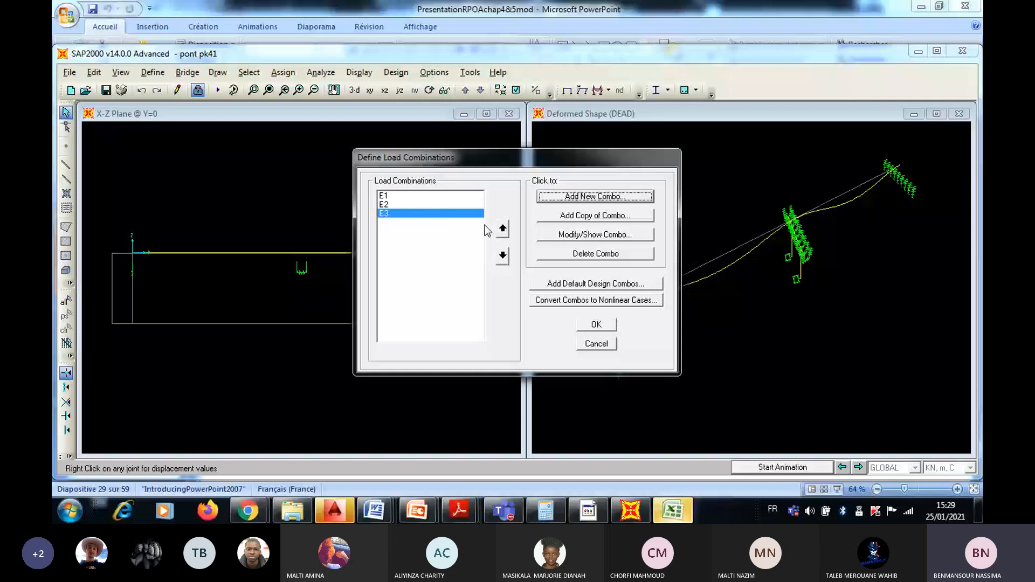
Step: Create an envelope combination named E from combinations E1, E2 and E3, each with a scale factor of 1
{"action": "left_click", "coordinate": [595, 197]}
{"action": "left_click", "coordinate": [575, 205]}
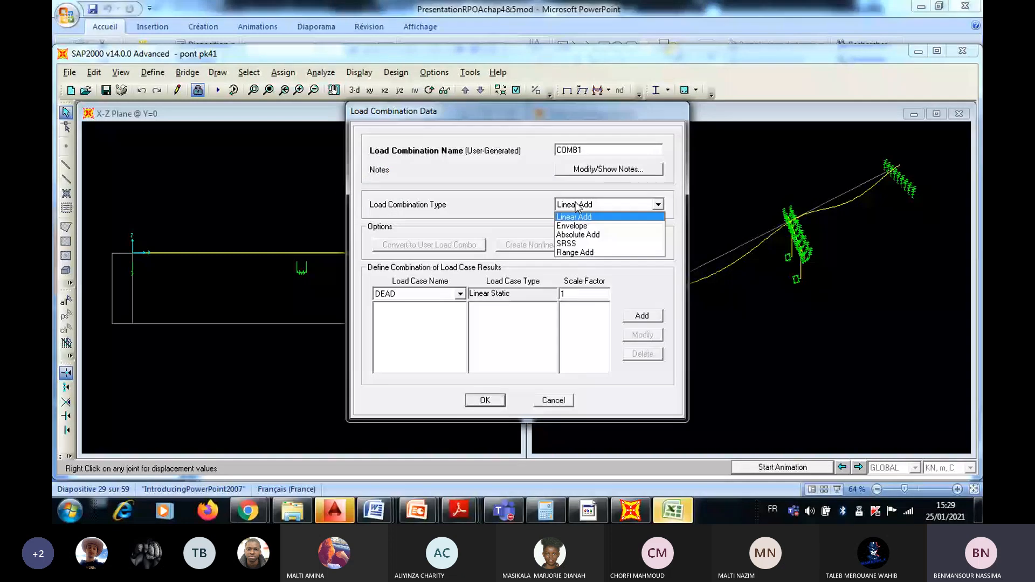
{"action": "left_click", "coordinate": [578, 231]}
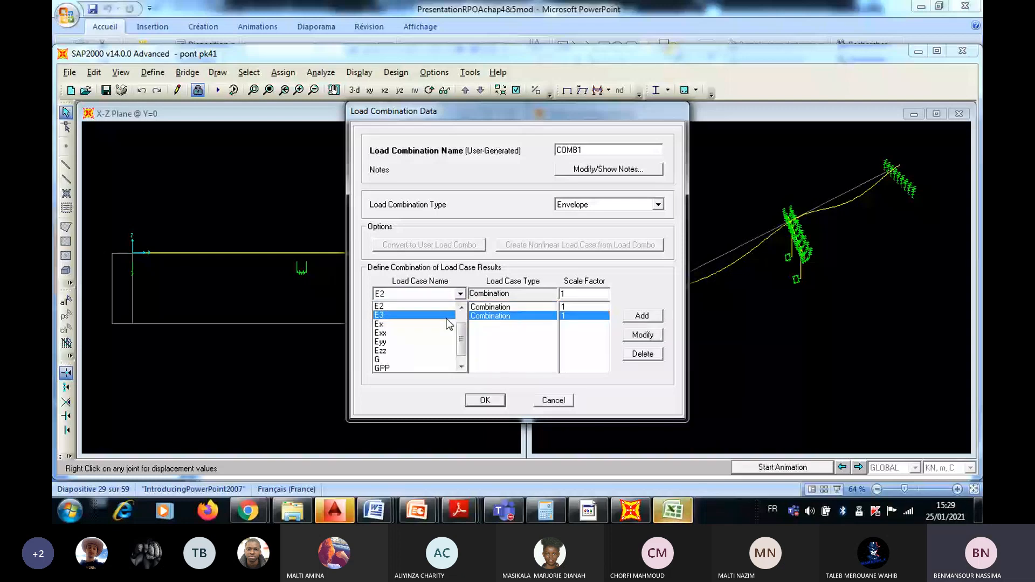
{"action": "left_click", "coordinate": [451, 317]}
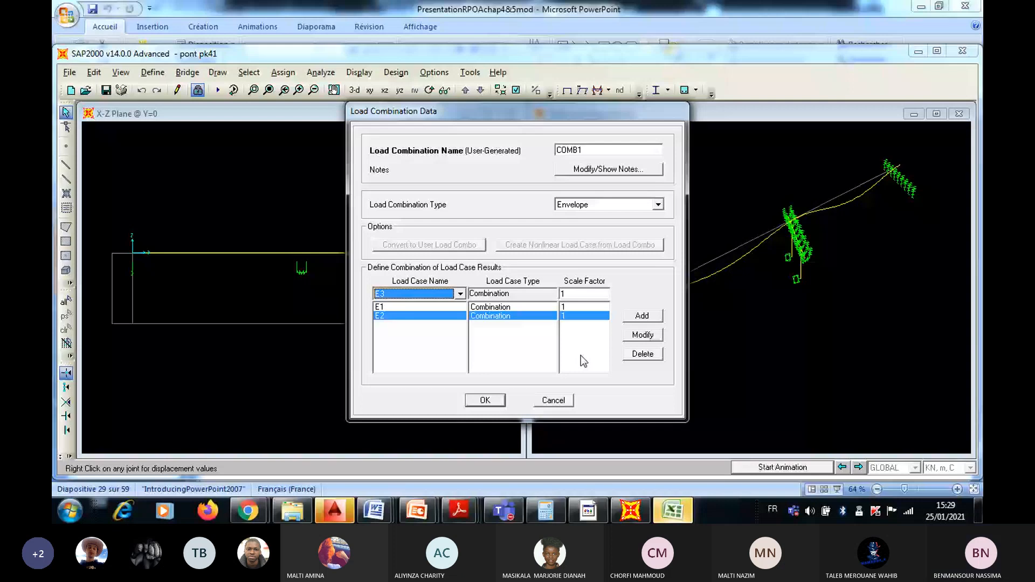
{"action": "left_click", "coordinate": [643, 315]}
{"action": "double_click", "coordinate": [570, 150]}
{"action": "type", "text": "E"}
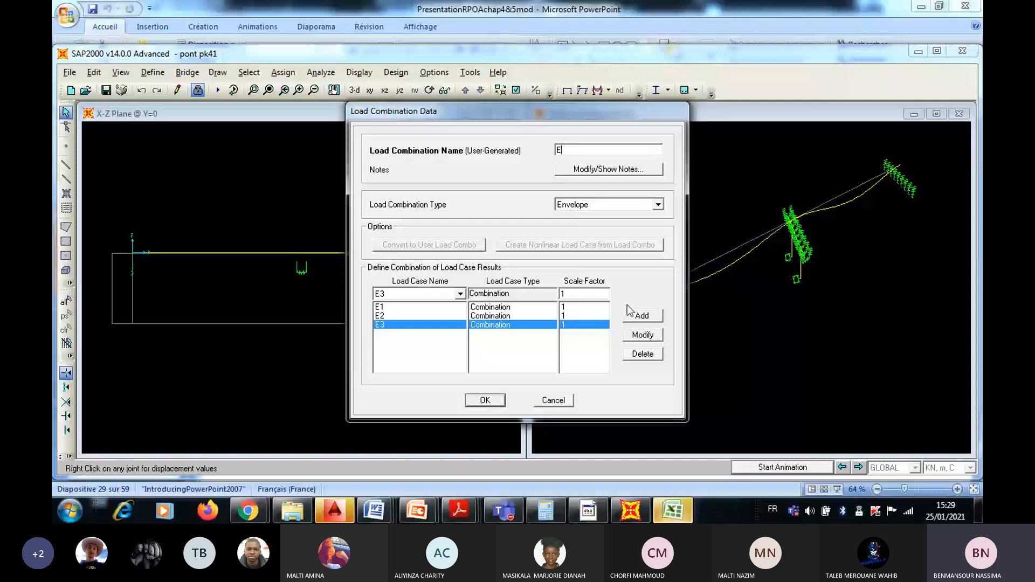
{"action": "left_click", "coordinate": [485, 400]}
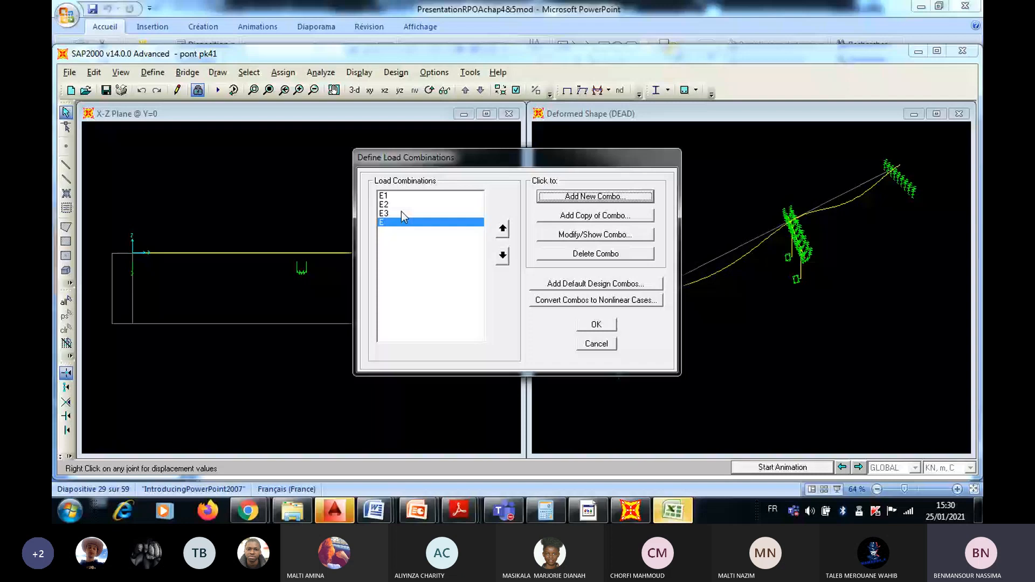
Step: Check combination E1 against the seismic component combination rules on the PowerPoint slide, and accept the list of load combinations
{"action": "key", "text": "alt+Tab"}
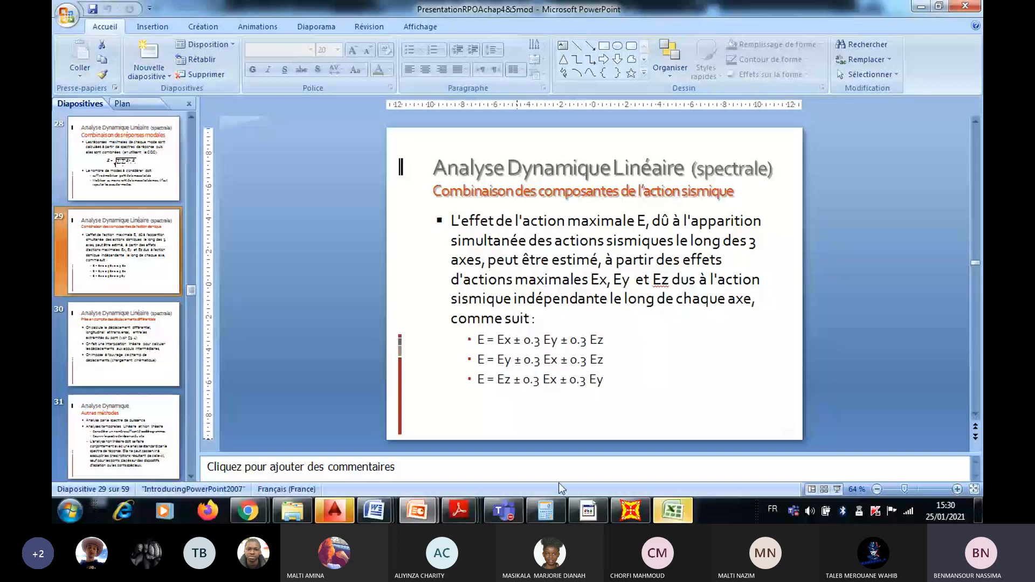
{"action": "left_click", "coordinate": [630, 510]}
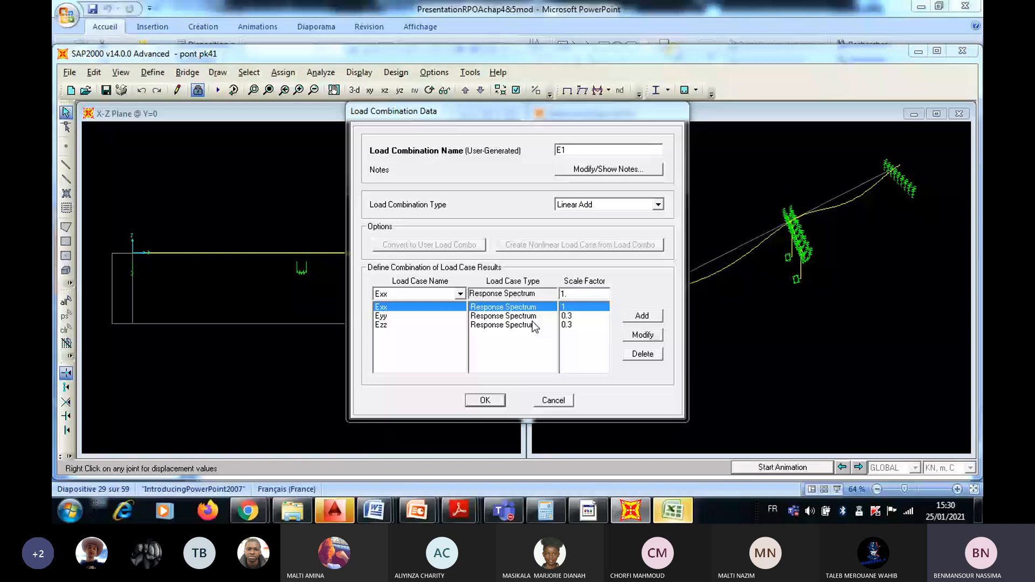
{"action": "left_click", "coordinate": [496, 401]}
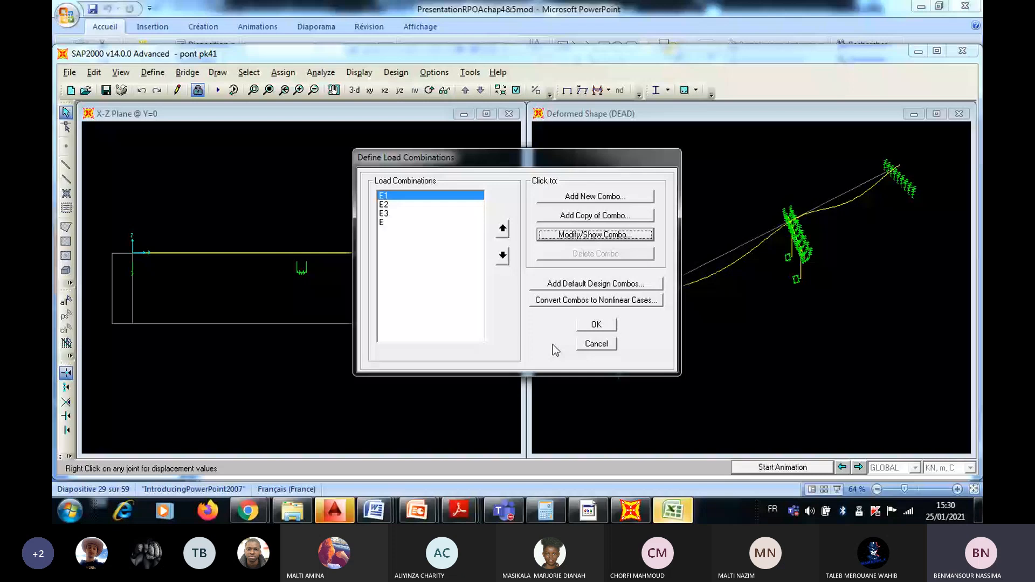
{"action": "left_click", "coordinate": [596, 324]}
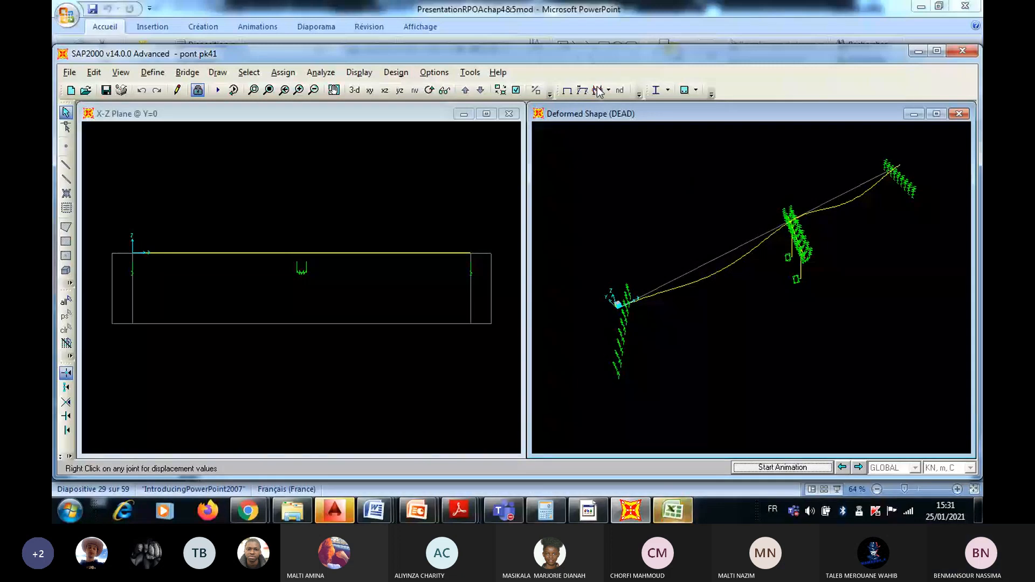
{"action": "key", "text": "alt+Tab"}
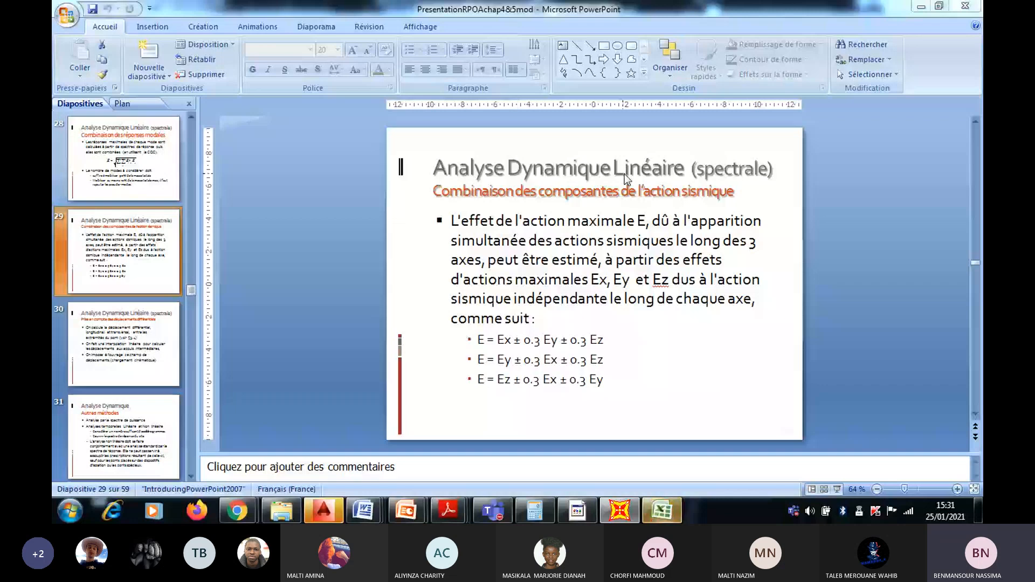
Step: Switch to SAP2000 and display the frames' axial force and Shear 2-2 diagrams for envelope combination E with filled diagrams
{"action": "key", "text": "alt+Tab"}
{"action": "left_click", "coordinate": [609, 91]}
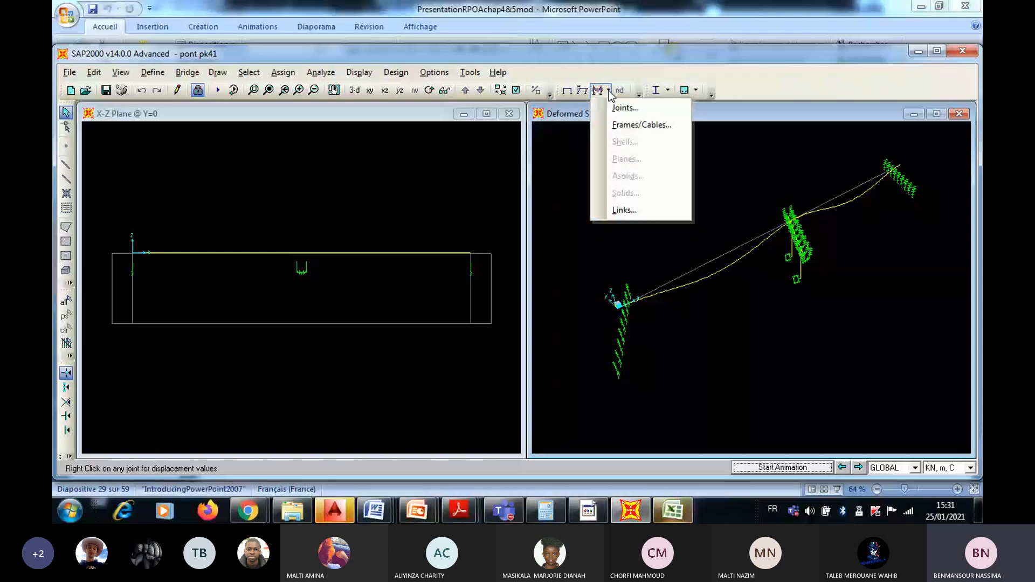
{"action": "left_click", "coordinate": [607, 129]}
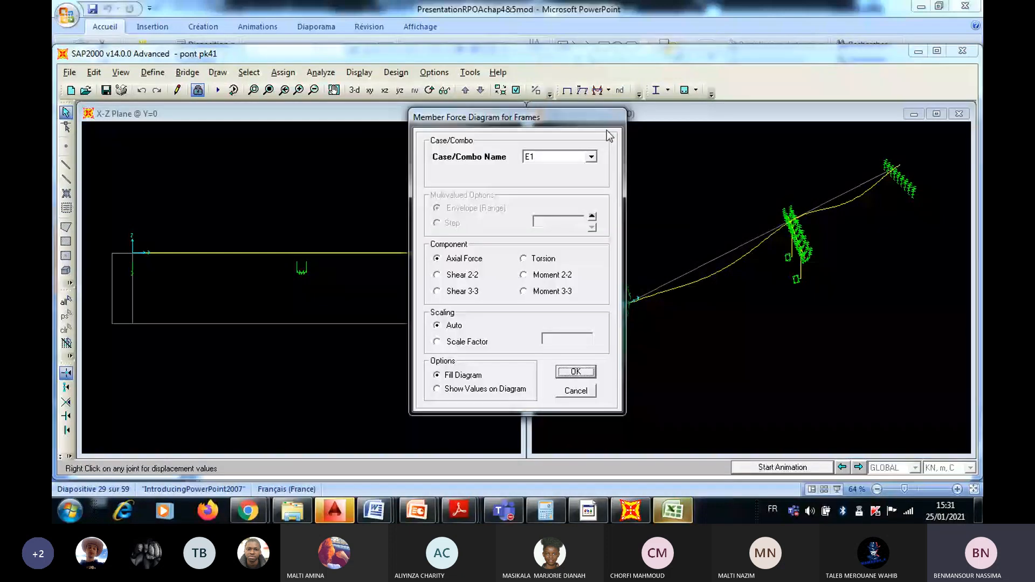
{"action": "left_click", "coordinate": [590, 157]}
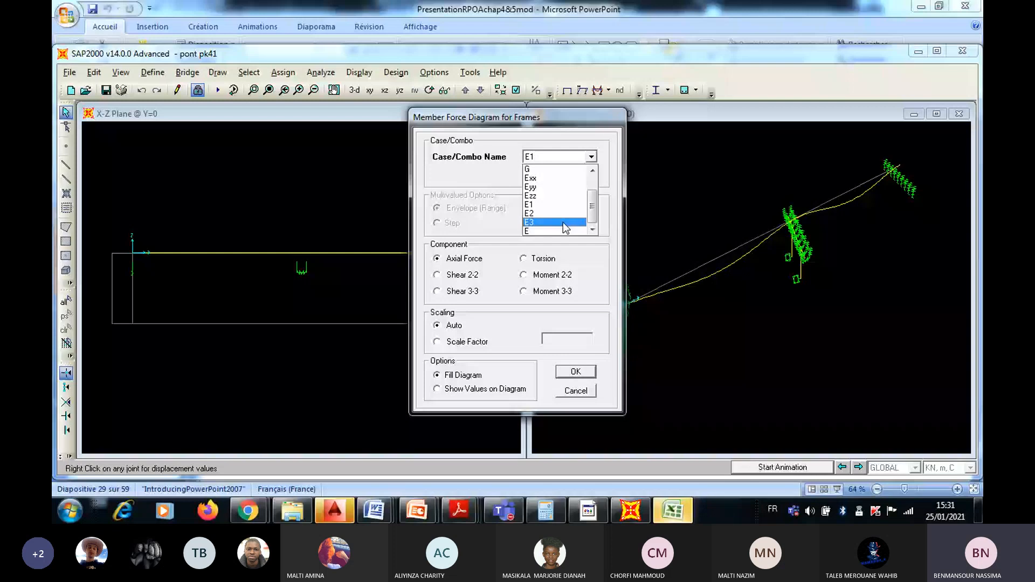
{"action": "left_click", "coordinate": [563, 231]}
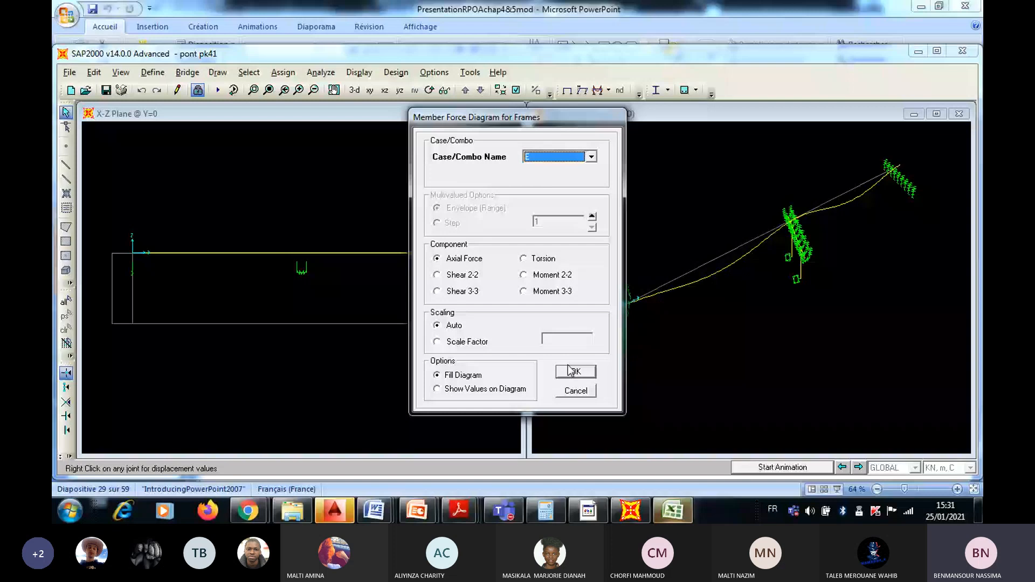
{"action": "left_click", "coordinate": [570, 371]}
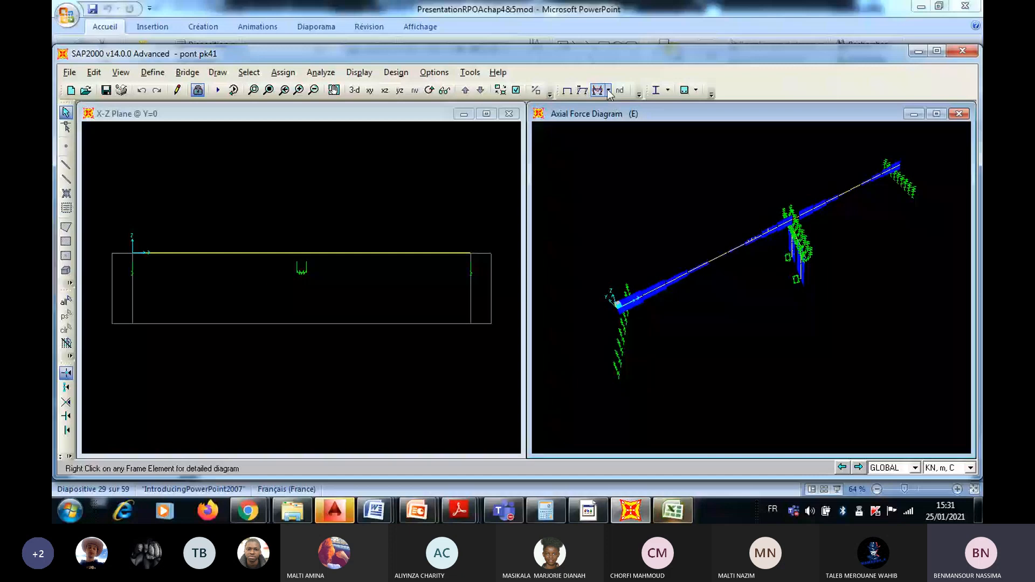
{"action": "left_click", "coordinate": [580, 371]}
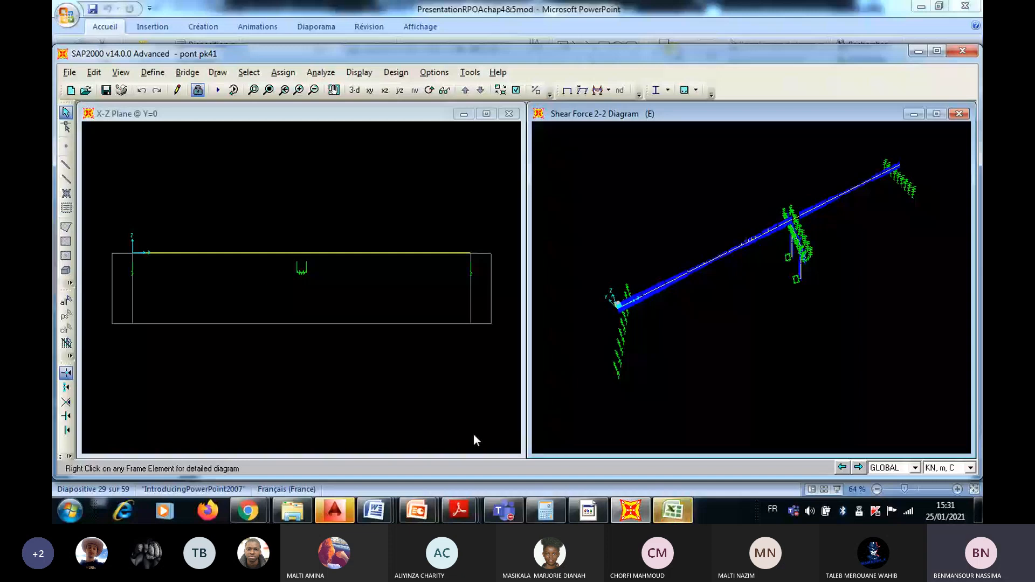
Step: Switch to the Microsoft Teams meeting in Chrome and show the displayed participant's contact card
{"action": "left_click", "coordinate": [248, 510]}
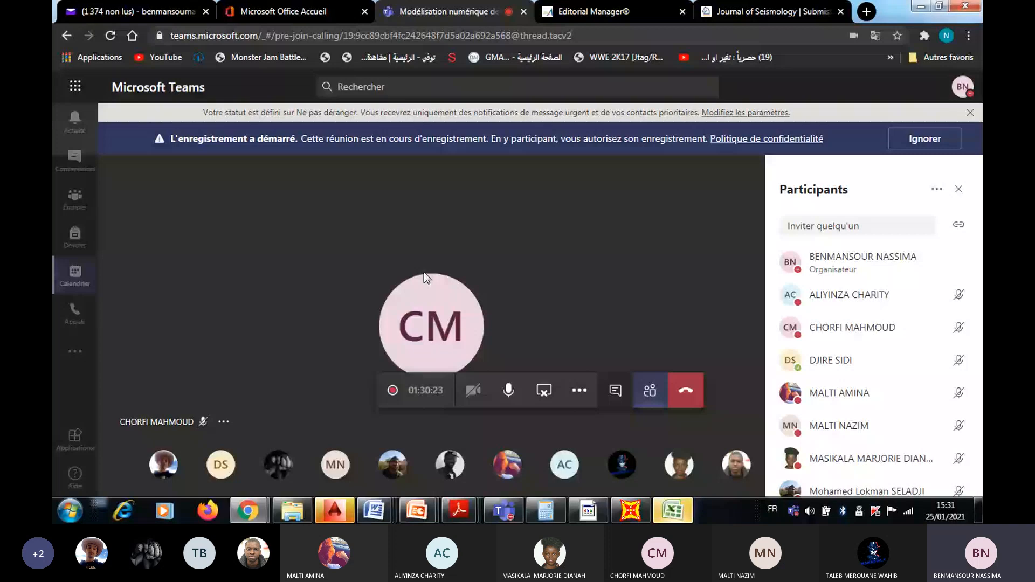
{"action": "left_click", "coordinate": [442, 276]}
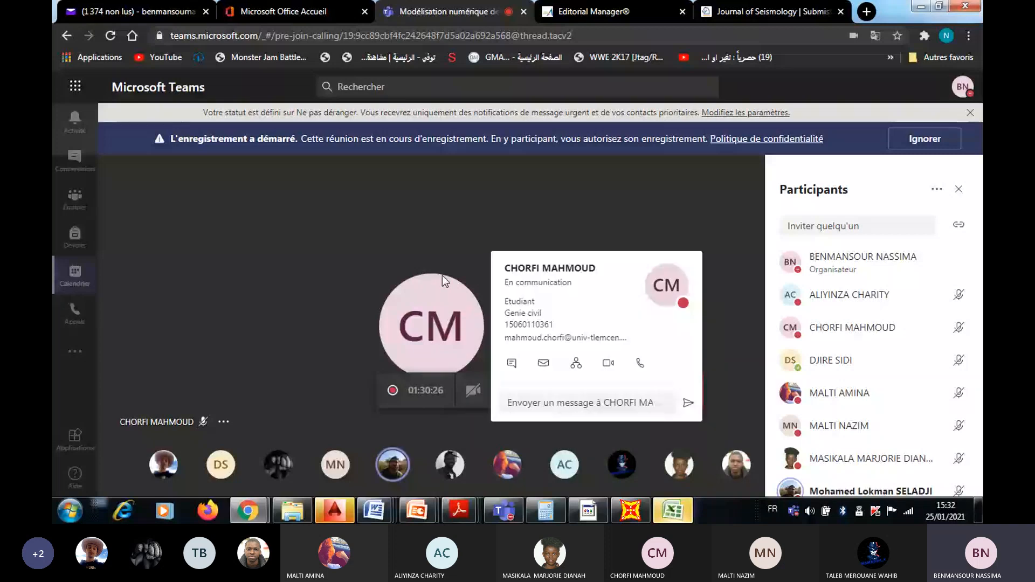